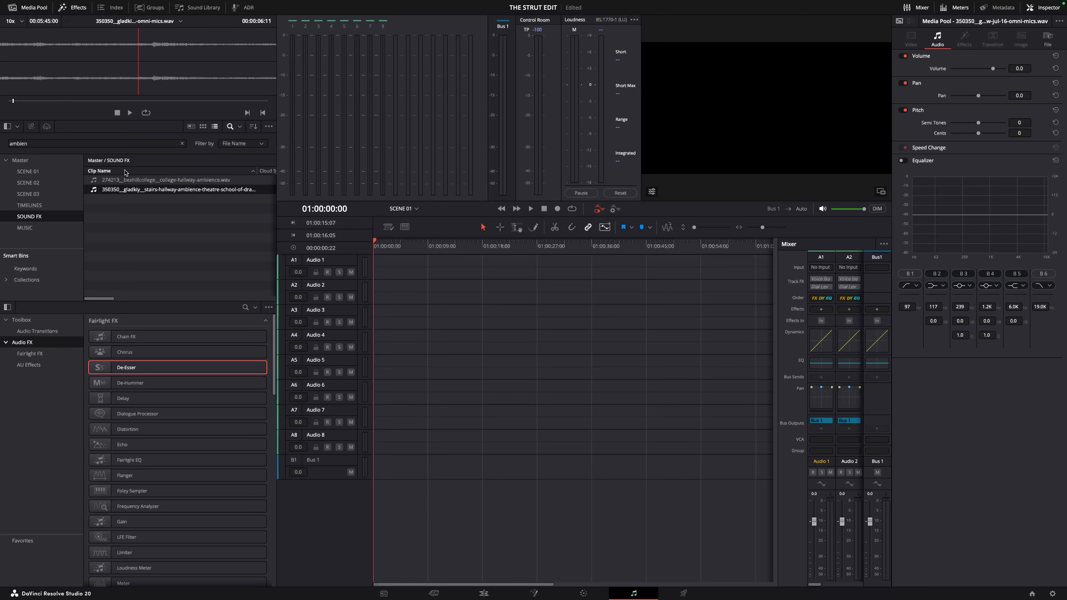
Search the SOUND FX bin for "room" and audition the empty-classroom and basement room-tone clips
left_click(52, 144)
left_click(182, 144)
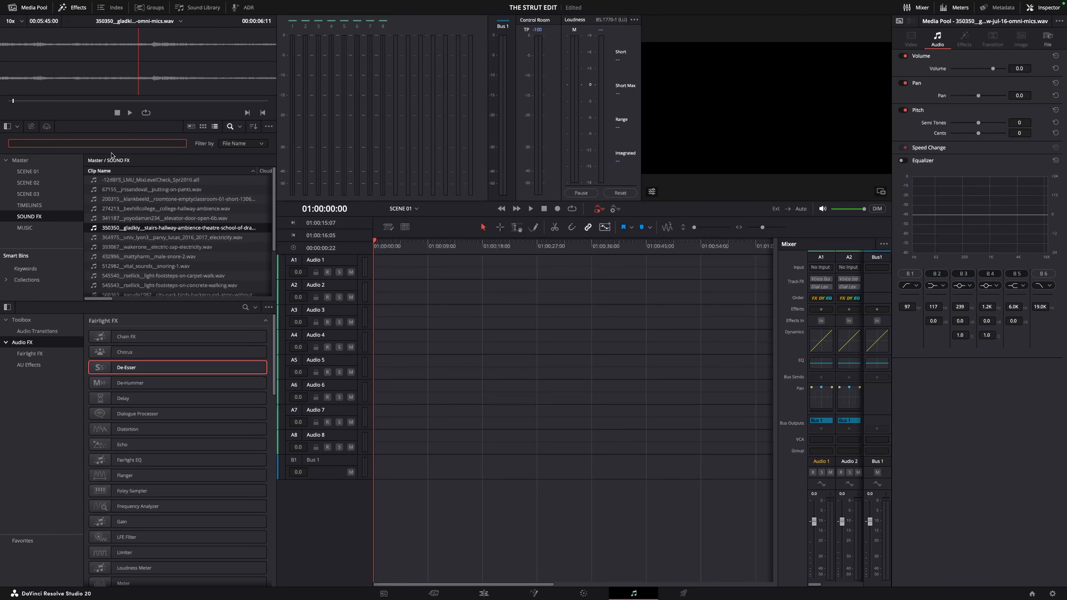
type("room")
left_click(157, 181)
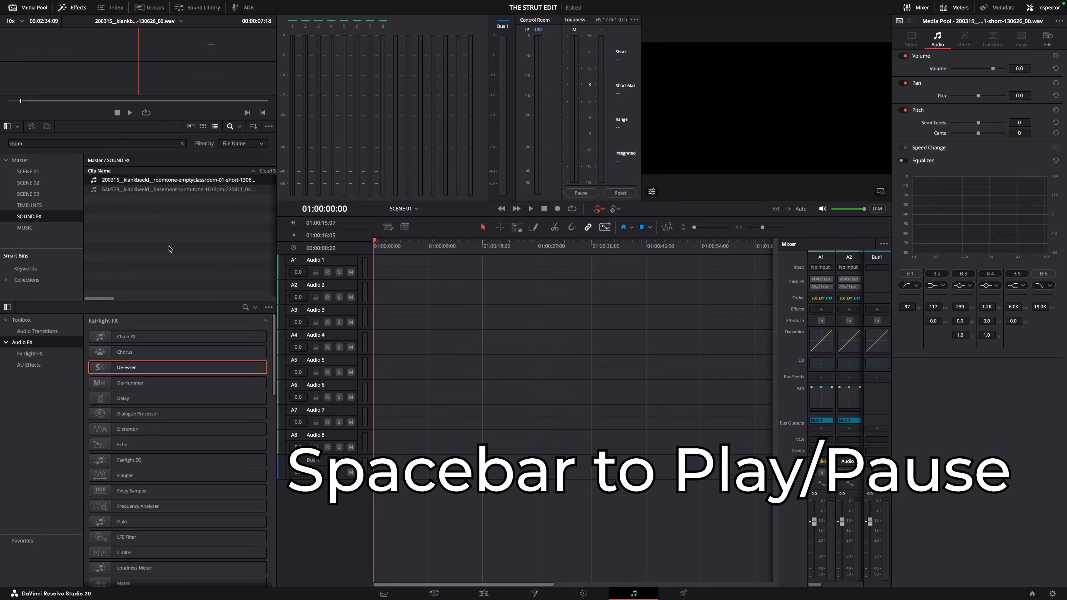
key("space")
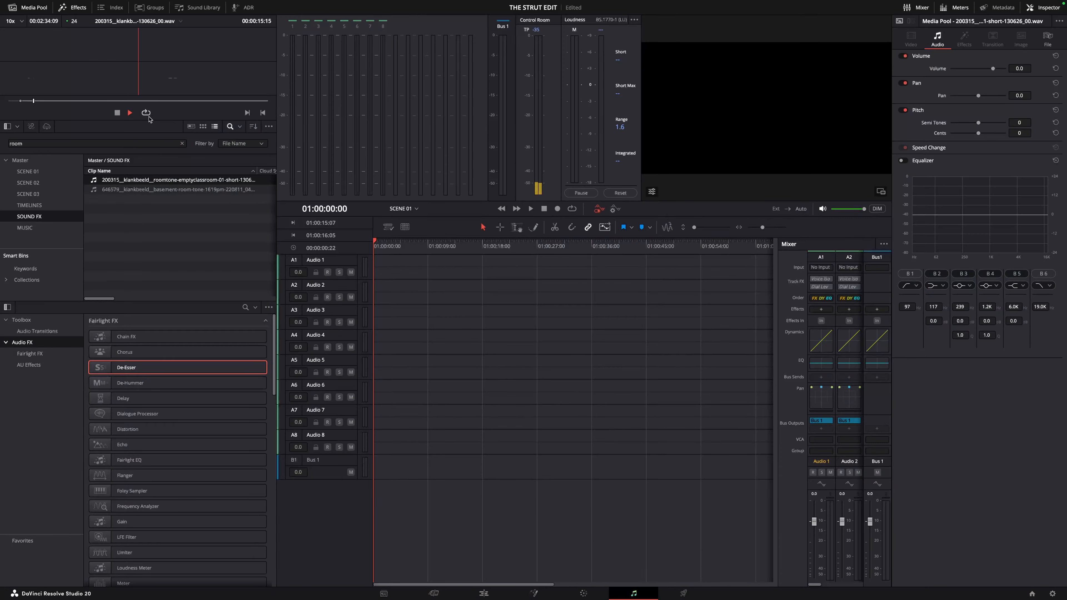
left_click(129, 189)
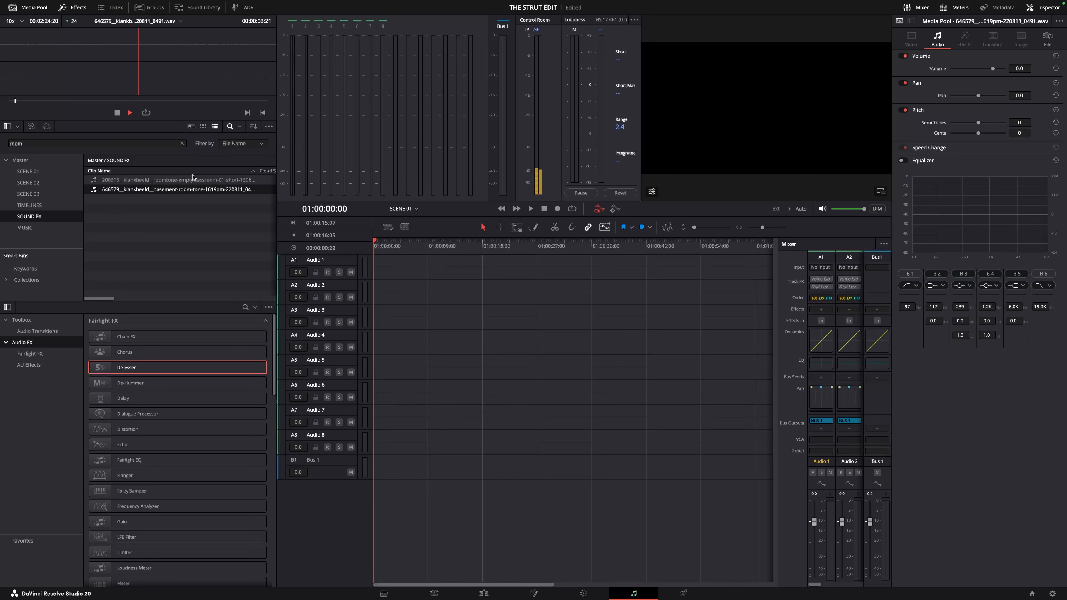
key("space")
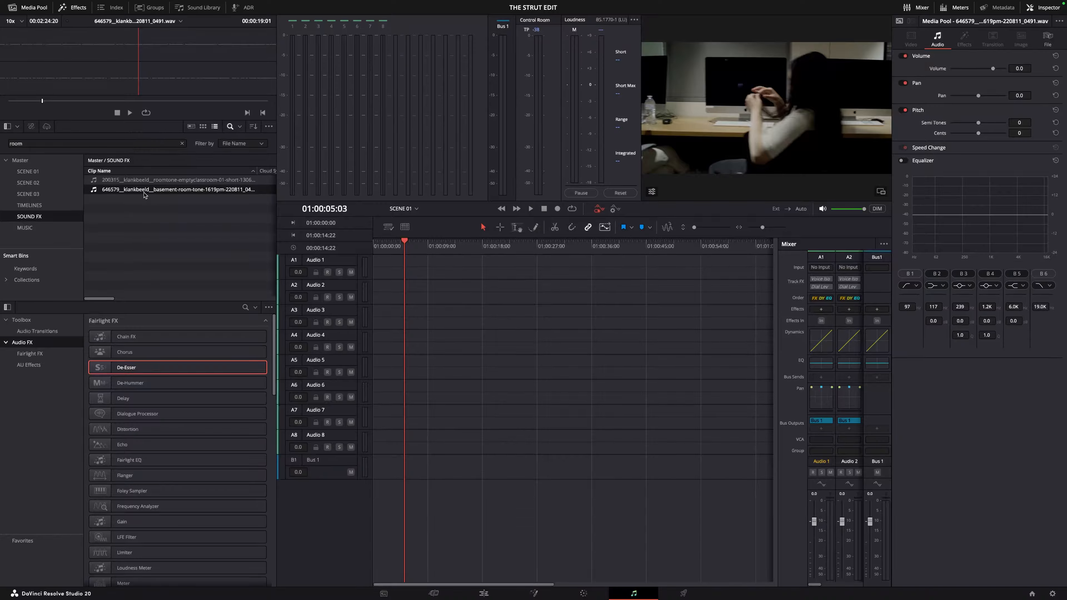
Try placing the full-length basement room-tone clip at the start of Audio 1, play it back, and undo the placement
left_click_drag(124, 194, 394, 261)
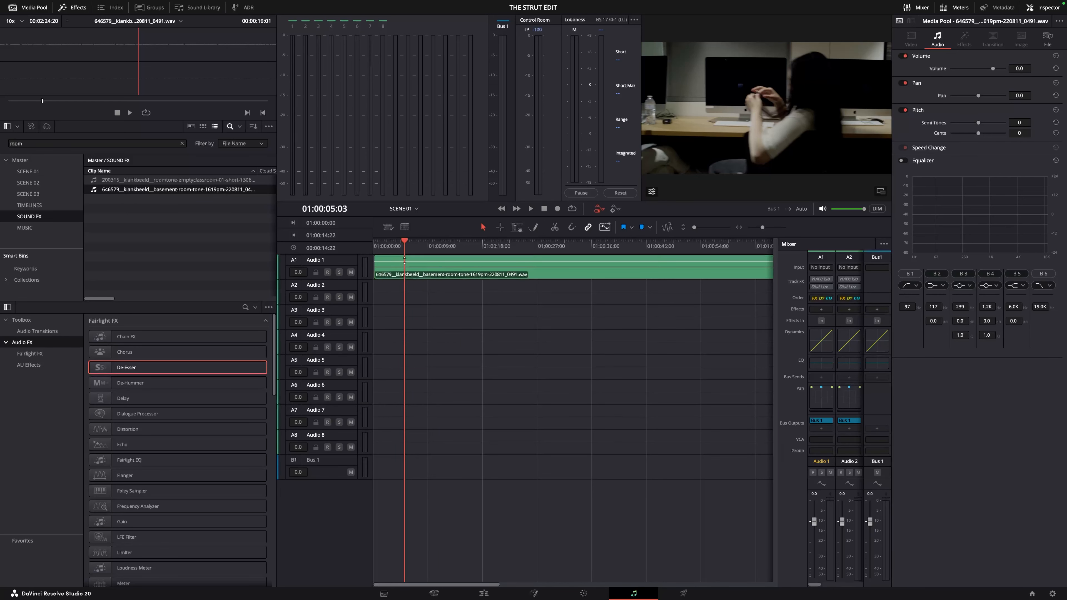
left_click(429, 277)
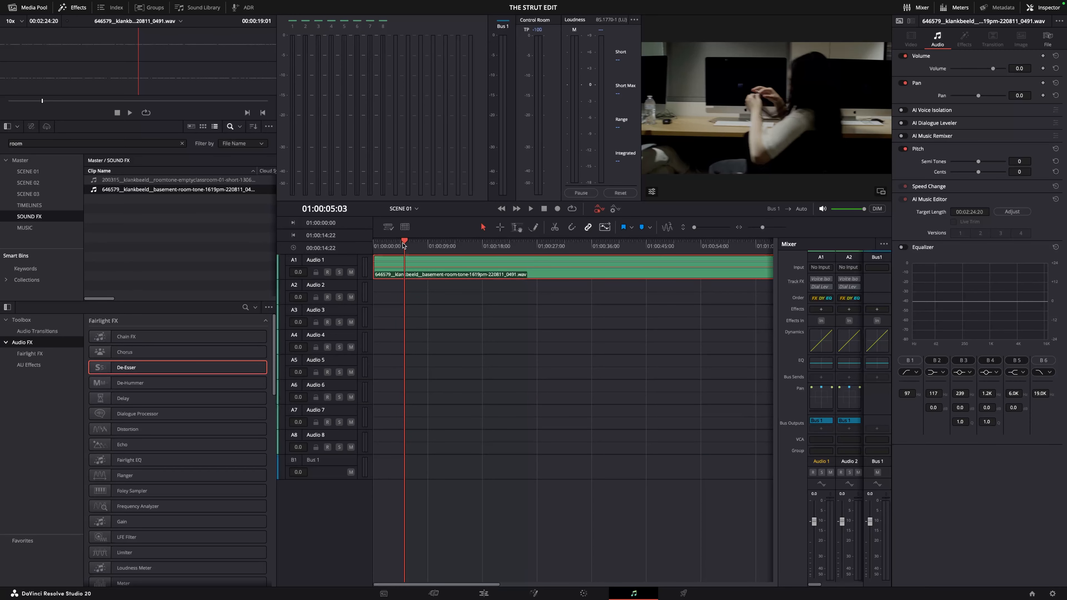
key("Home")
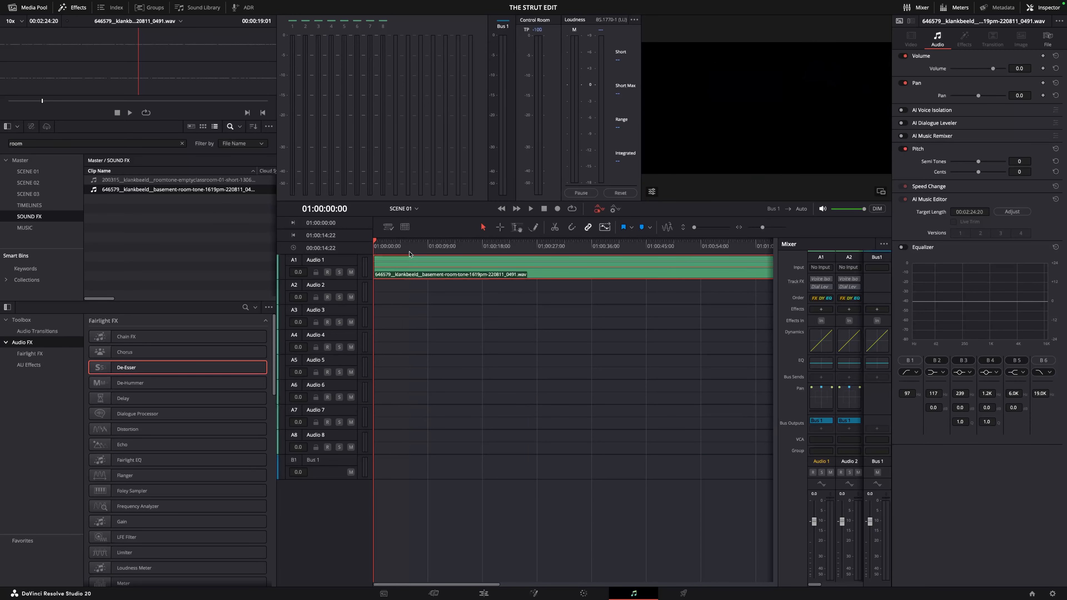
key("space")
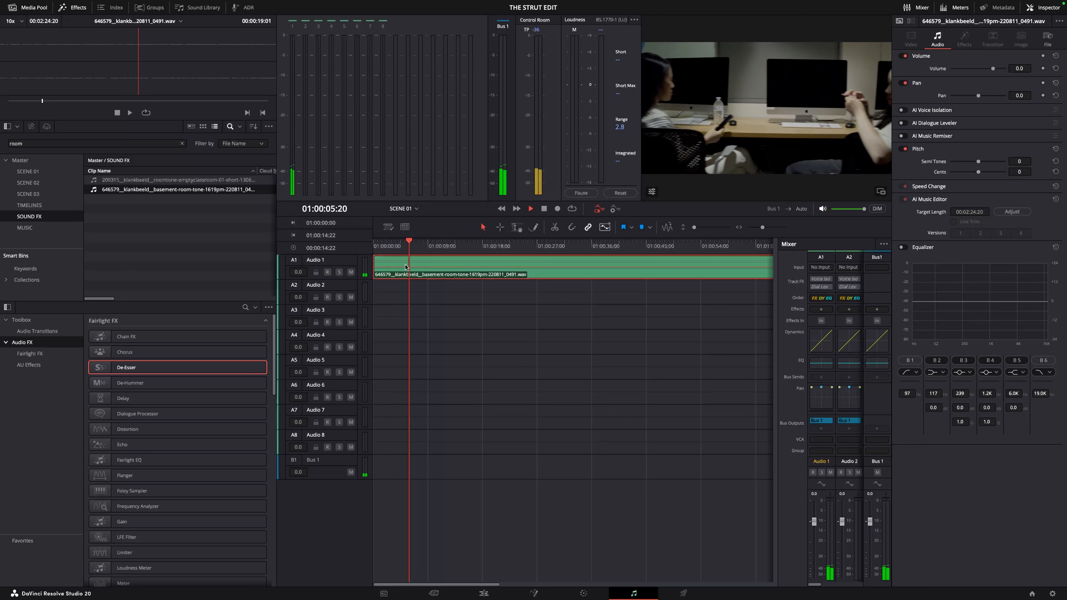
key("space")
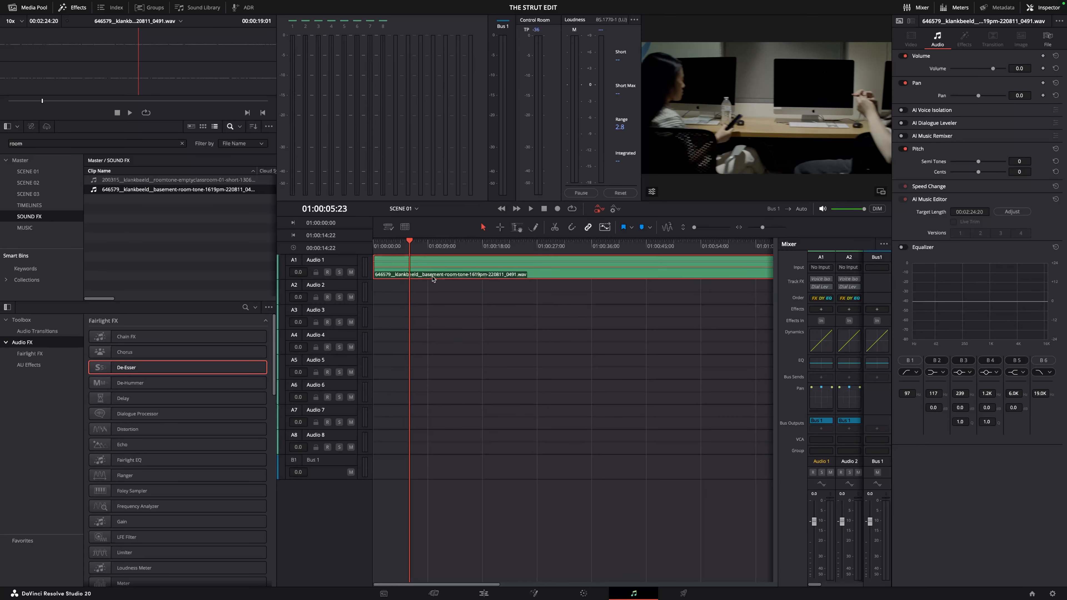
key("ctrl+z")
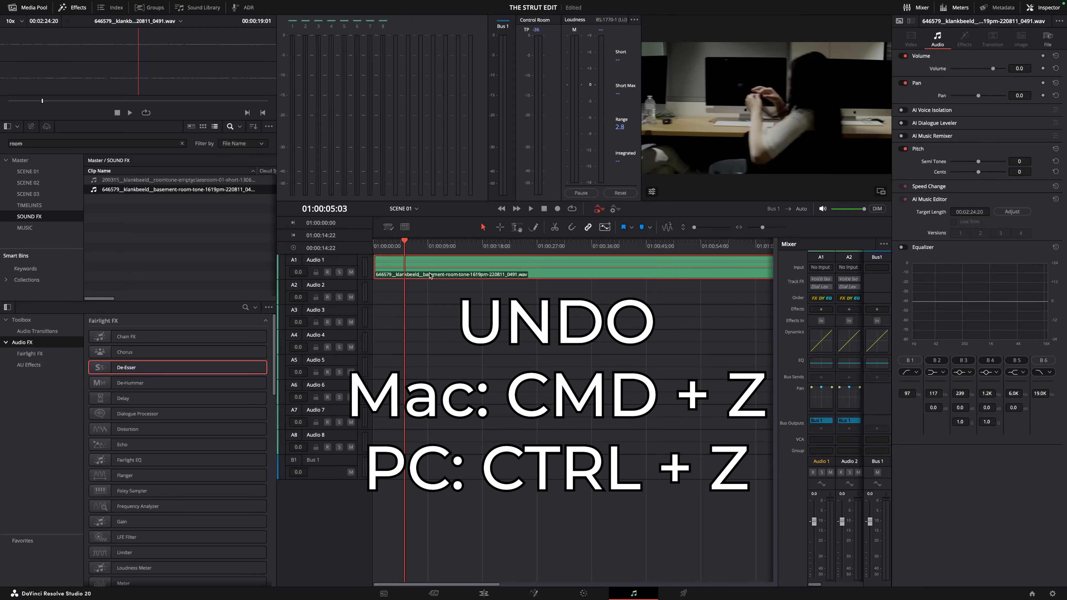
key("super+z")
Mark an in point at 00:00:00:21 and an out point at 00:00:04:13 on the basement room-tone source clip
left_click(376, 251)
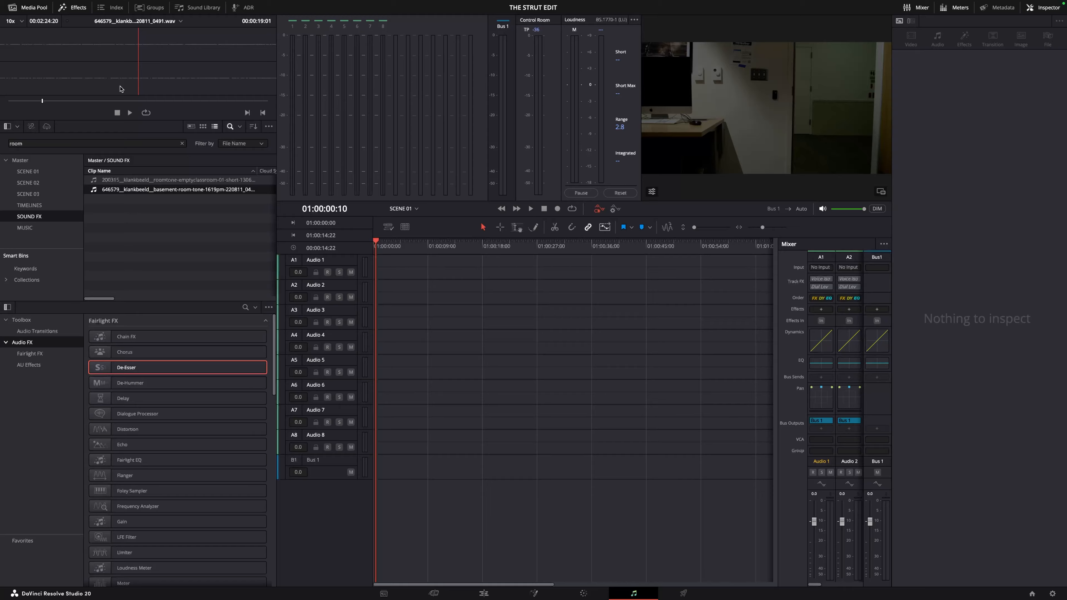
key("Home")
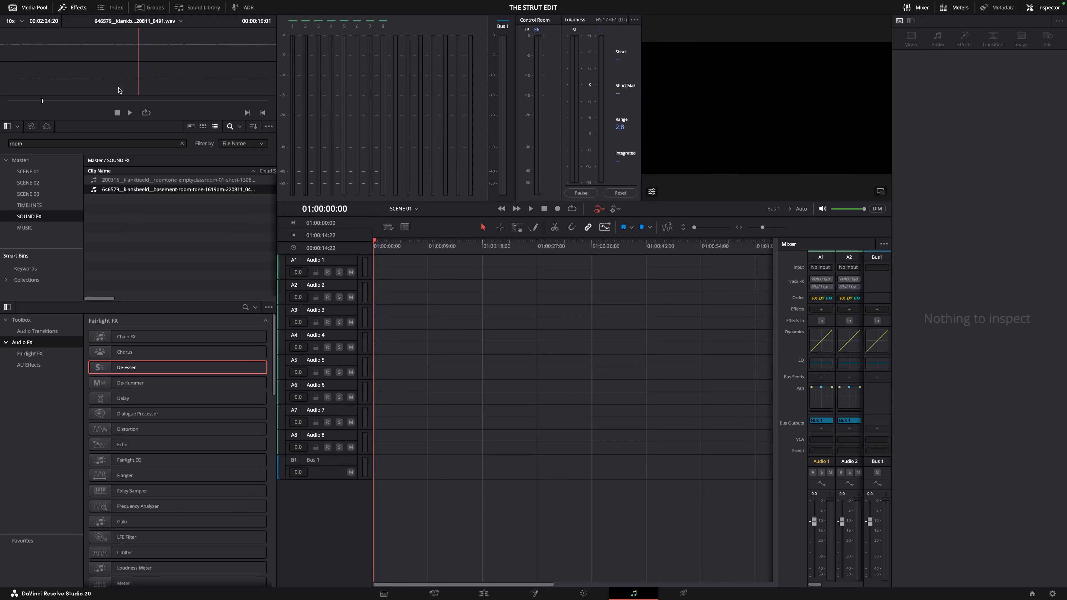
left_click(42, 101)
left_click_drag(41, 103, 8, 101)
key("space")
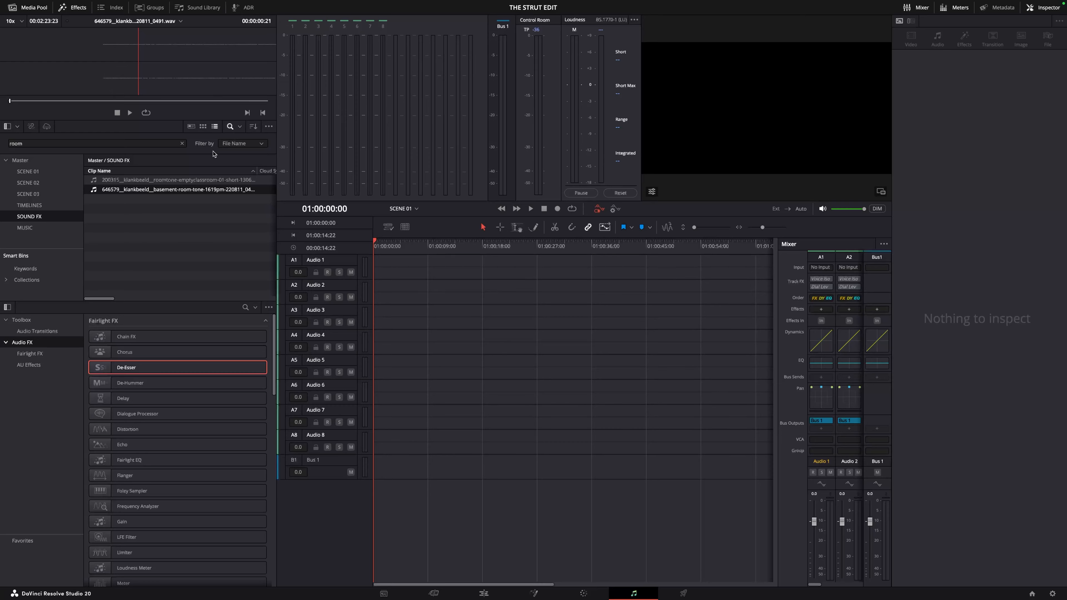
key("space")
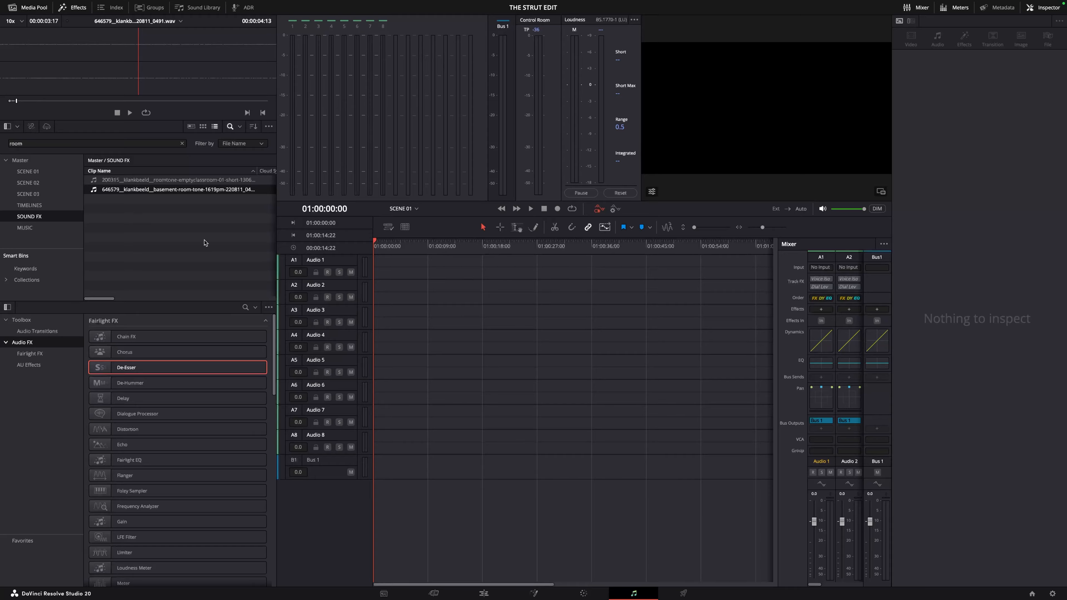
key("shift+i")
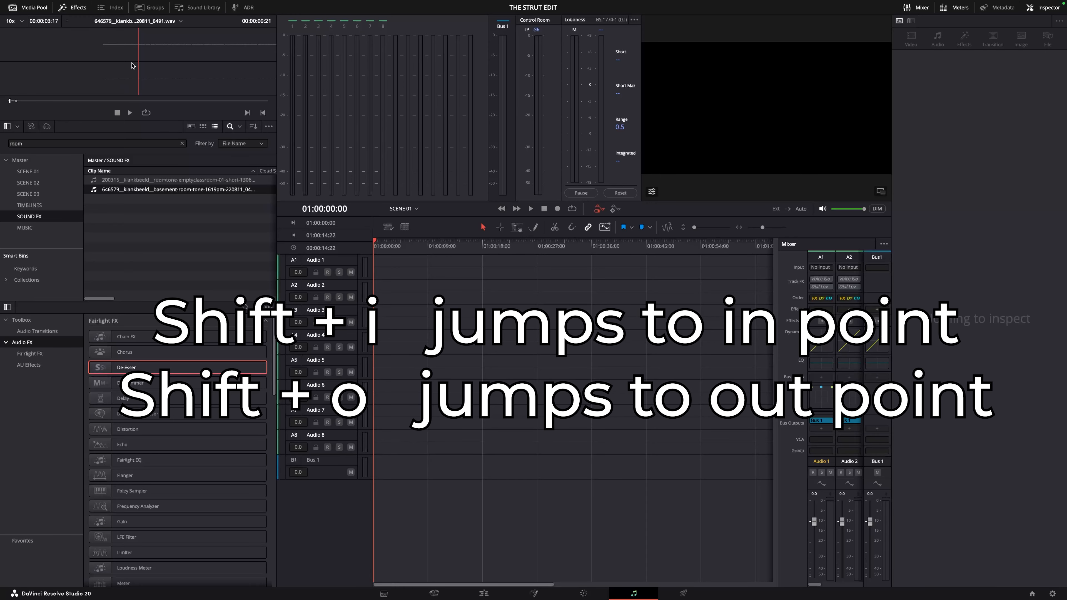
key("shift+o")
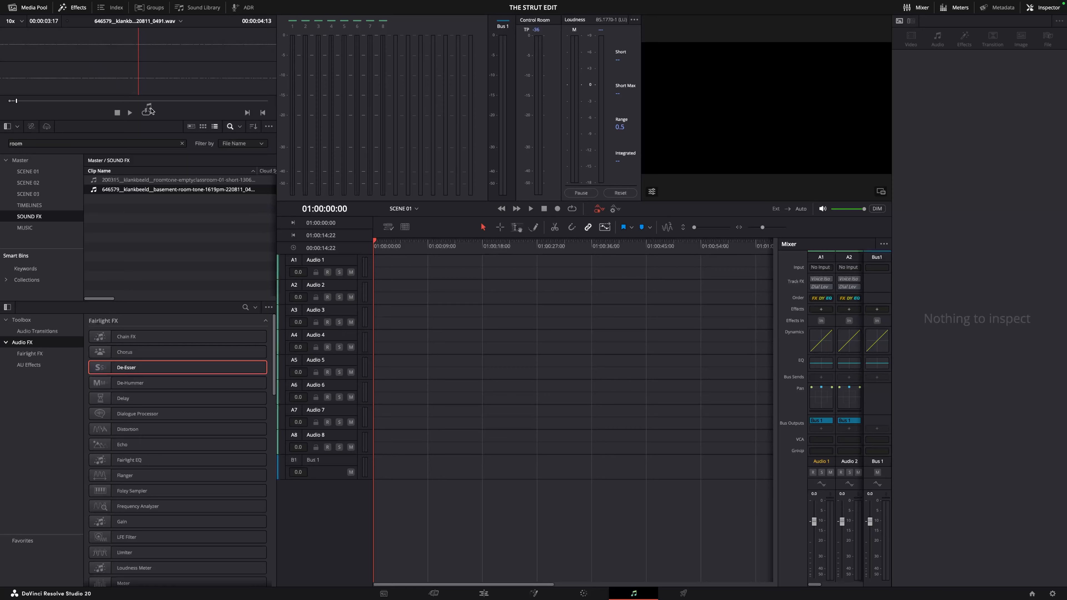
Place the marked section of the basement room tone at the start of Audio 1 and play it back
left_click_drag(348, 262, 374, 274)
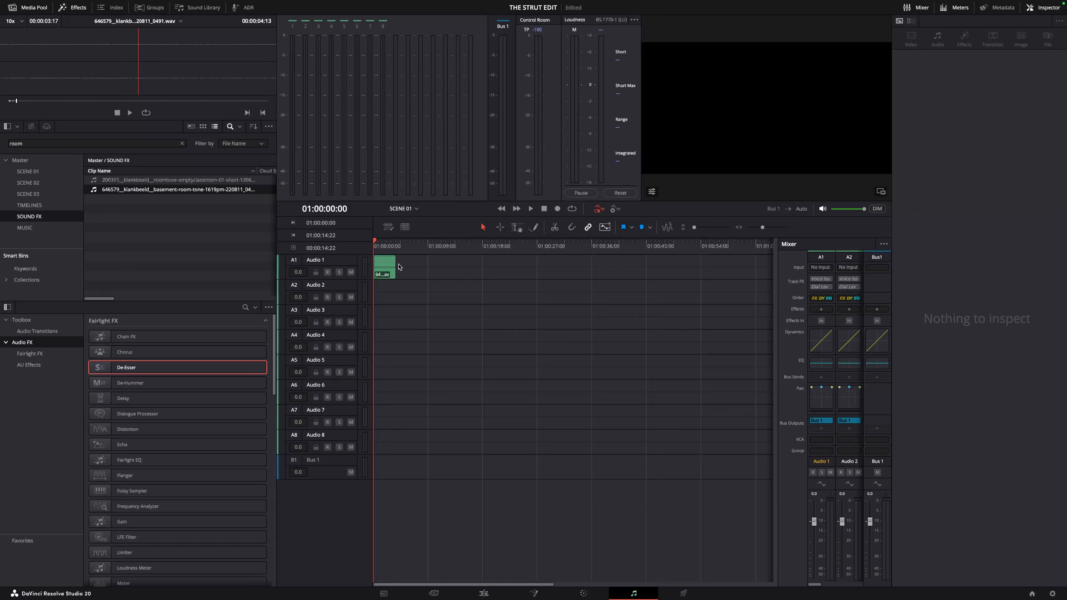
key("space")
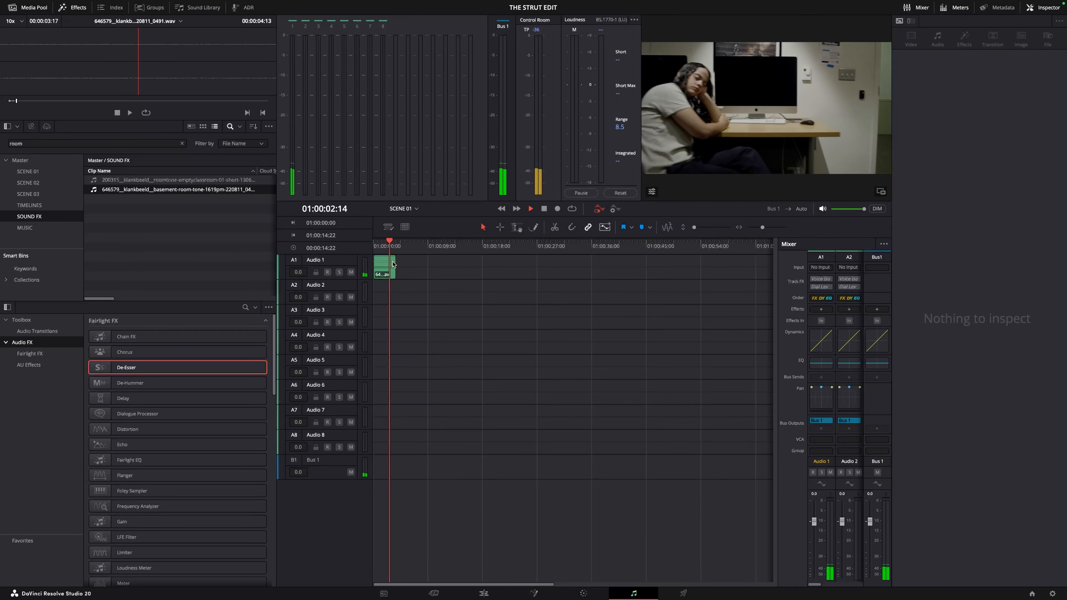
key("space")
Park the playhead on the indoor scene's last frame at 01:00:14:22 and extend the room-tone clip's end well past it
left_click_drag(396, 243, 462, 260)
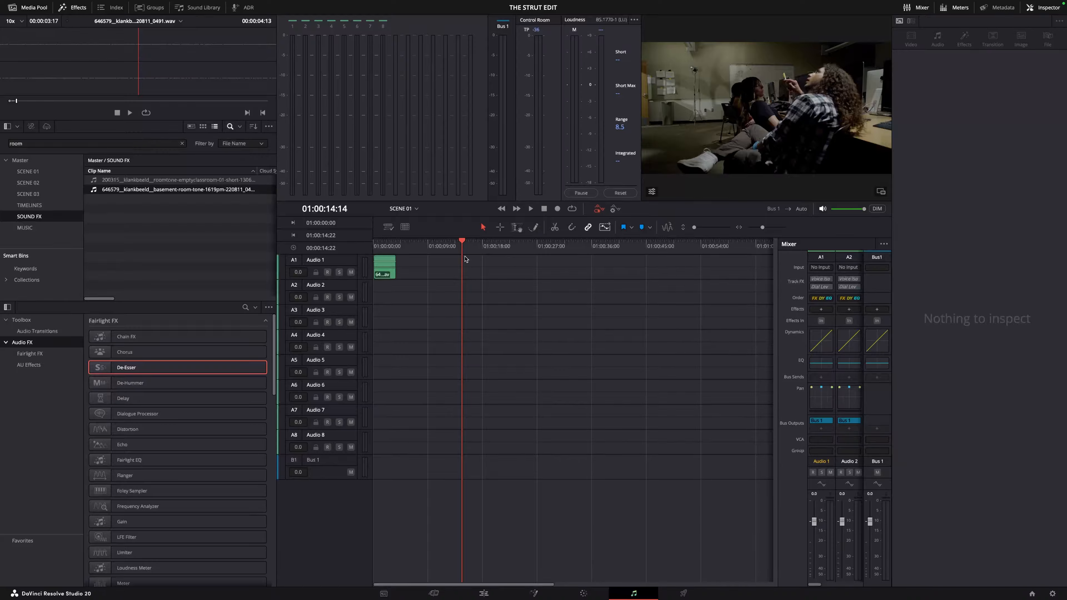
key("space")
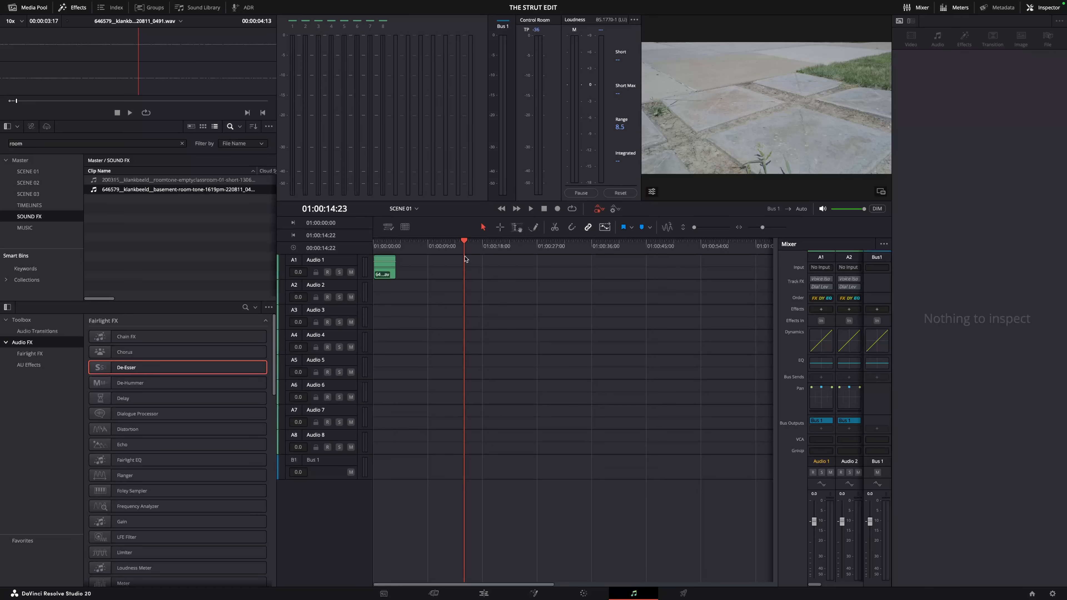
key("Left")
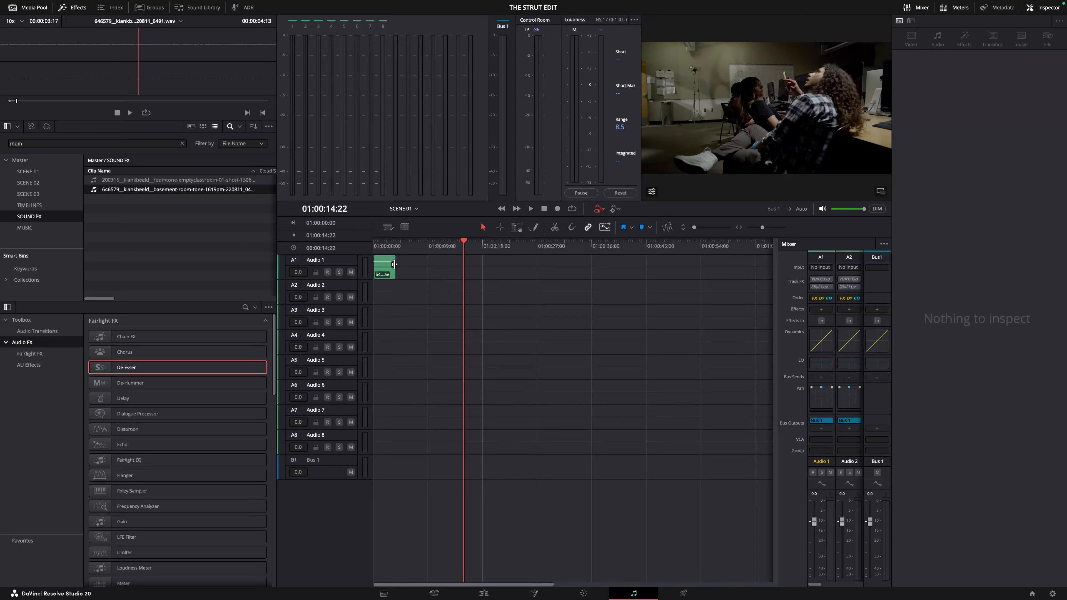
left_click_drag(396, 266, 467, 264)
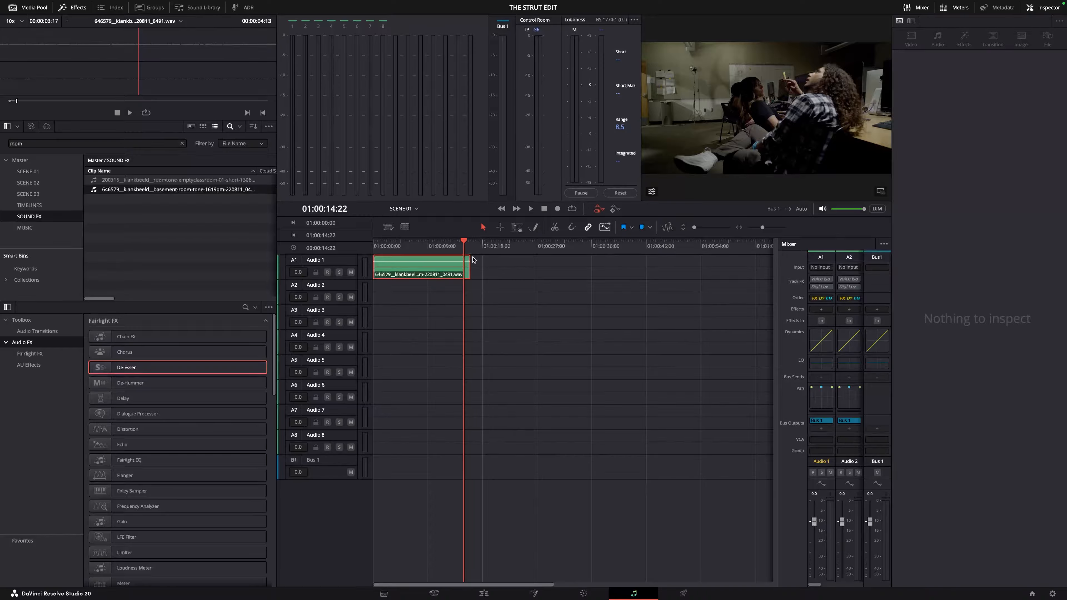
left_click_drag(469, 261, 505, 260)
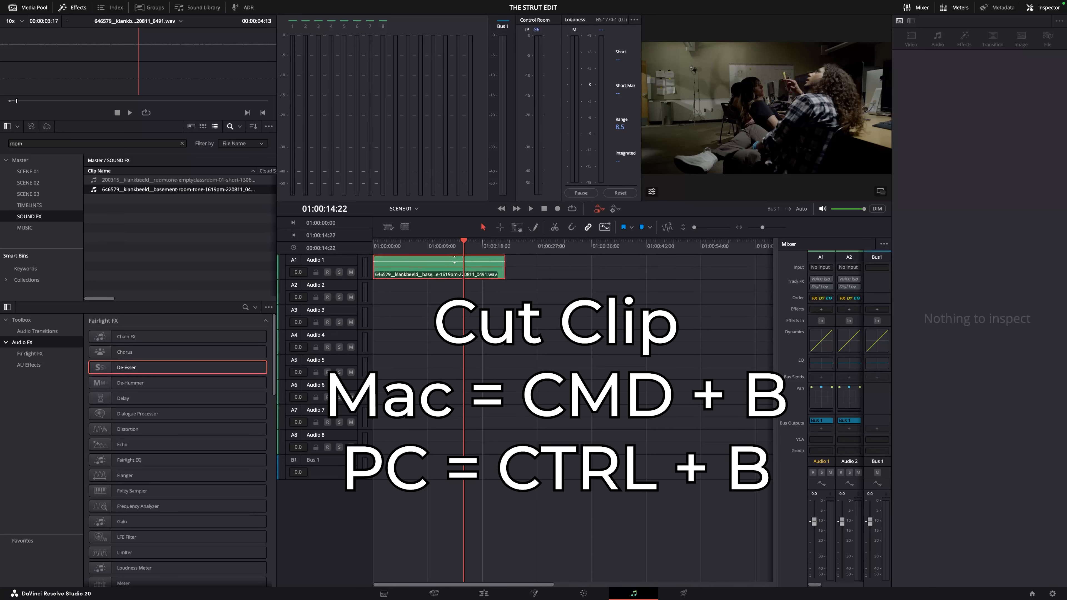
Split the room-tone clip at the playhead on 01:00:14:22 and delete the excess portion after the cut
key("super+b")
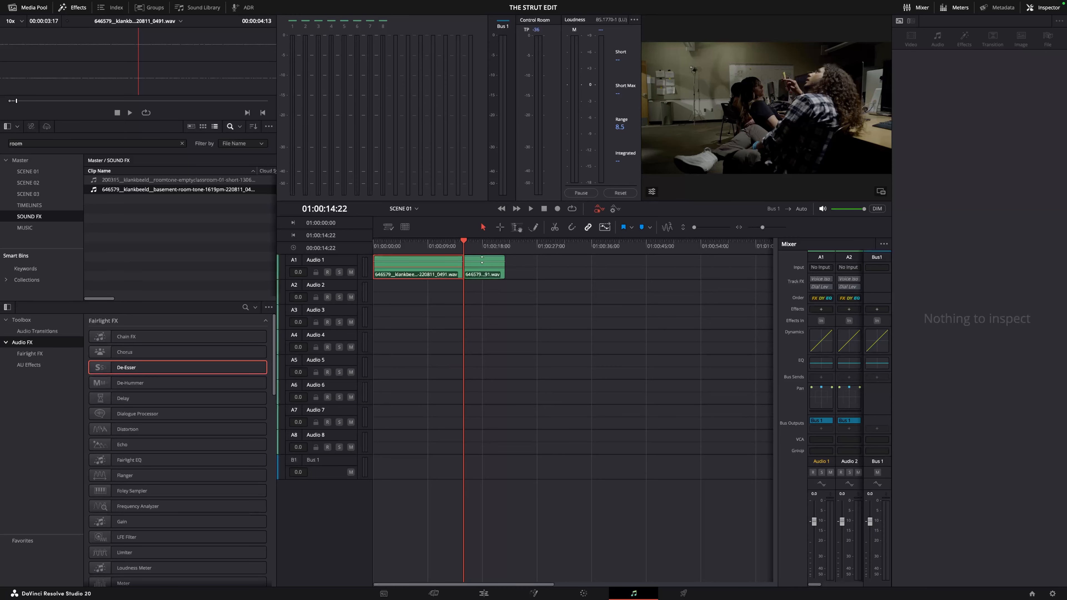
left_click(483, 274)
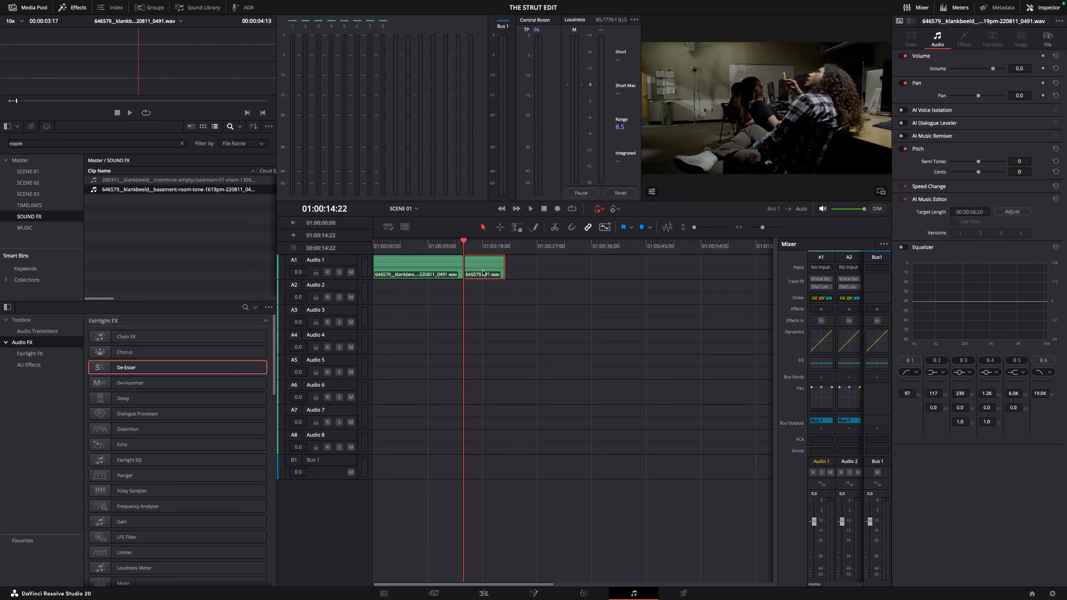
key("BackSpace")
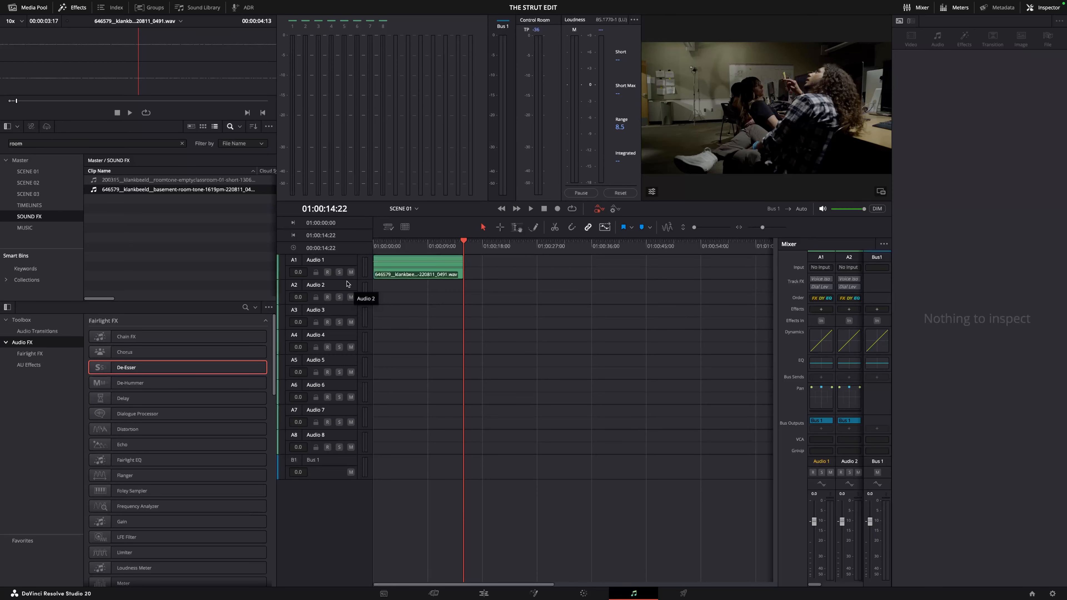
Enlarge the Audio 1 track height and add a short fade-in to the start of the room-tone clip, checking it by playback
left_click_drag(345, 279, 345, 329)
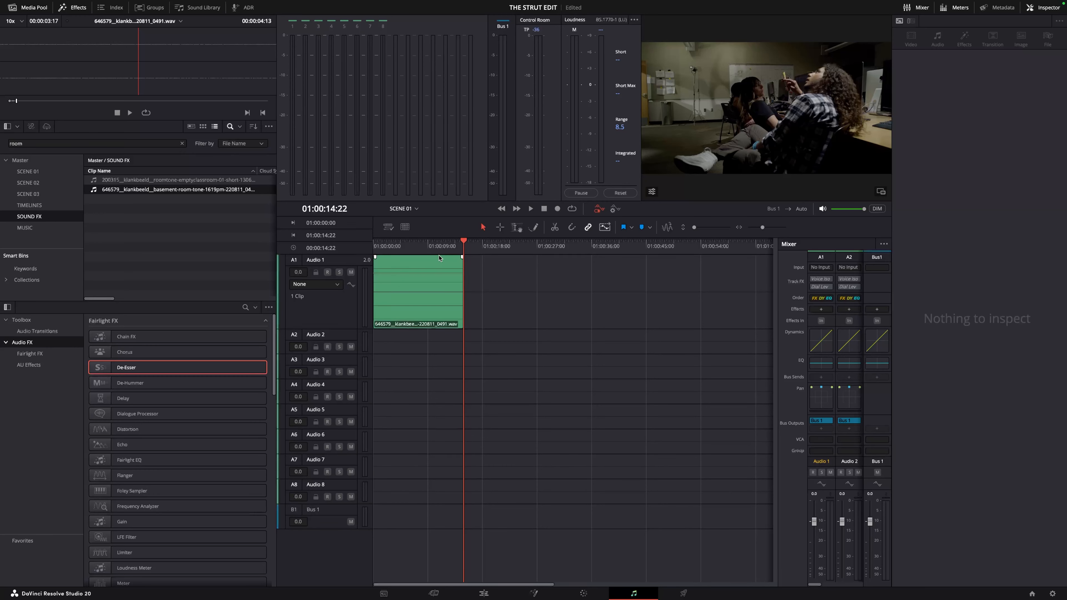
key("Home")
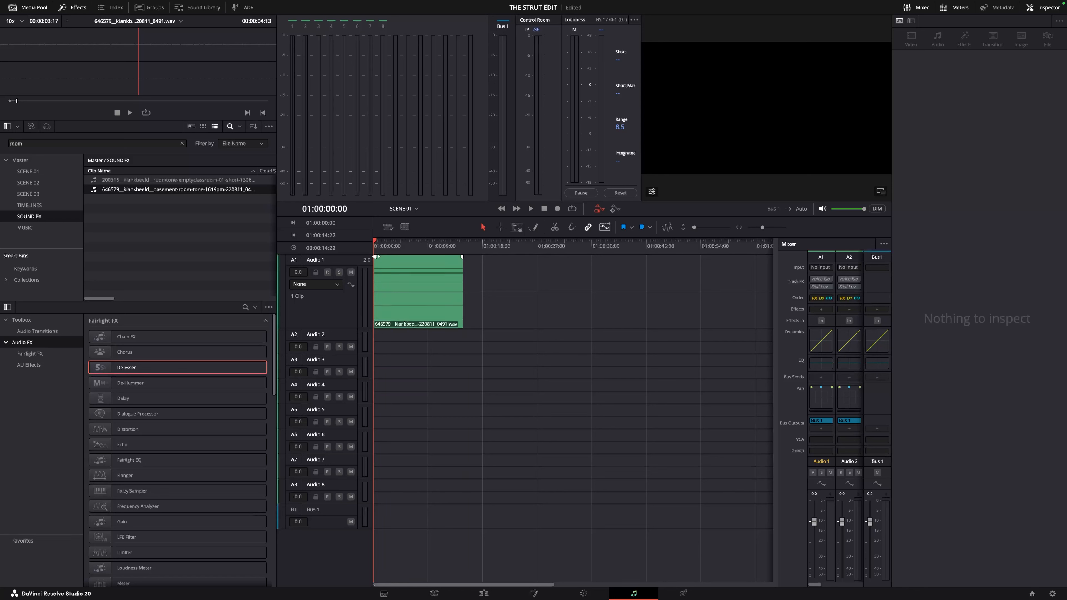
mouse_move(376, 257)
left_mouse_down()
mouse_move(394, 262)
mouse_move(383, 268)
left_mouse_up()
key("space")
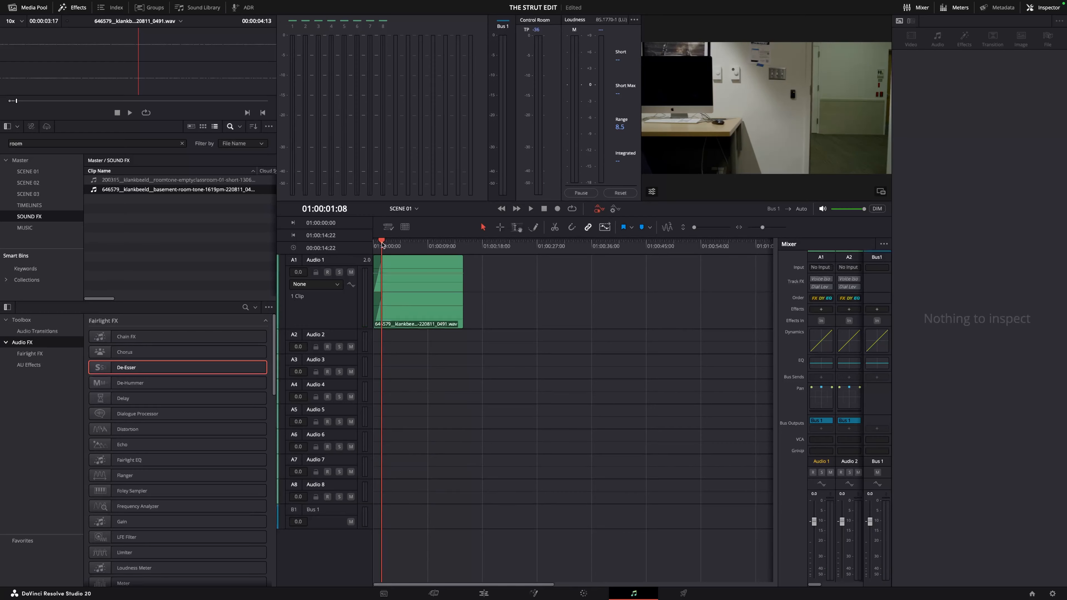
left_click_drag(381, 243, 371, 245)
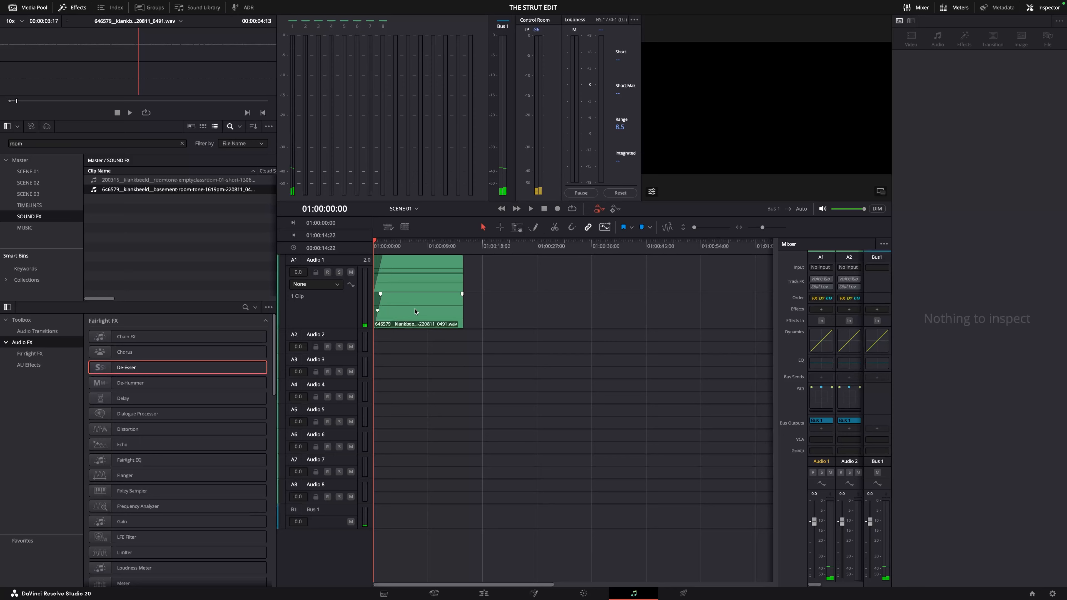
key("space")
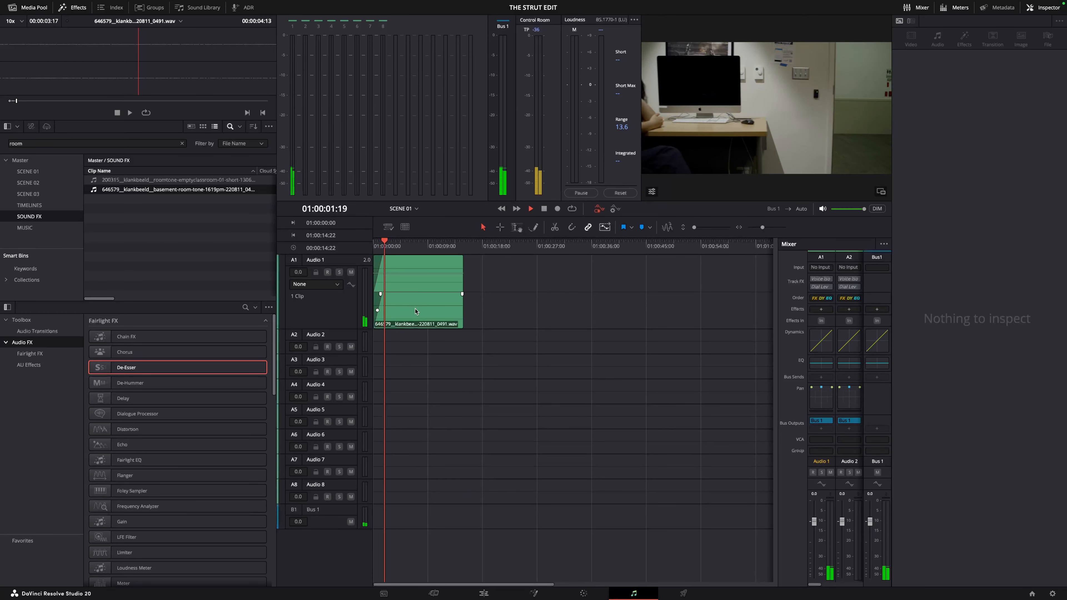
Review the end of the room-tone clip across the cut to the outdoor walking shot
left_click(417, 243)
left_click_drag(422, 247, 451, 247)
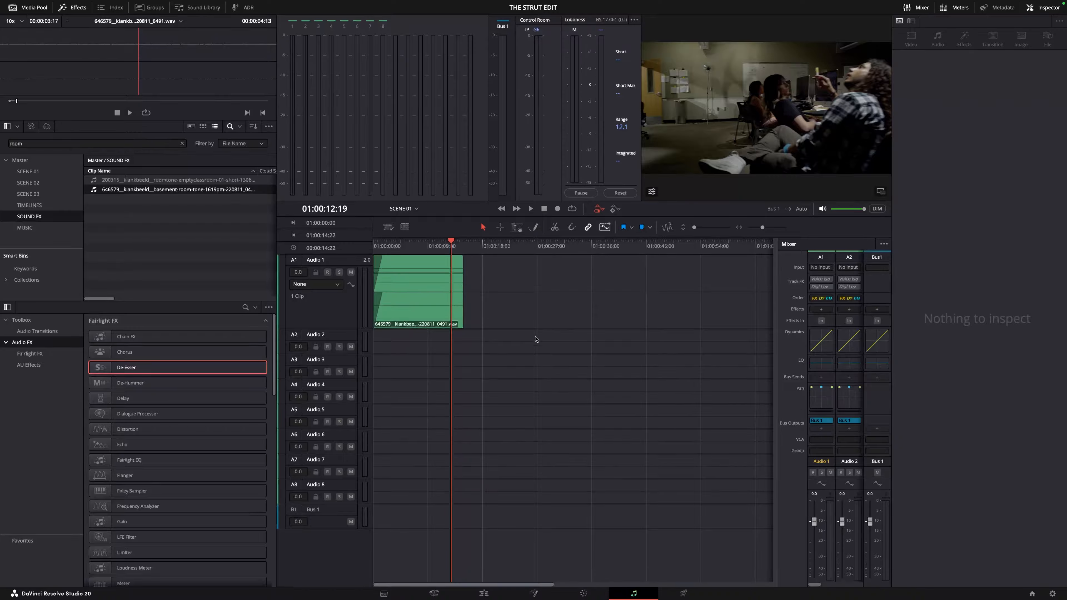
key("space")
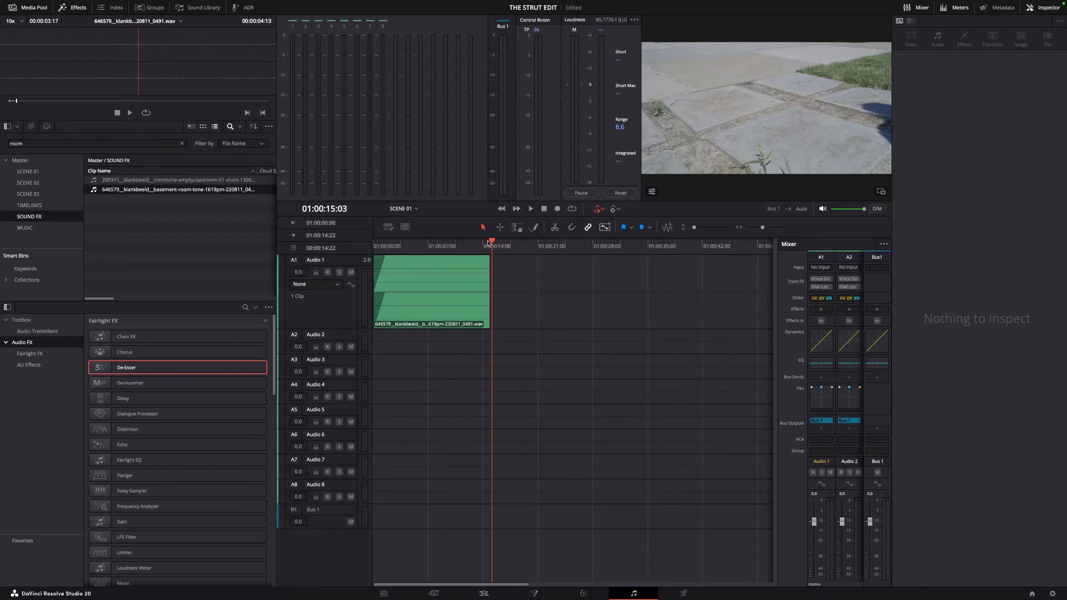
left_click_drag(487, 243, 510, 243)
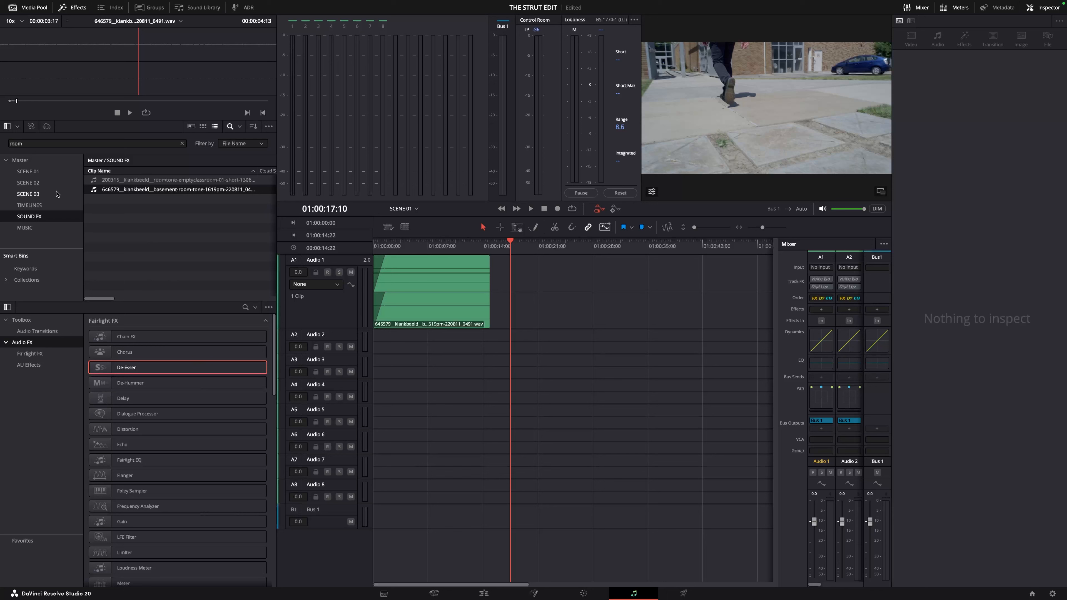
Search the SOUND FX bin for "park" and audition the city-park-birds background and birds-of-the-city-park clips
left_click(182, 144)
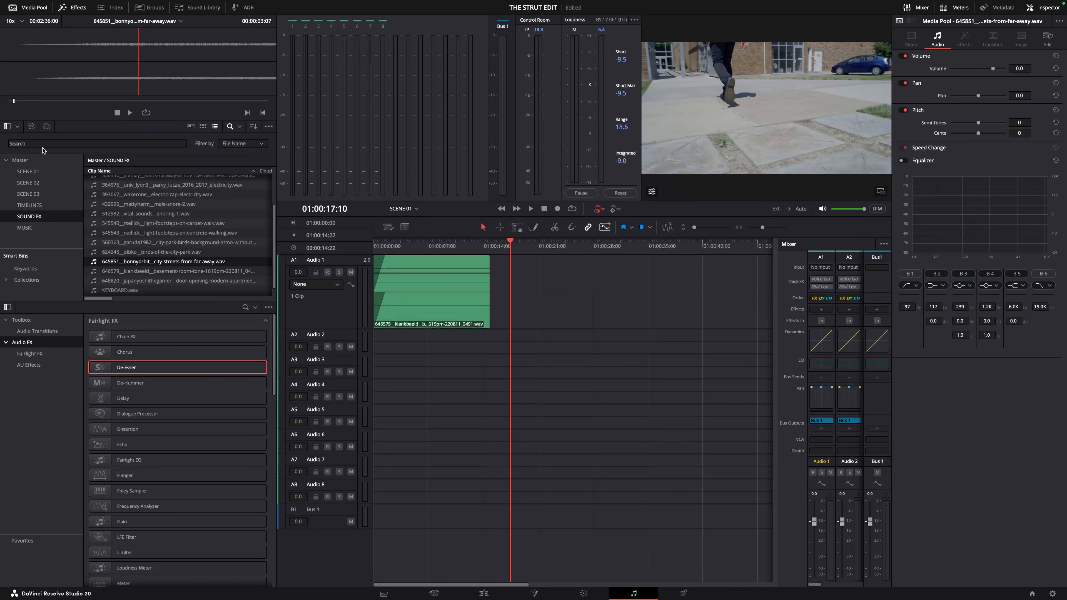
left_click(43, 146)
type("park")
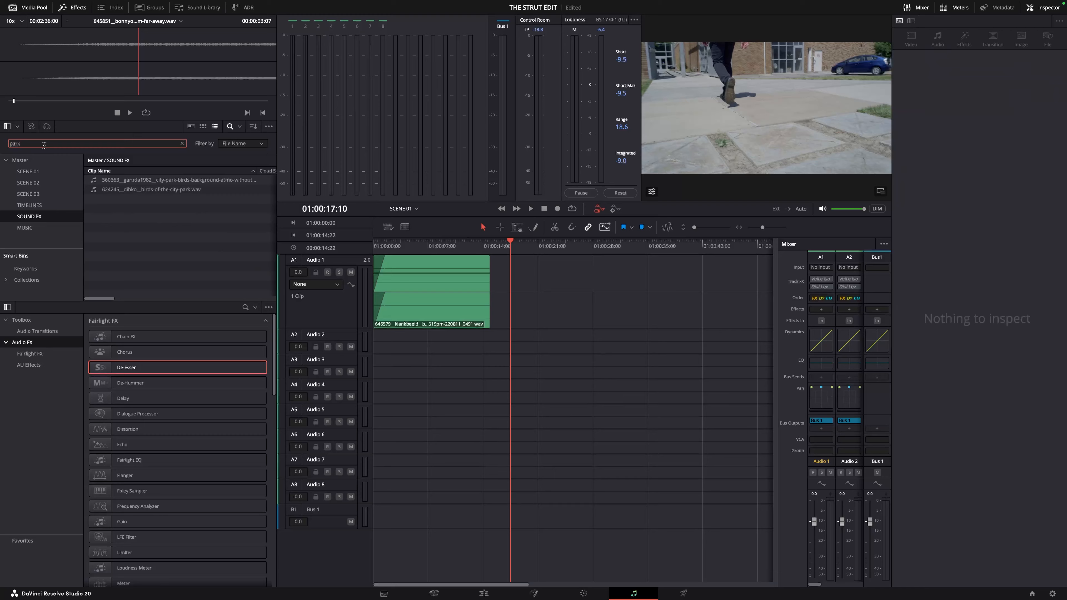
left_click(178, 182)
key("space")
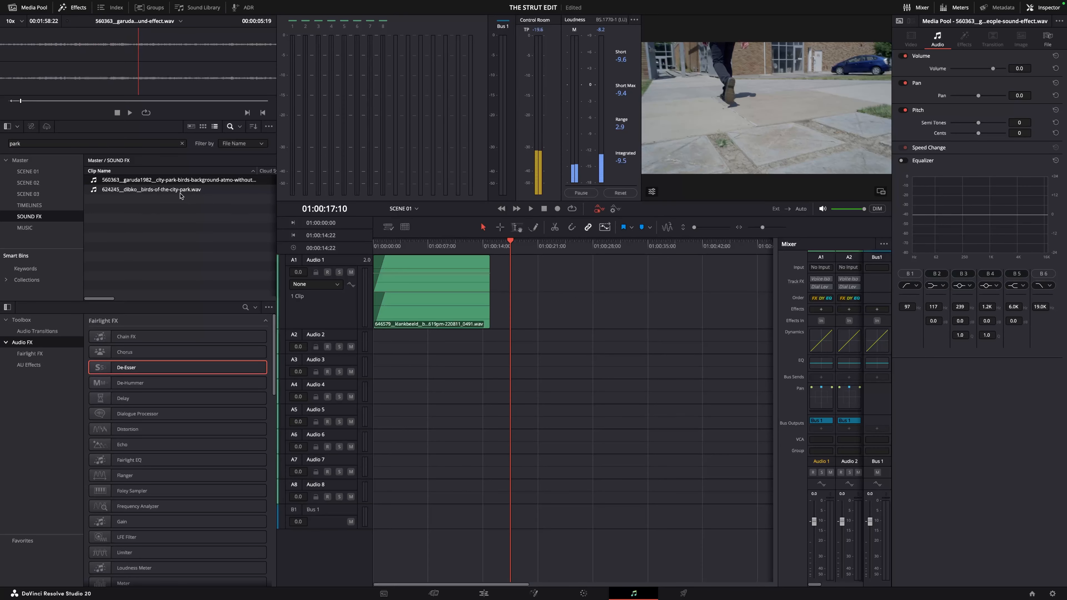
left_click(177, 191)
key("space")
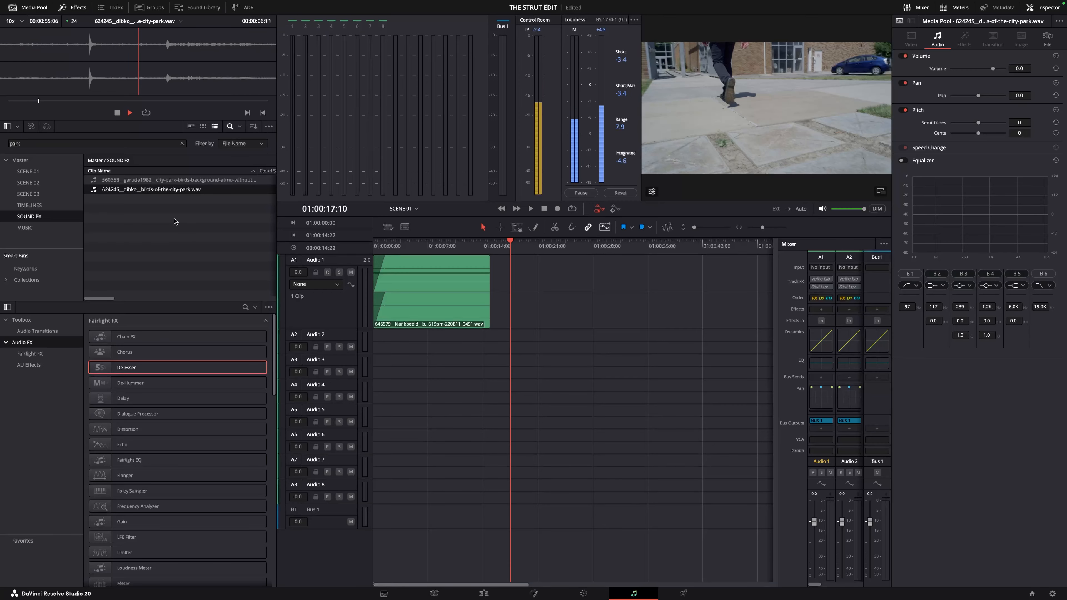
key("space")
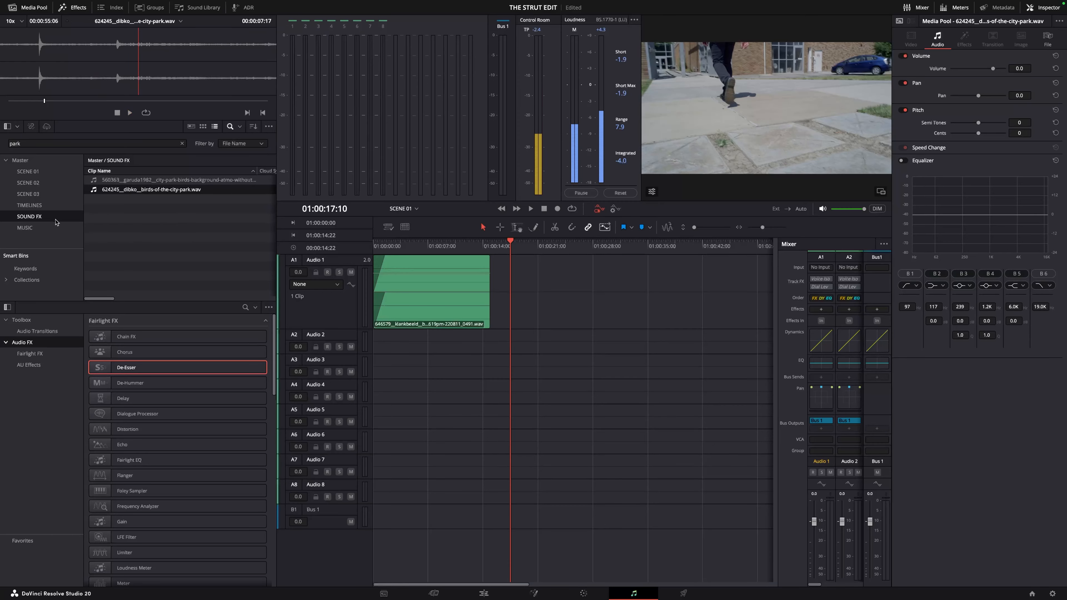
Search the SOUND FX bin for "city" and audition the city-streets-from-far-away clip, including its opening seconds
left_click_drag(40, 145, 1, 150)
type("city")
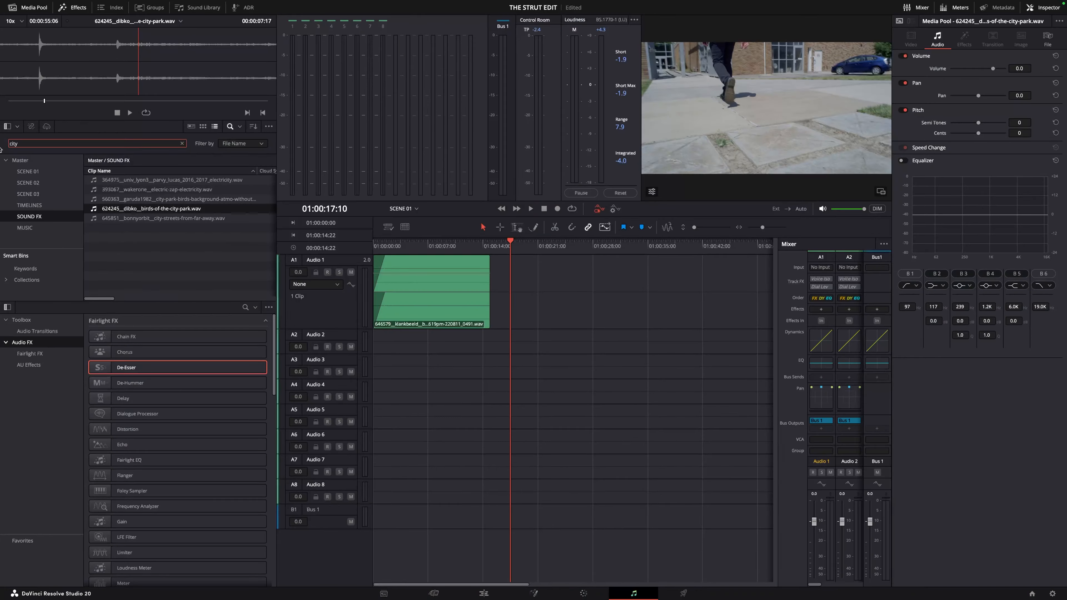
key("Return")
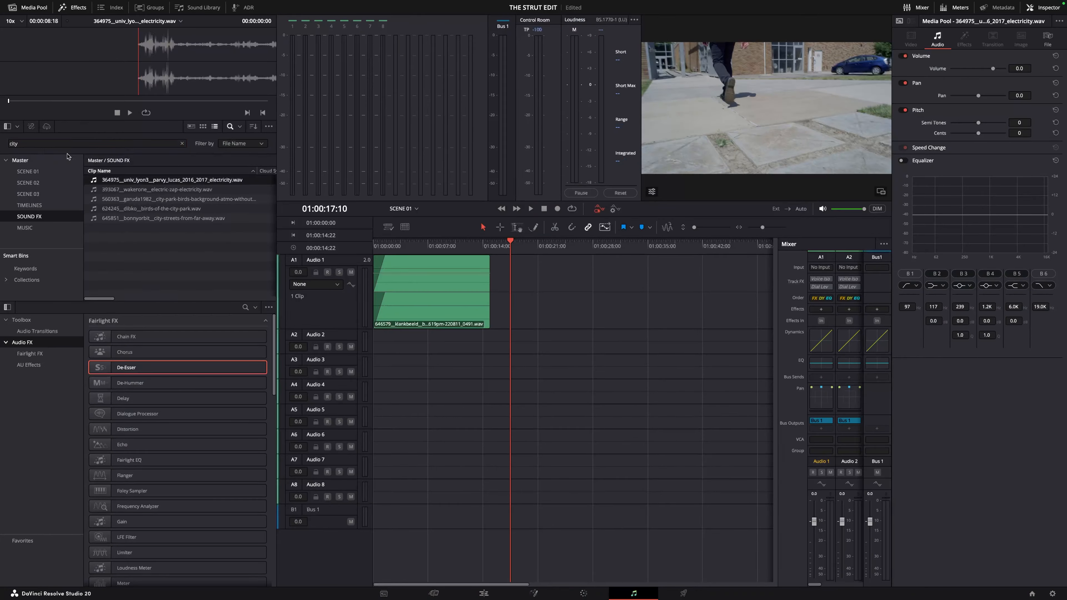
left_click(160, 220)
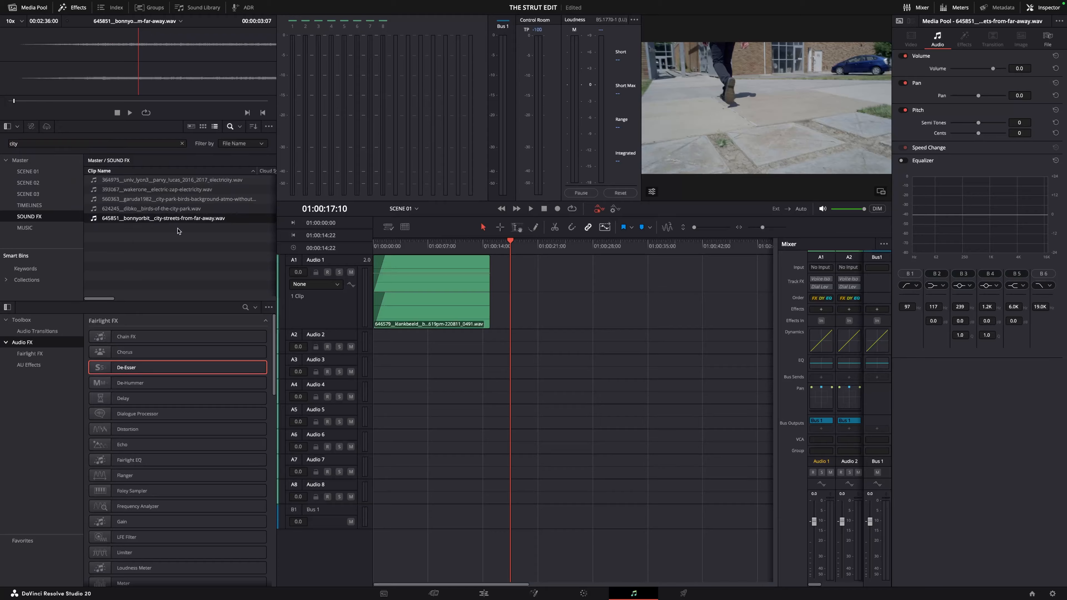
key("space")
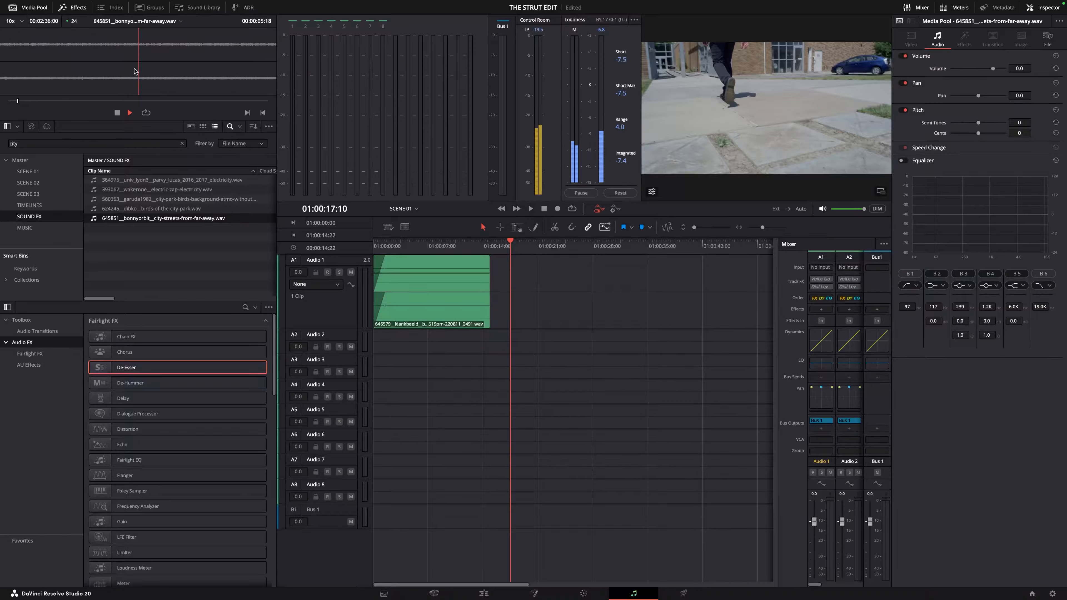
key("space")
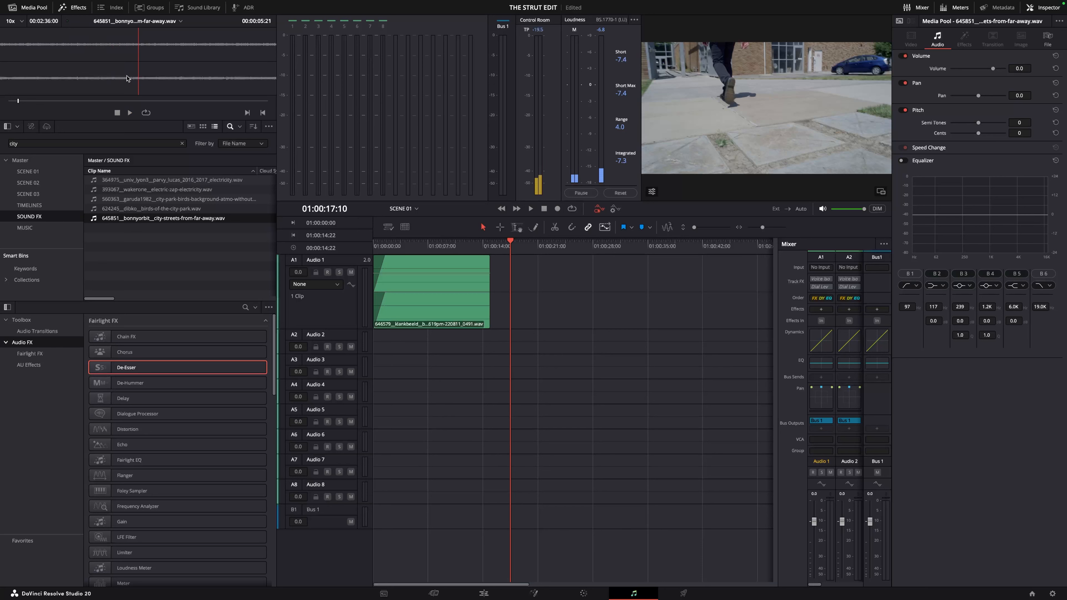
key("Home")
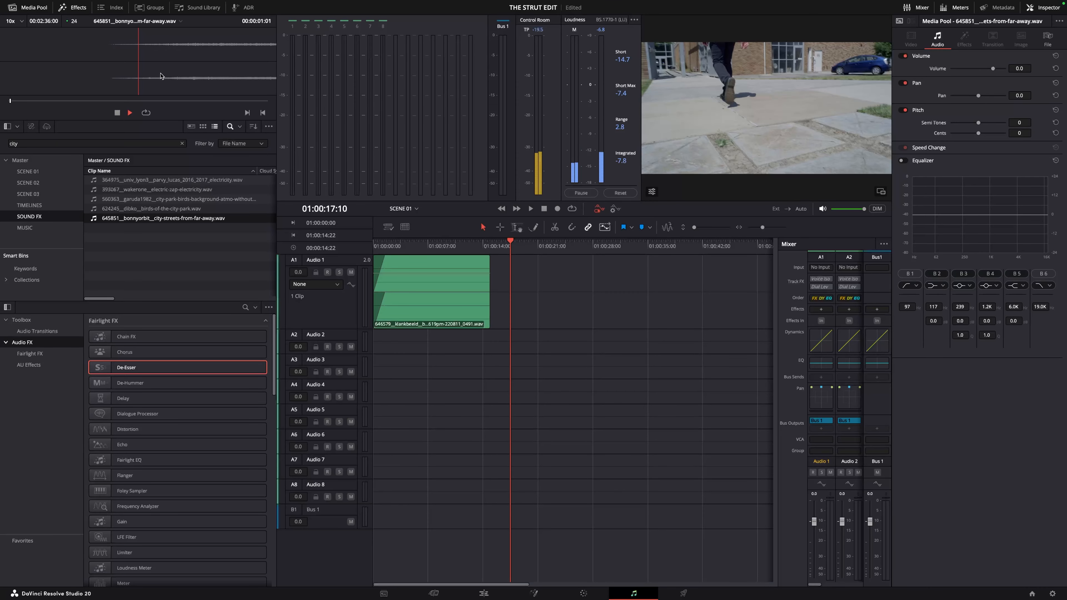
key("space")
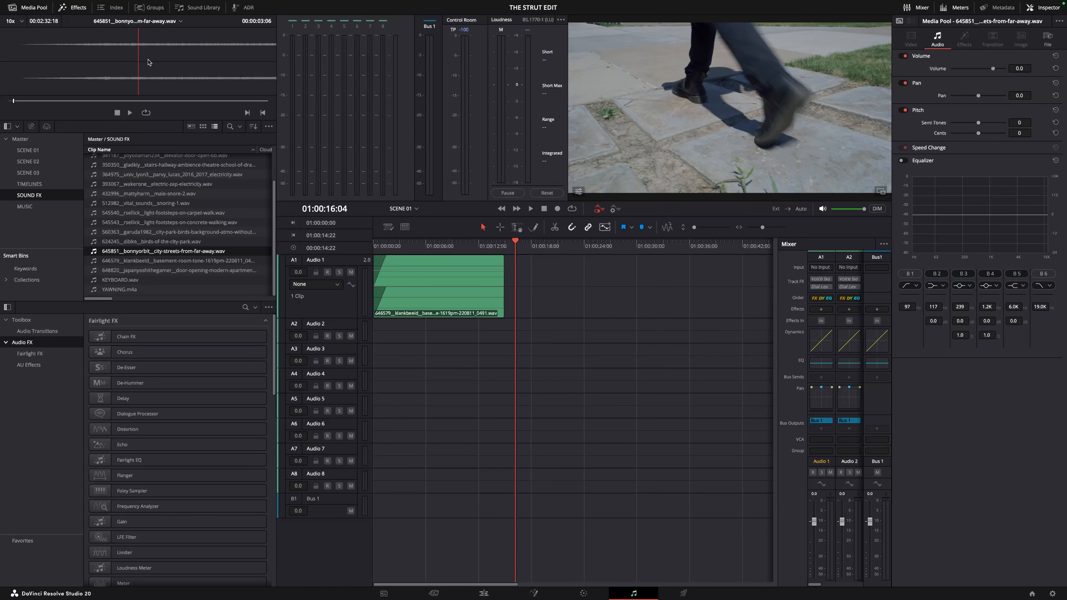
Place the city-streets-from-far-away clip on Audio 1 so it starts directly at the end of the room-tone clip
left_click_drag(148, 60, 558, 278)
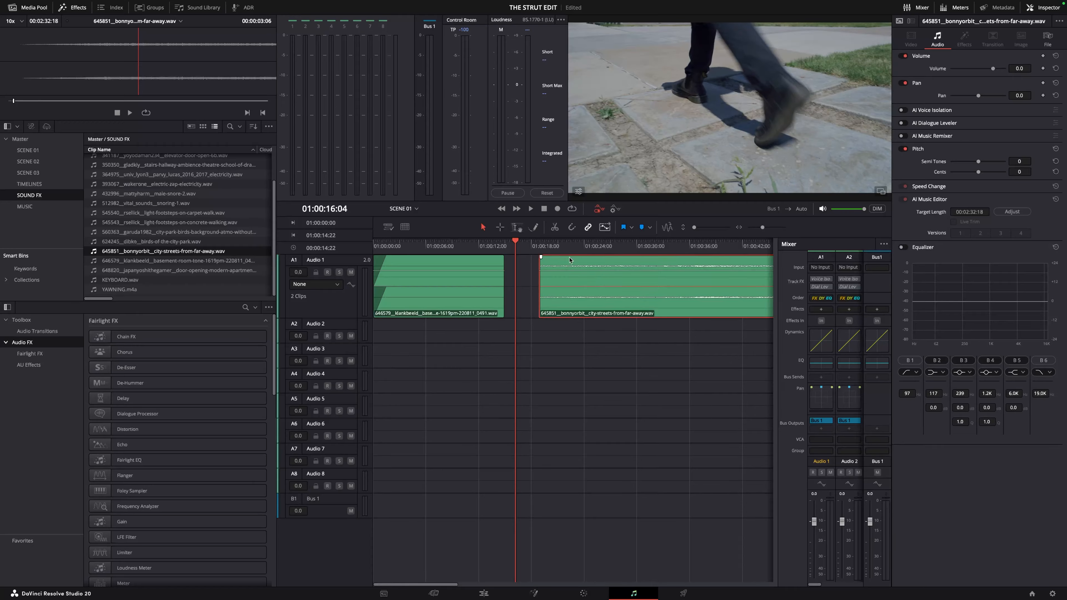
key("Delete")
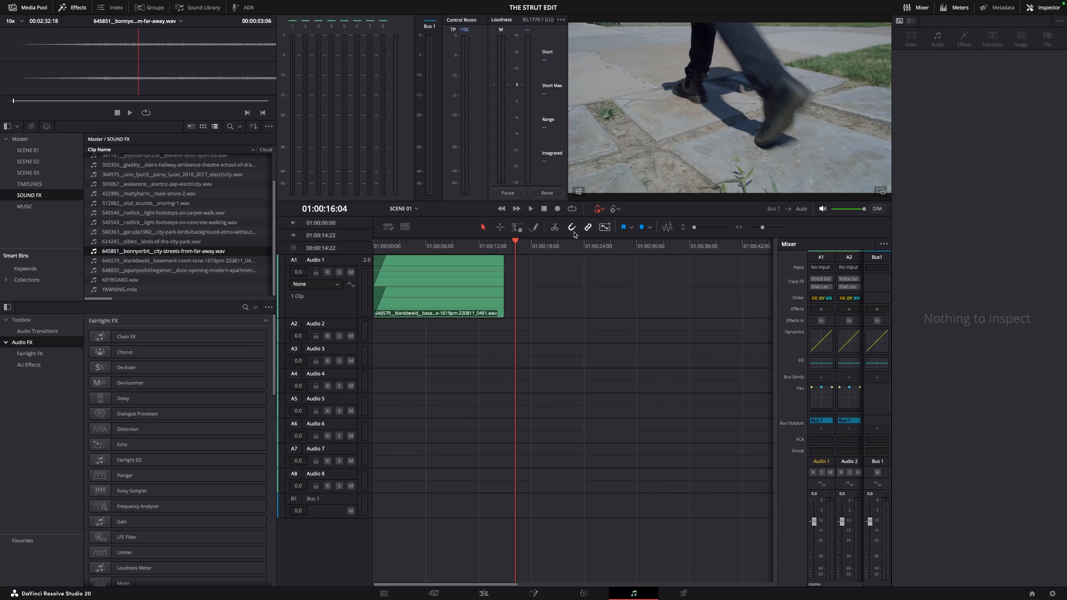
left_click_drag(143, 63, 508, 280)
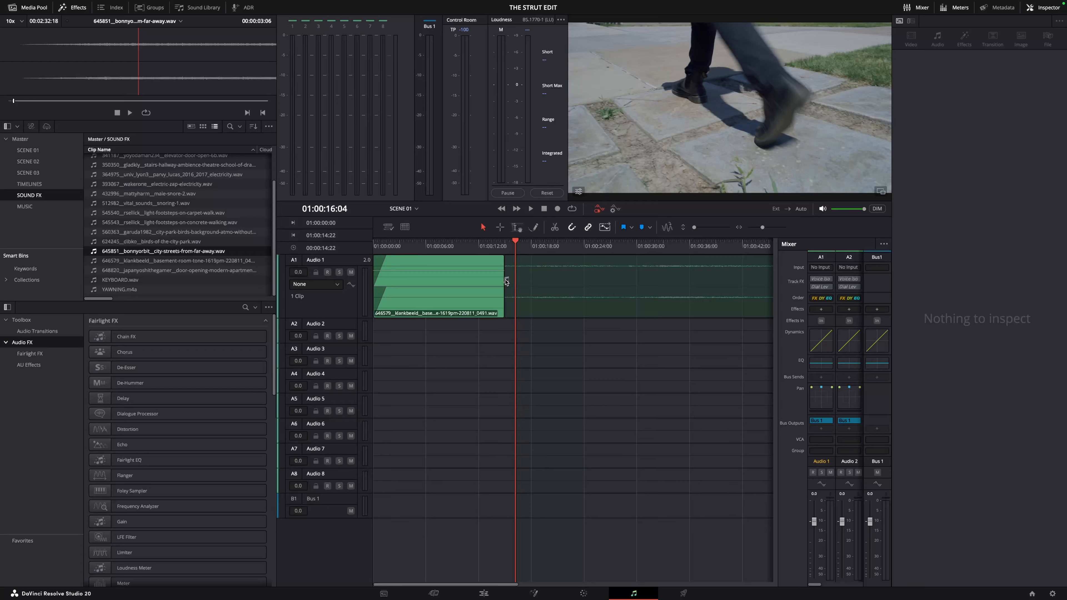
left_click_drag(507, 276, 509, 262)
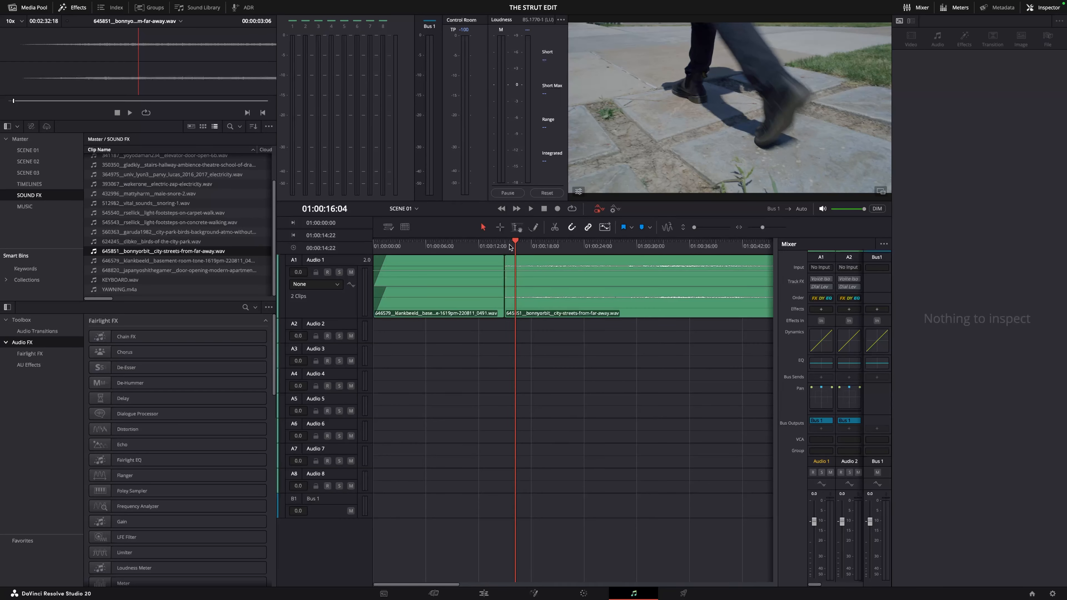
Play back the transition from the indoor room tone into the city-streets ambience, starting at 01:00:11:06
left_click(473, 244)
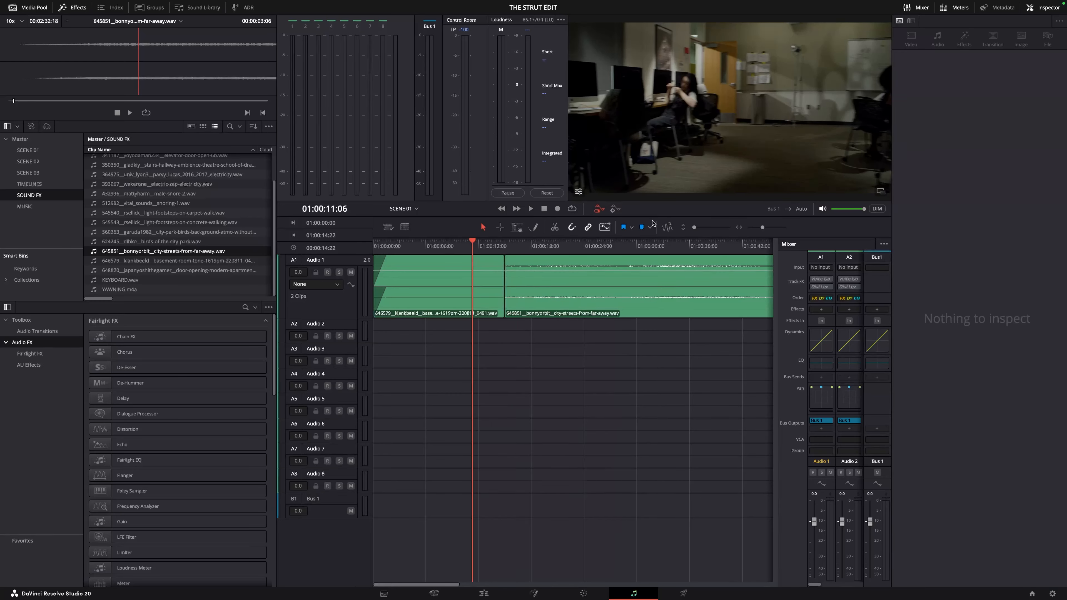
key("space")
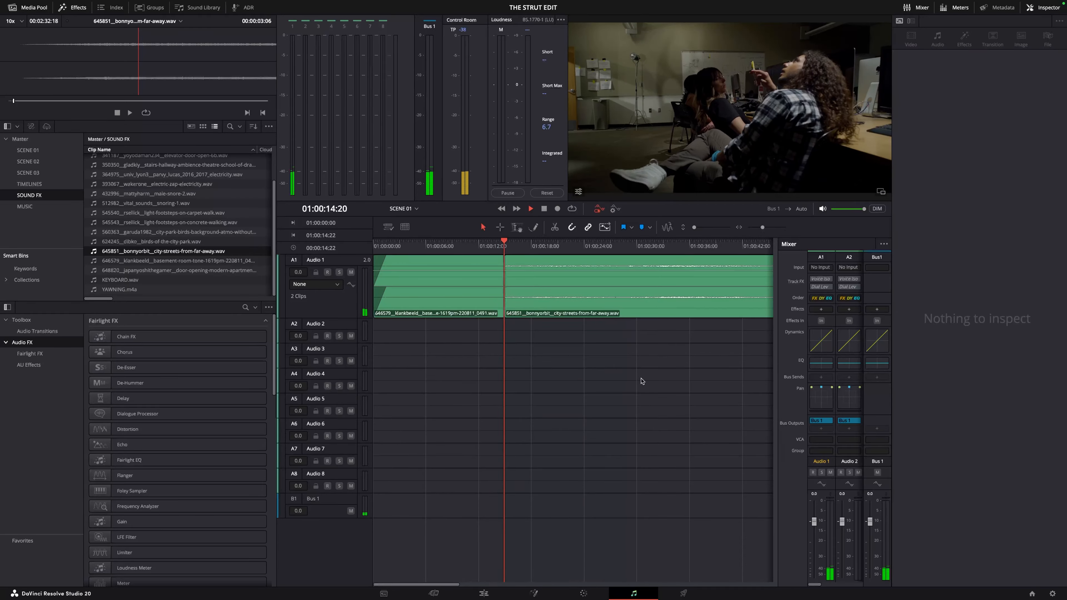
key("space")
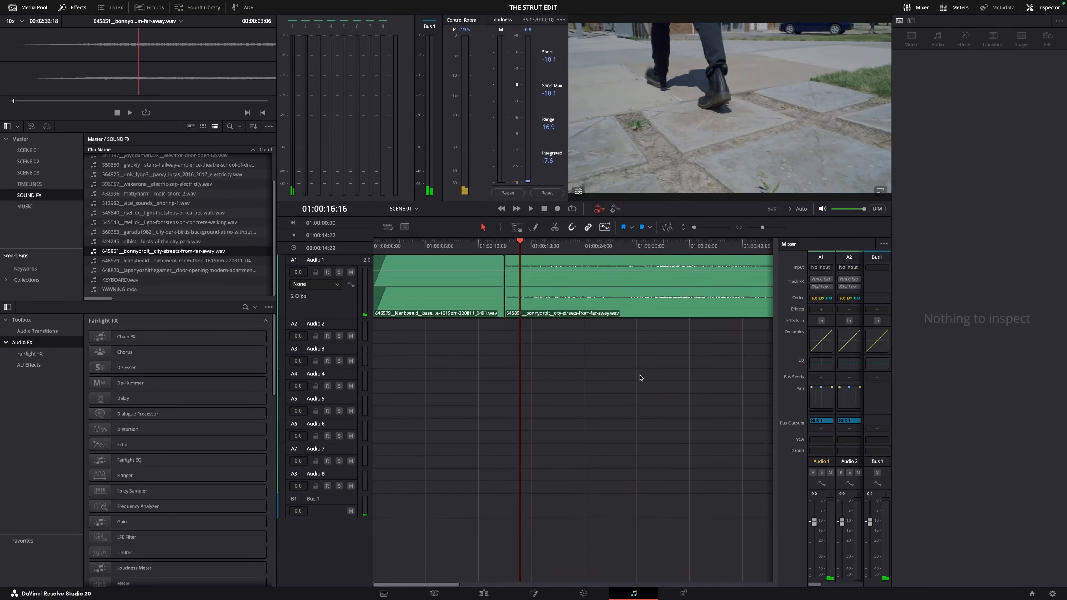
key("space")
key("space")
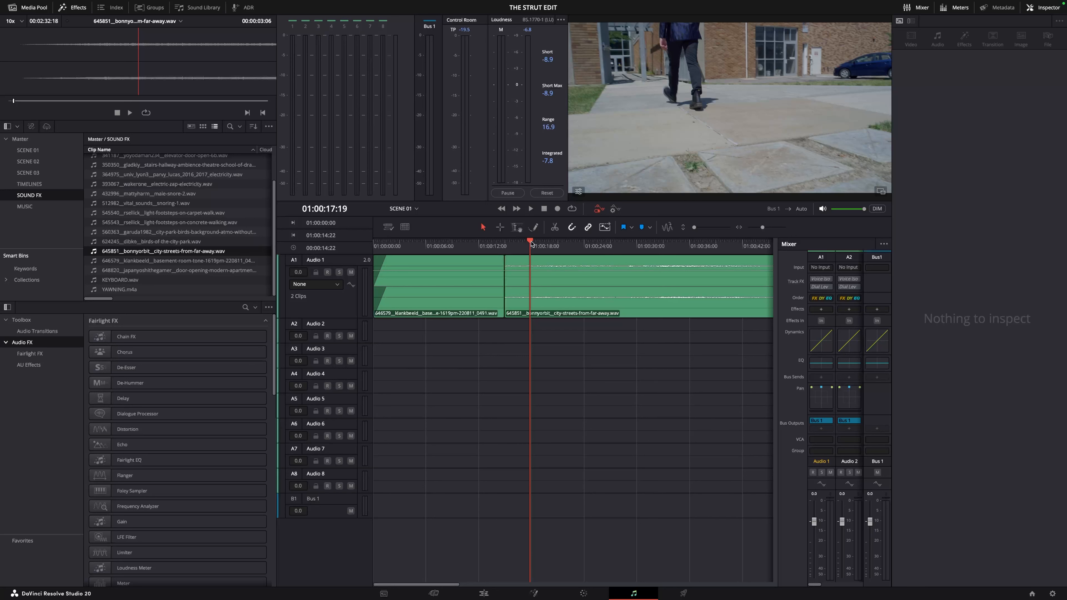
Play through the outdoor walking scene and park the playhead on its last frame at 01:00:20:15
mouse_move(531, 243)
left_mouse_down()
mouse_move(567, 247)
mouse_move(536, 250)
left_mouse_up()
key("space")
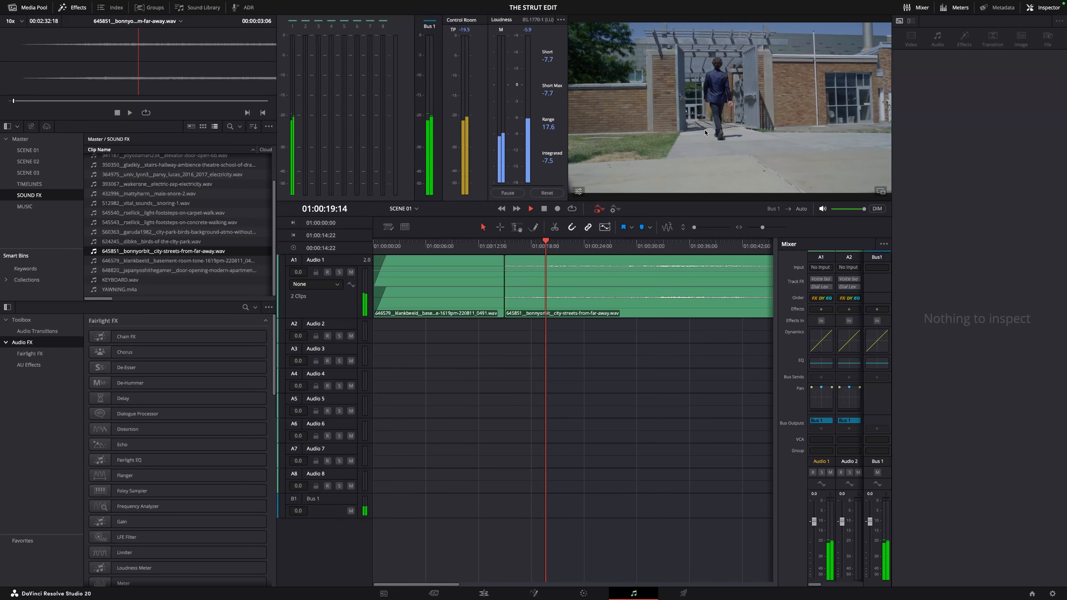
key("space")
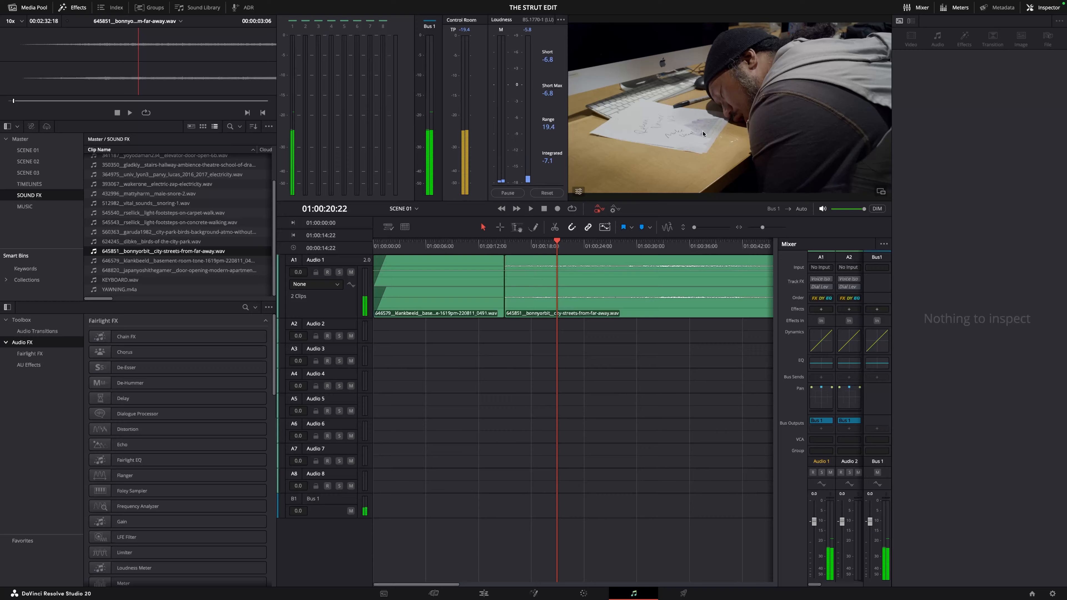
key("Left")
key("Left")
key("Left")
key("Left")
key("Left")
key("Left")
key("Left")
key("Left")
key("Left")
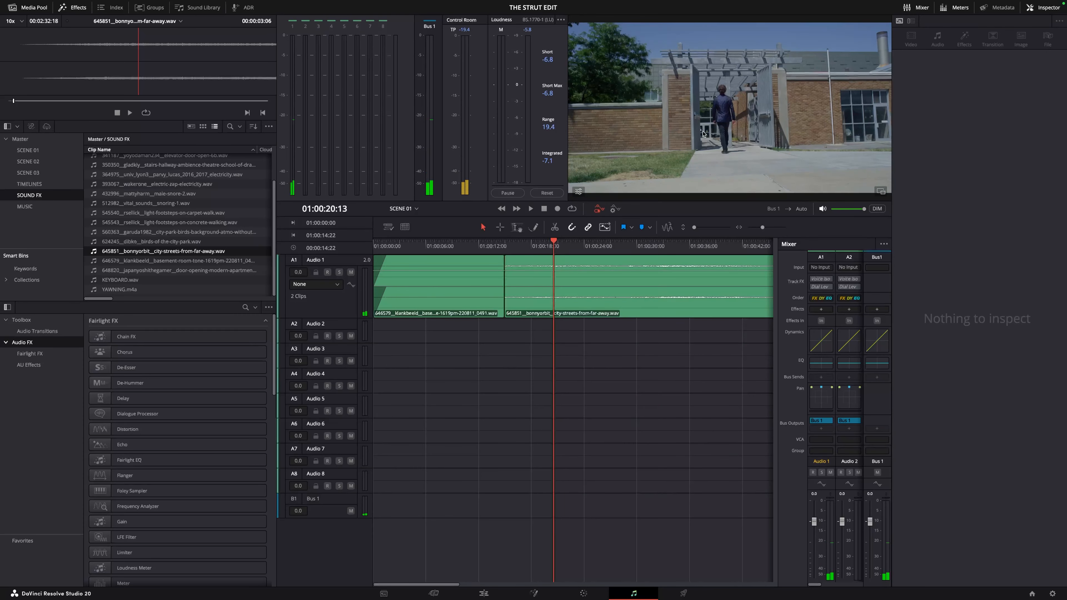
key("Right")
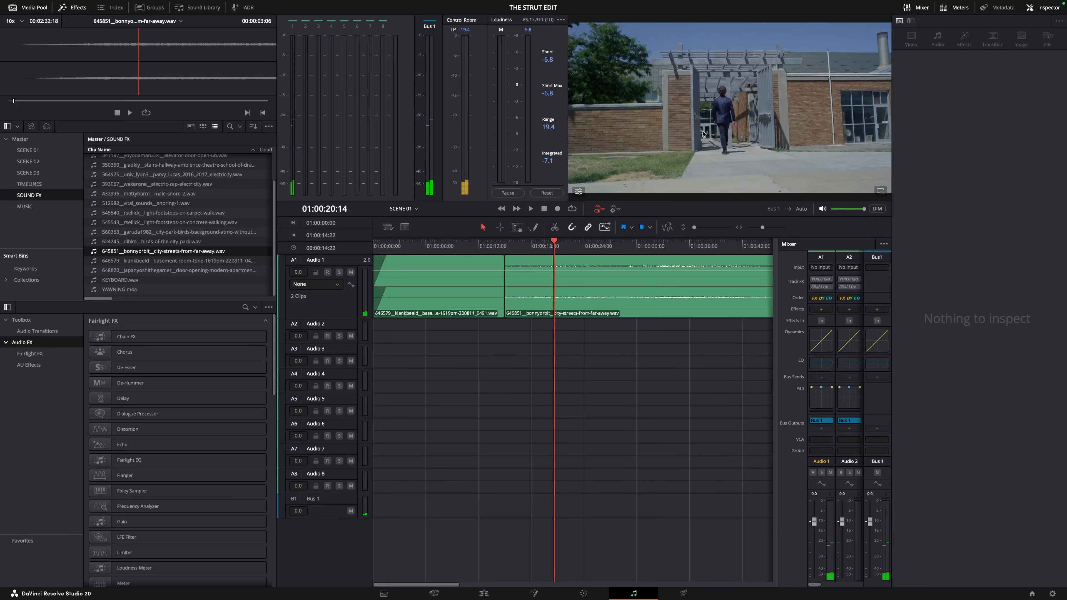
key("Right")
key("Right")
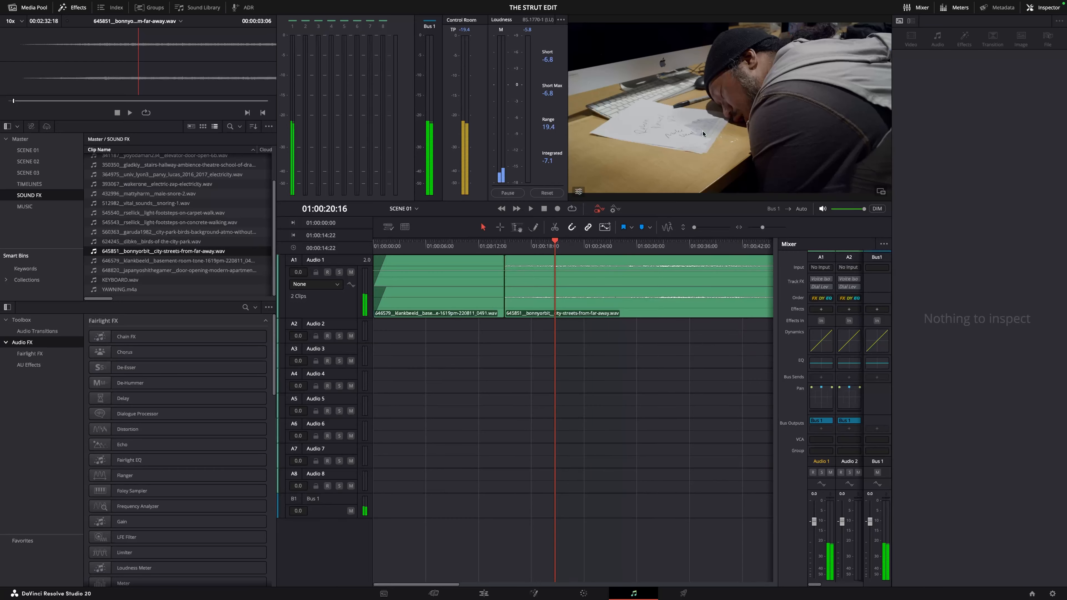
key("Left")
key("Right")
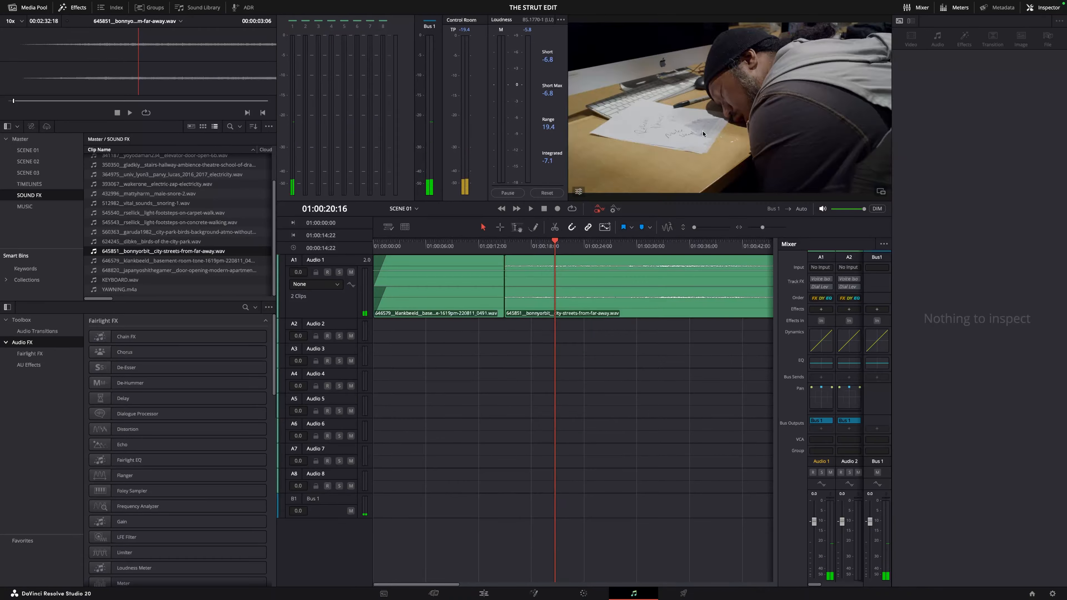
key("Left")
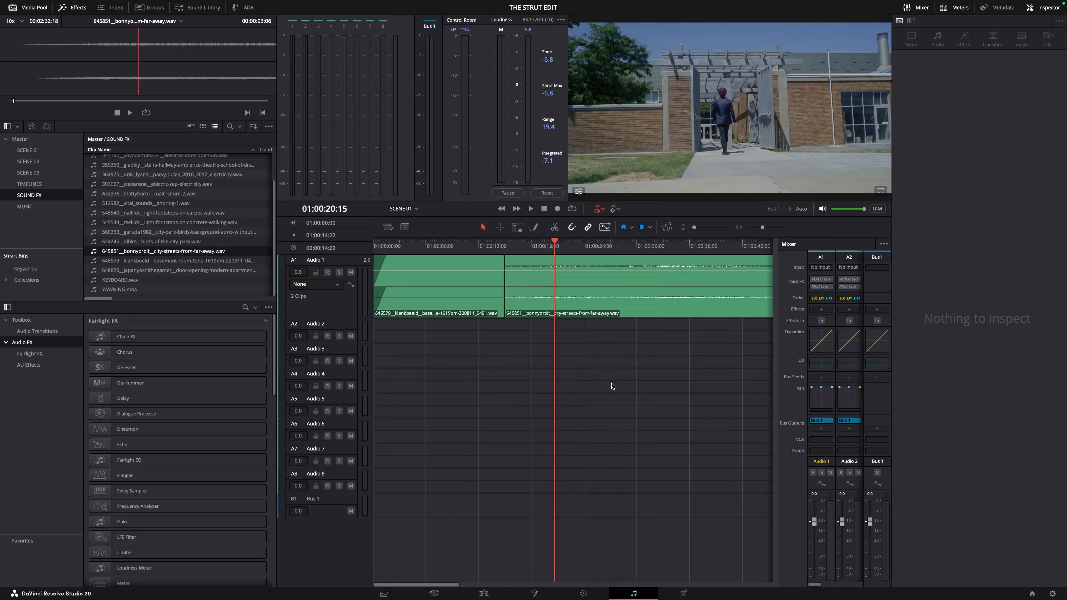
Split the city-streets clip at the playhead on 01:00:20:15 and delete the portion after the cut
key("super+b")
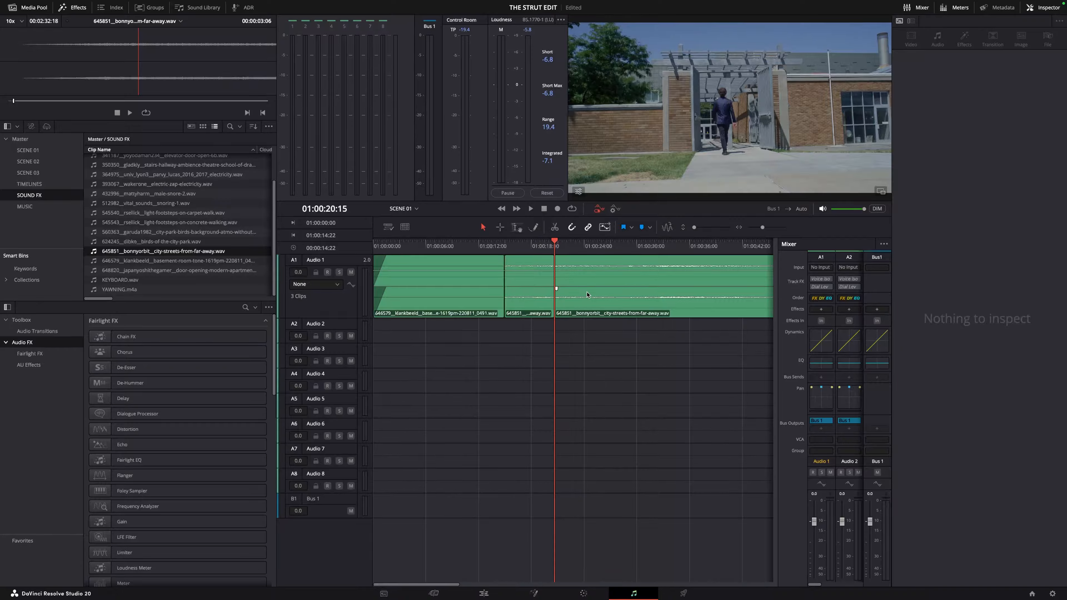
left_click(587, 296)
key("Delete")
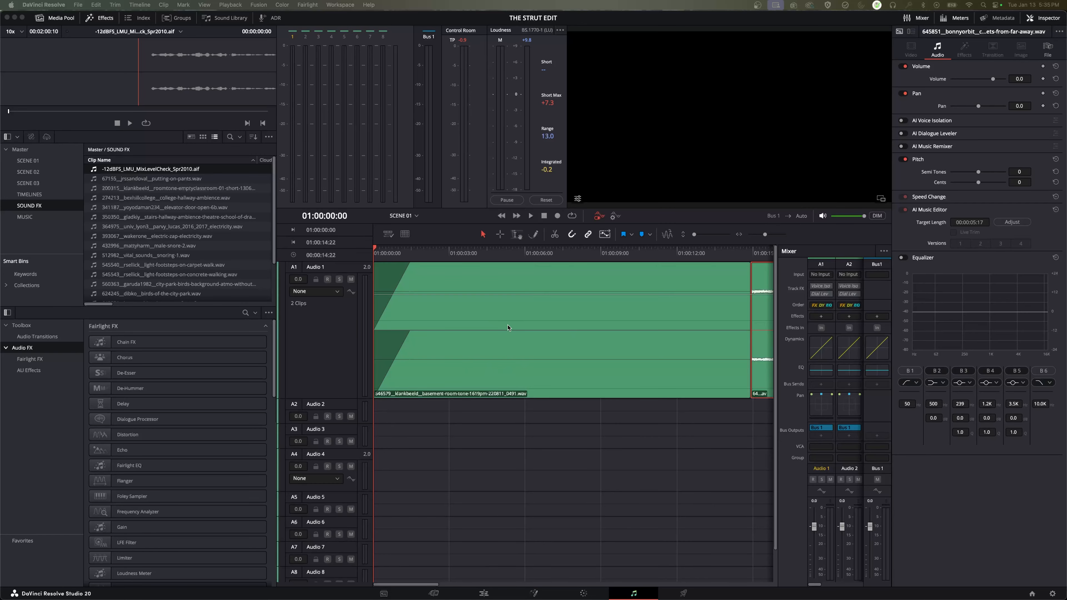
Compare the playback levels of the indoor room-tone clip and the outdoor city-streets clip on Audio 1
left_click(512, 252)
scroll(502, 269, "down", 3)
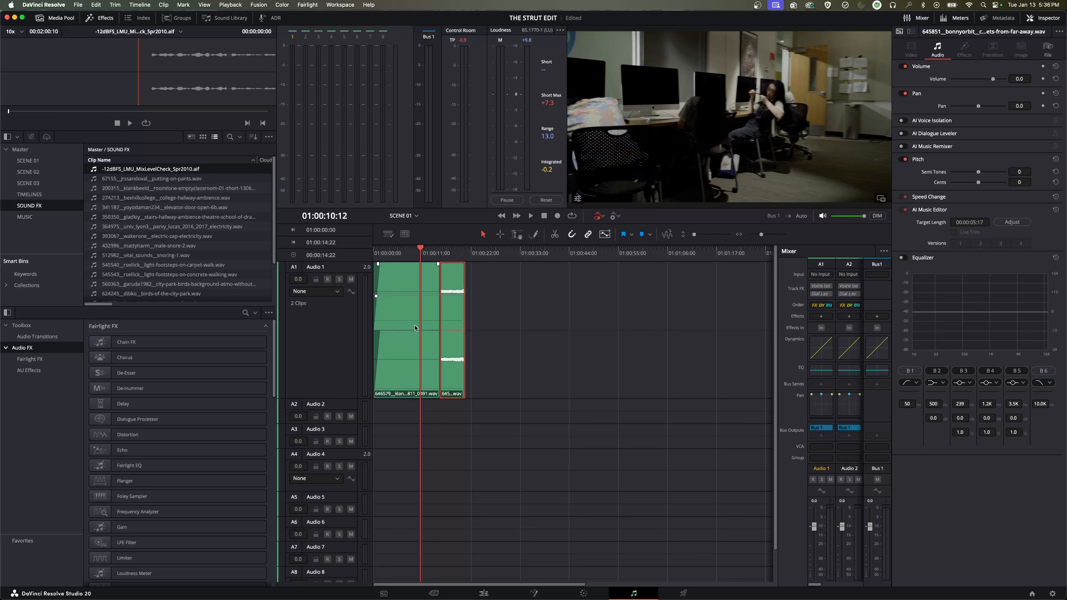
left_click_drag(425, 252, 455, 257)
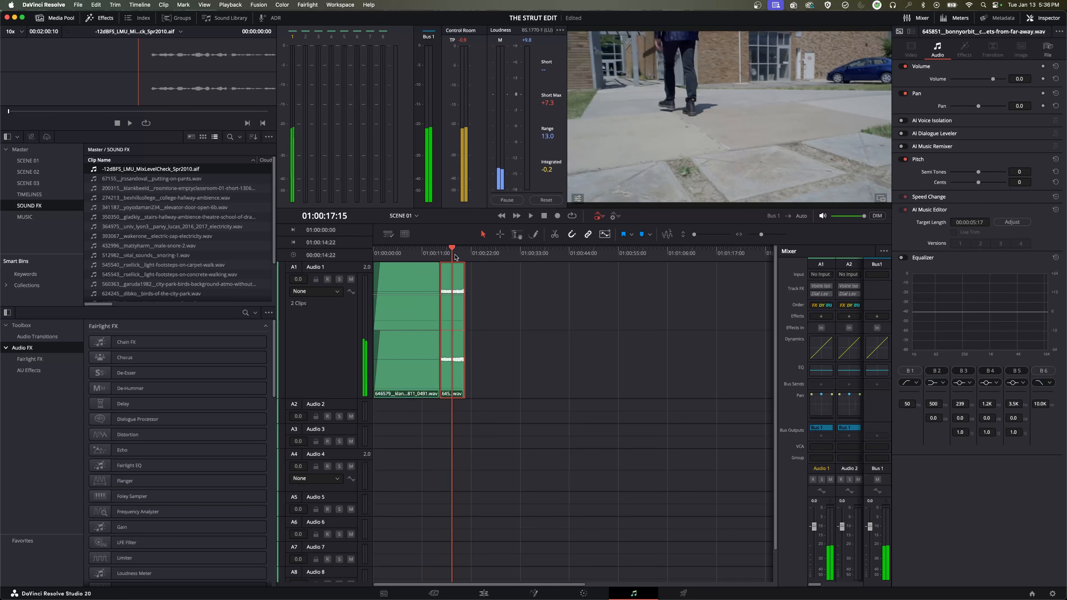
left_click(416, 254)
key("space")
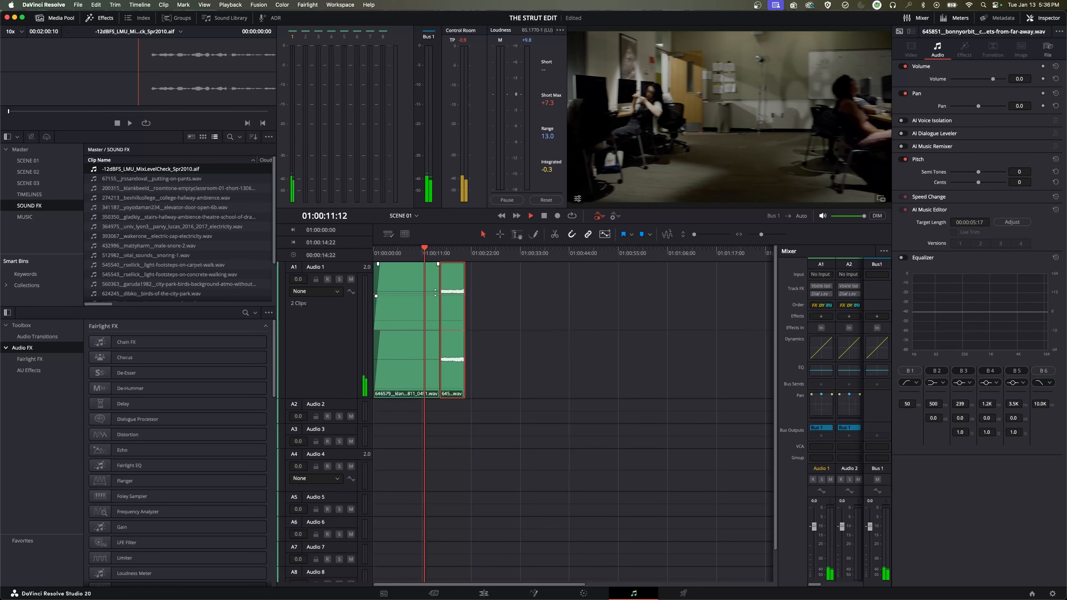
key("space")
left_click(447, 256)
key("space")
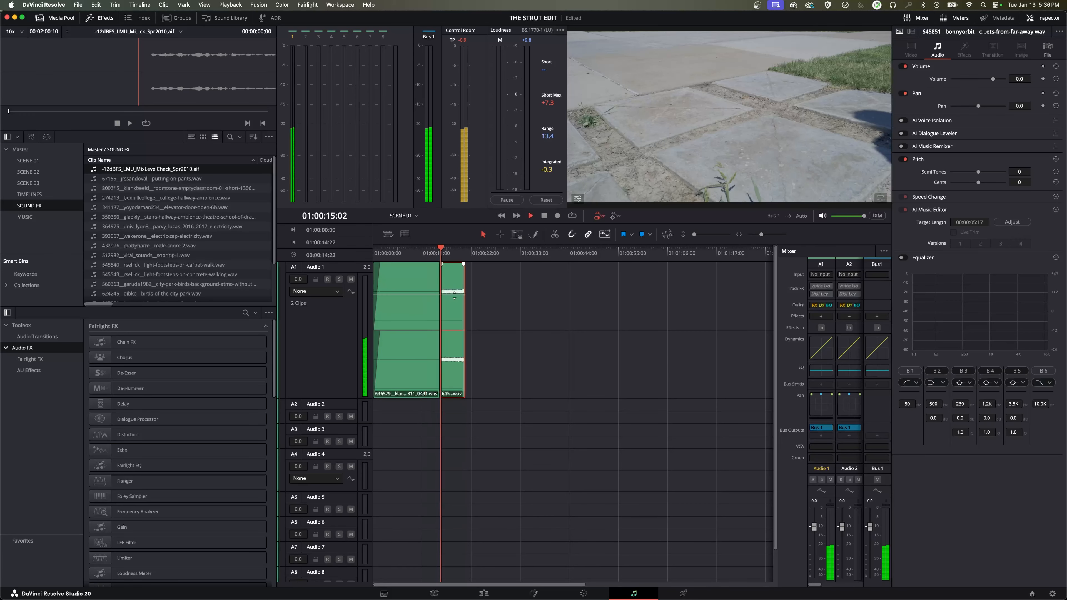
key("space")
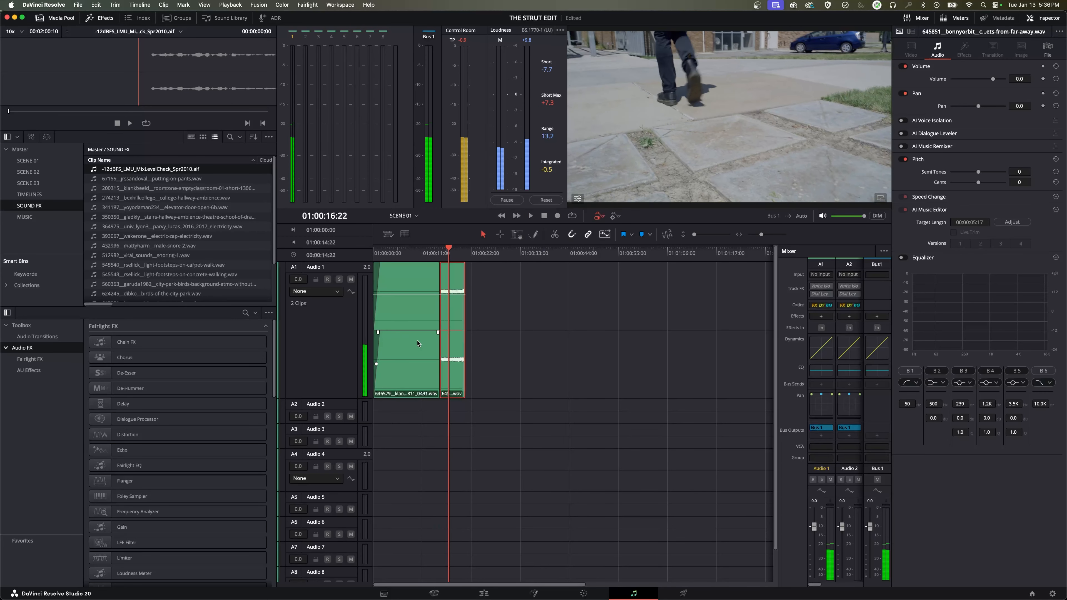
Copy the basement room-tone clip and paste the duplicate on Audio 1 after the city-streets clip
left_click(409, 289)
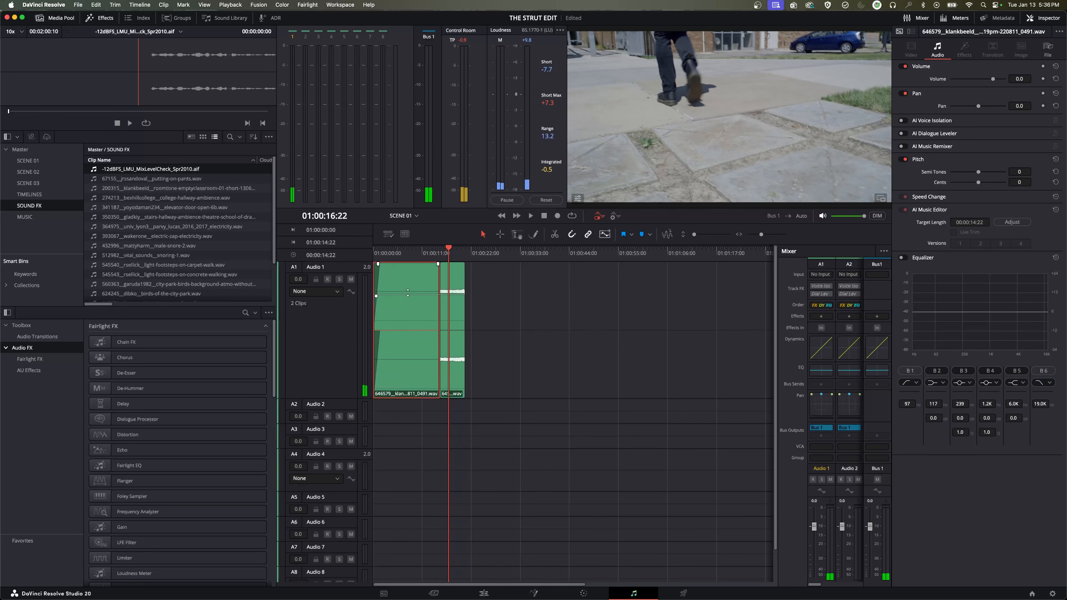
key("super+c")
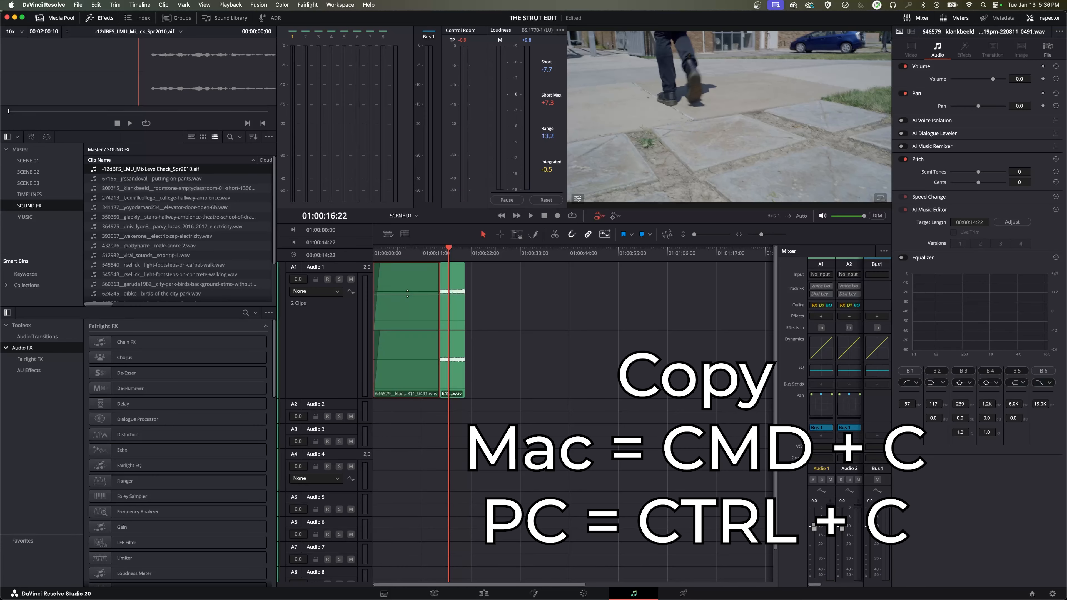
left_click_drag(456, 250, 534, 269)
key("space")
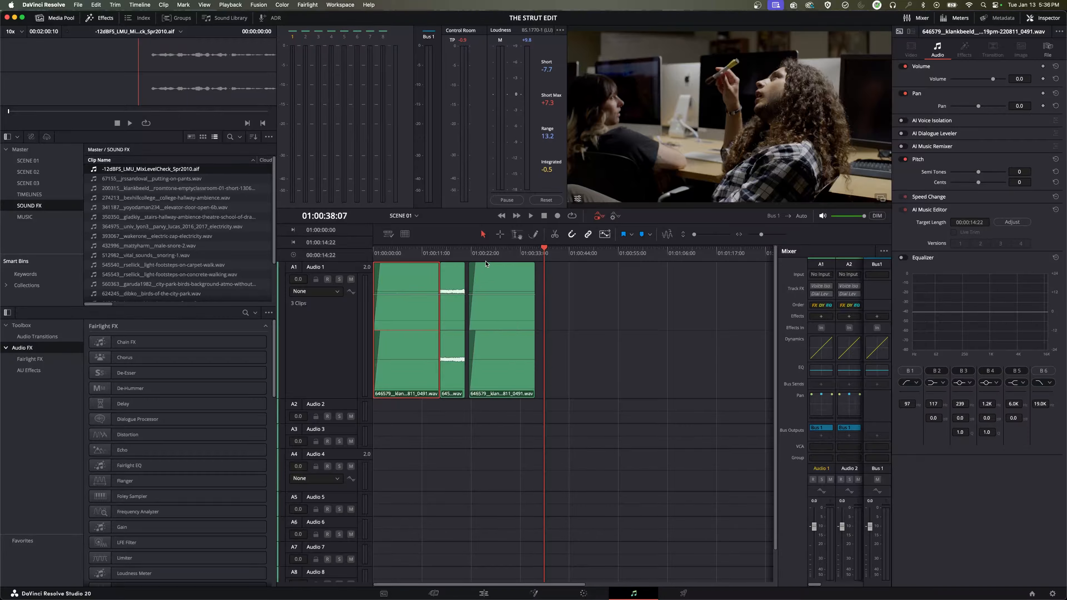
Remove the fade-in from the pasted room-tone clip and butt its start against the end of the city-streets clip
left_click(480, 255)
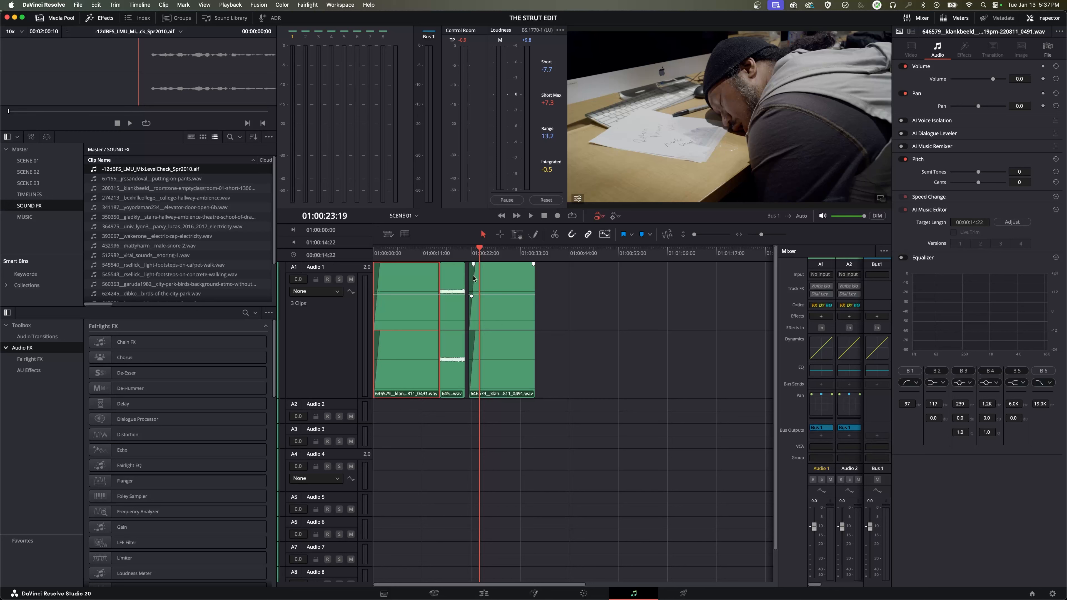
key("super+equal")
key("super+equal")
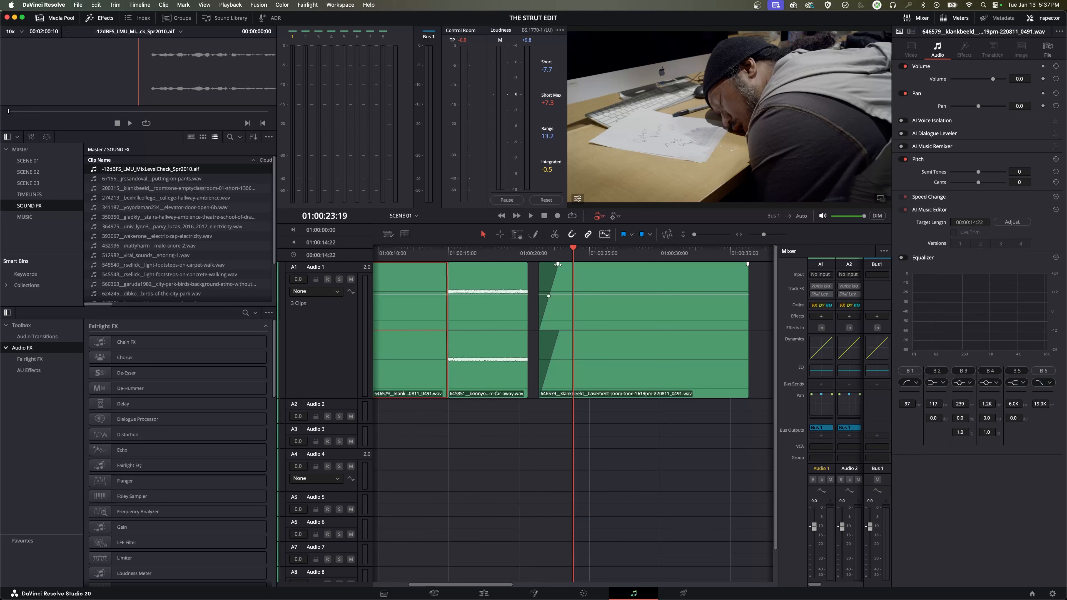
left_click_drag(558, 265, 575, 284)
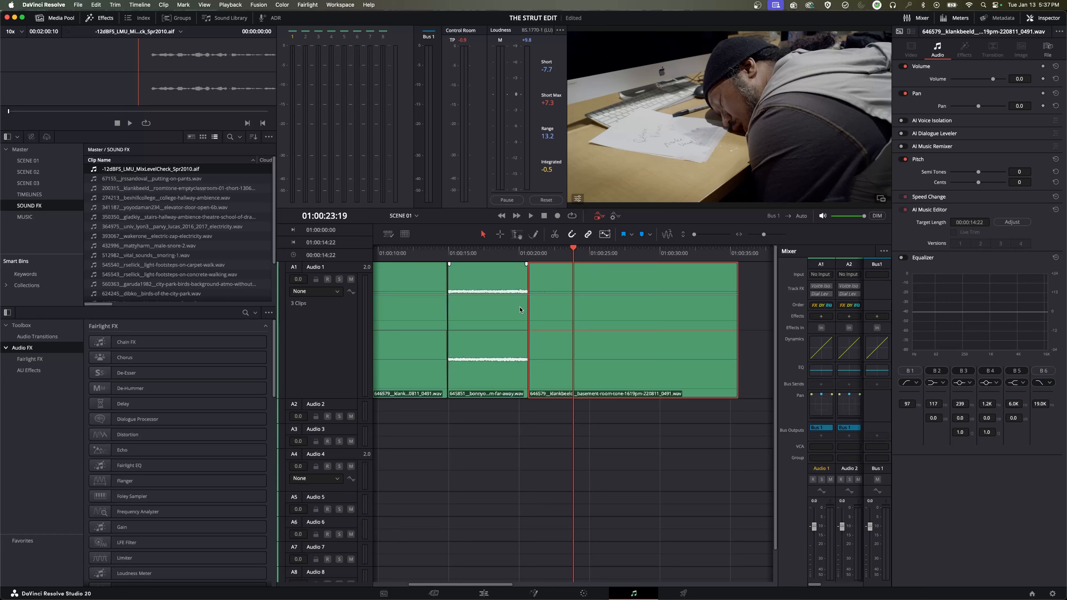
Save the project and play back the transition from the city-streets ambience into the second room-tone clip, starting at 01:00:19:15
key("super+s")
left_click(514, 254)
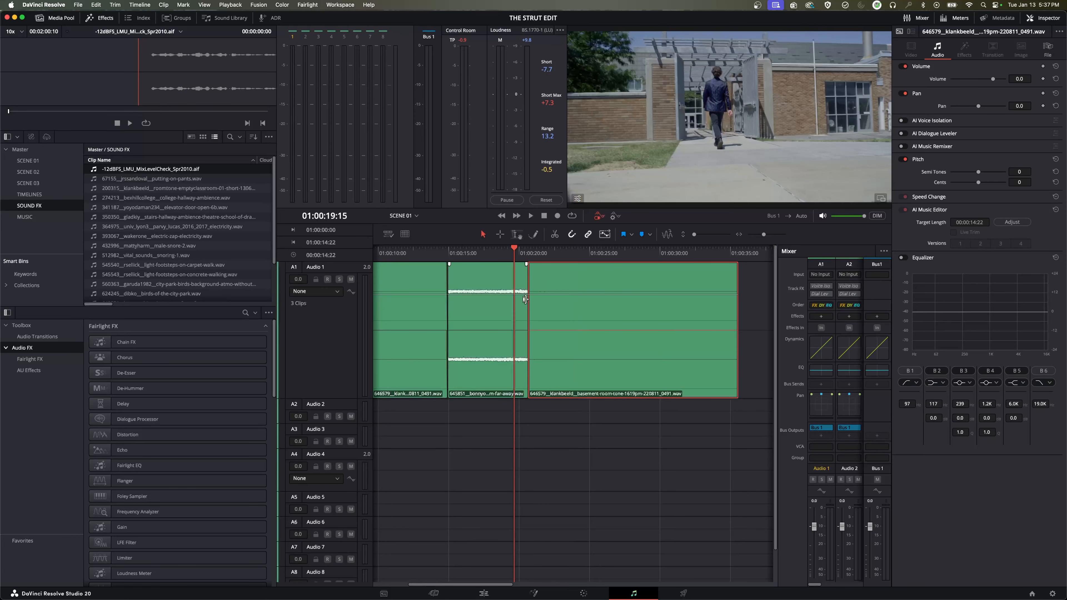
key("space")
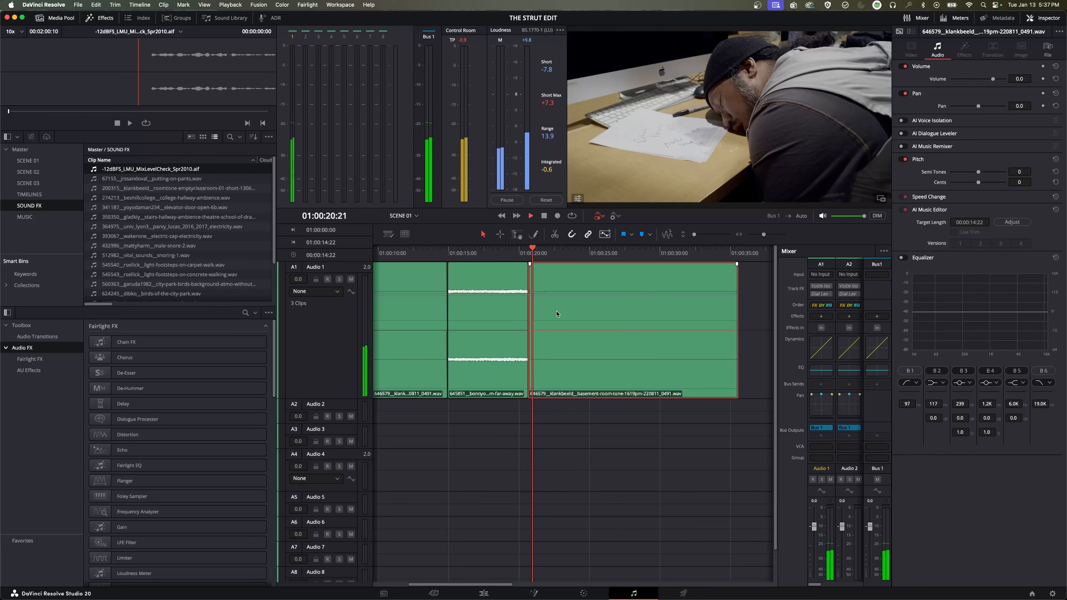
key("space")
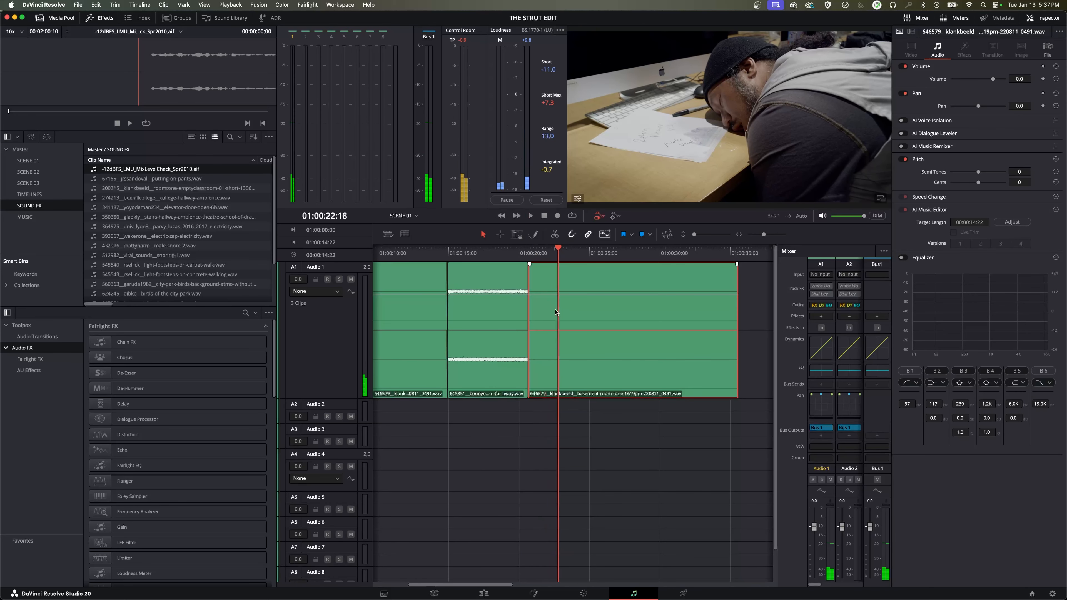
Raise the volume of the first room-tone clip on Audio 1 while playing the scene from its start
left_click(419, 254)
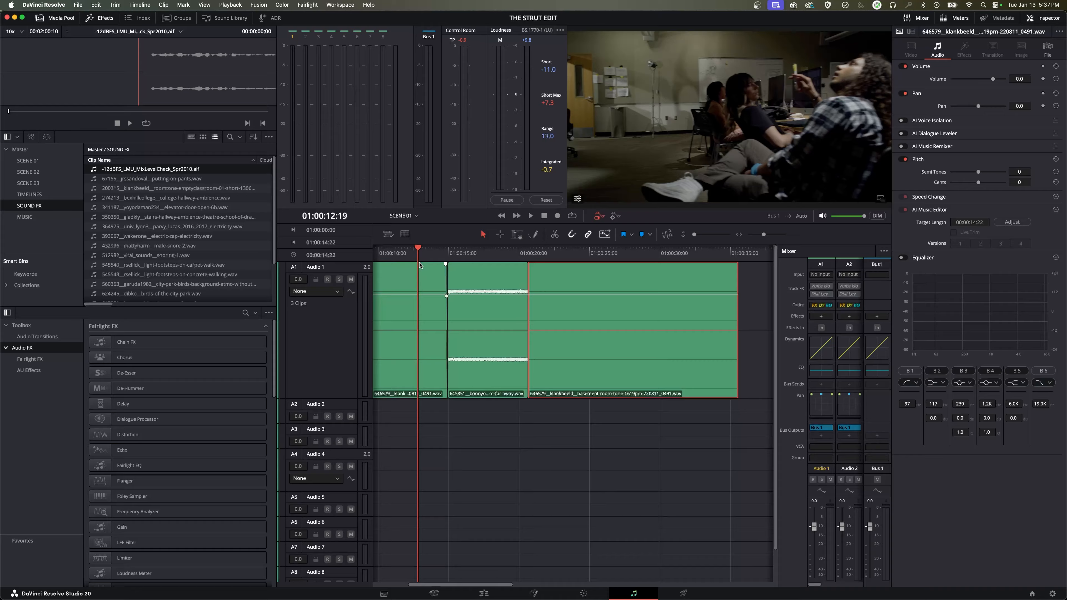
key("Home")
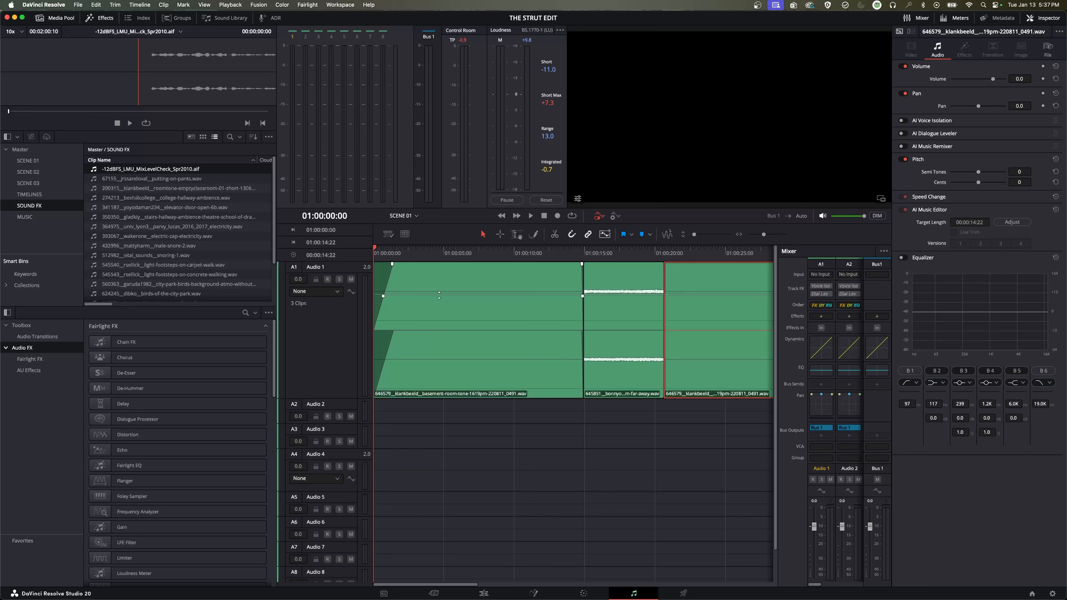
mouse_move(439, 294)
left_mouse_down()
mouse_move(444, 265)
mouse_move(446, 316)
mouse_move(446, 297)
left_mouse_up()
key("space")
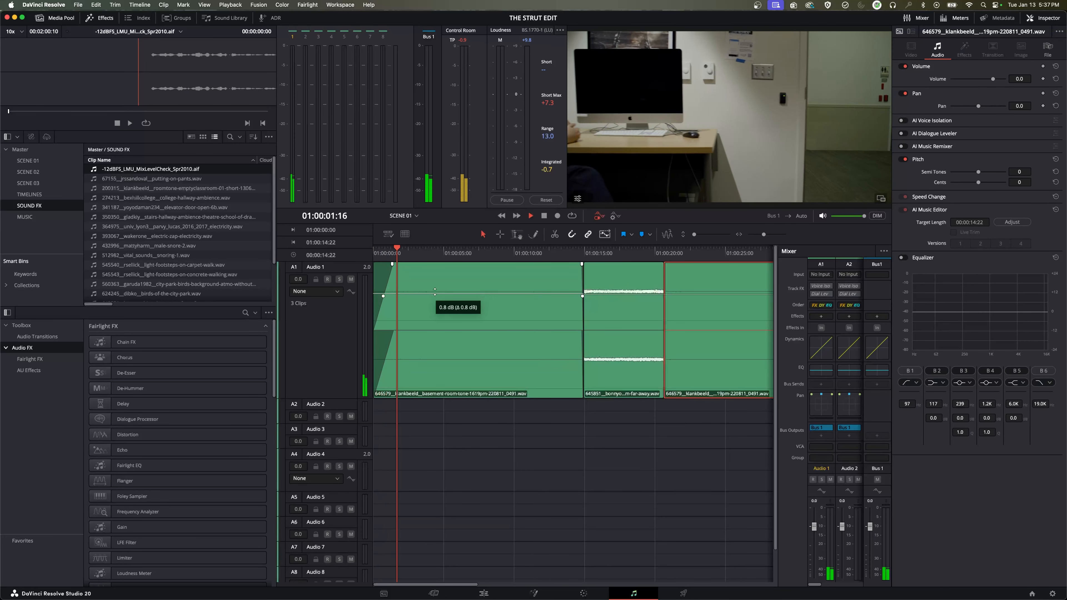
left_click_drag(434, 290, 435, 290)
key("space")
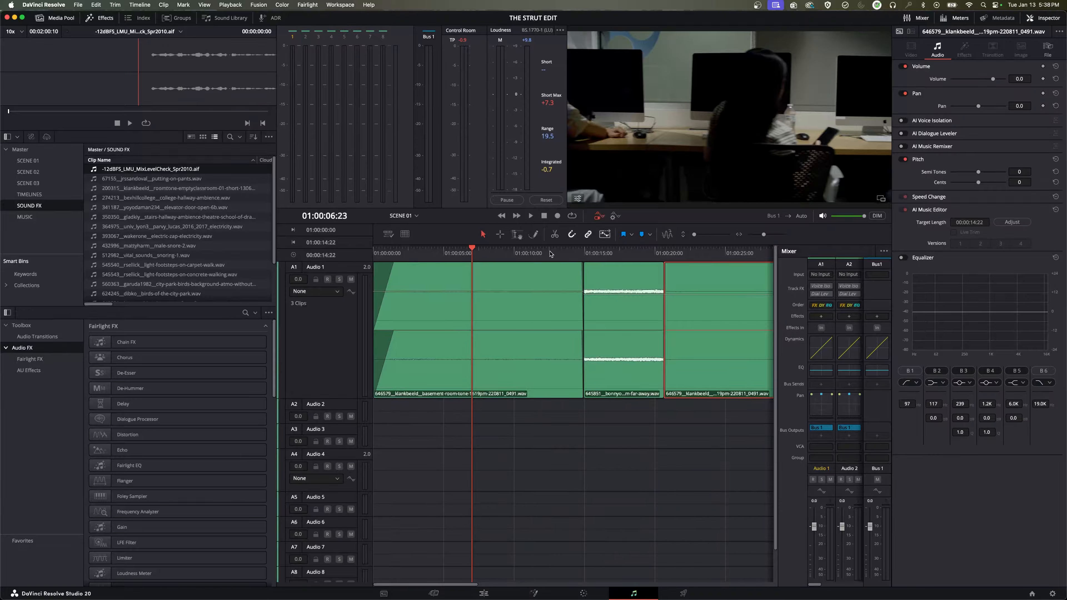
Lower the city-streets clip's volume while playing the transition from the indoor room tone to balance the two
left_click(573, 253)
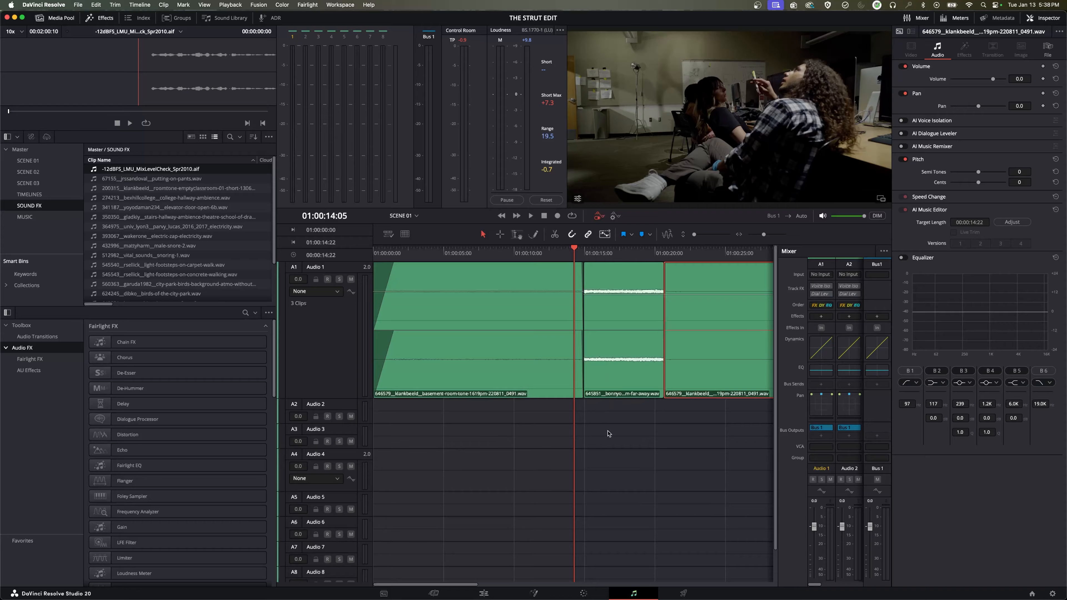
key("space")
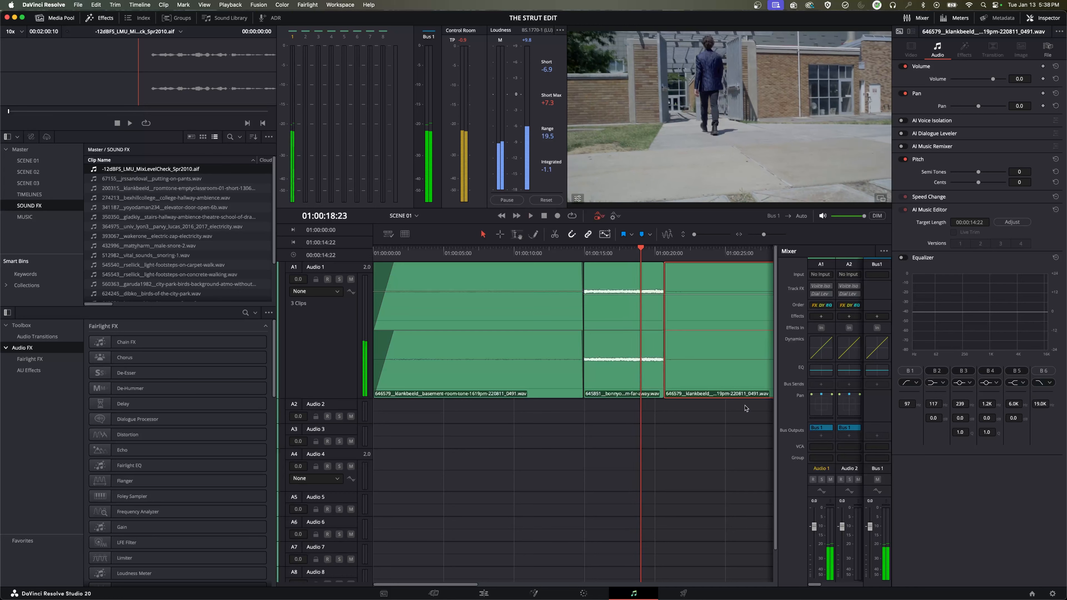
left_click(588, 296)
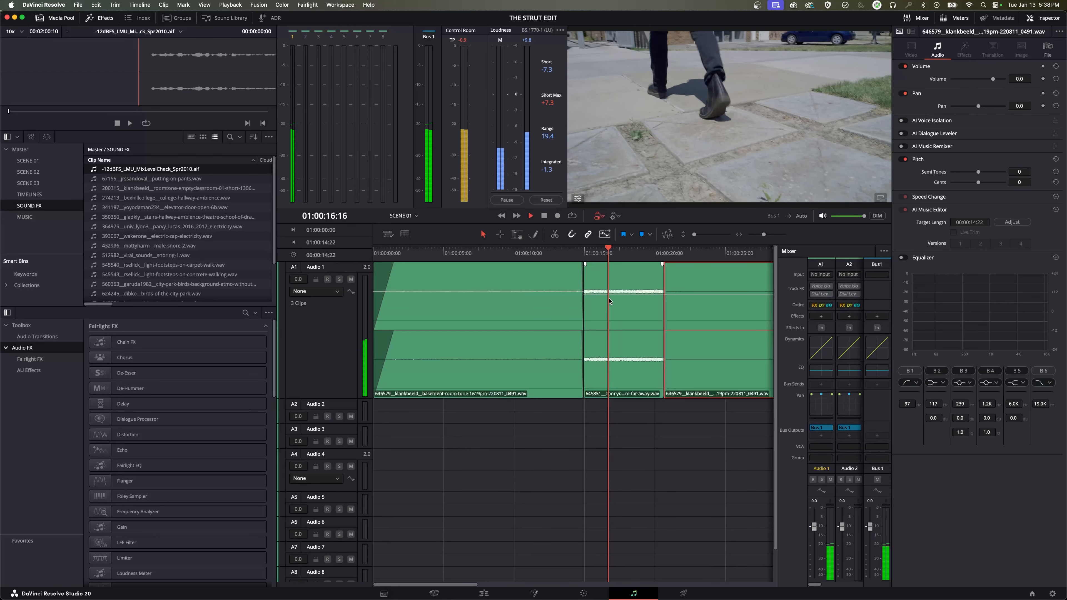
key("space")
left_click(584, 256)
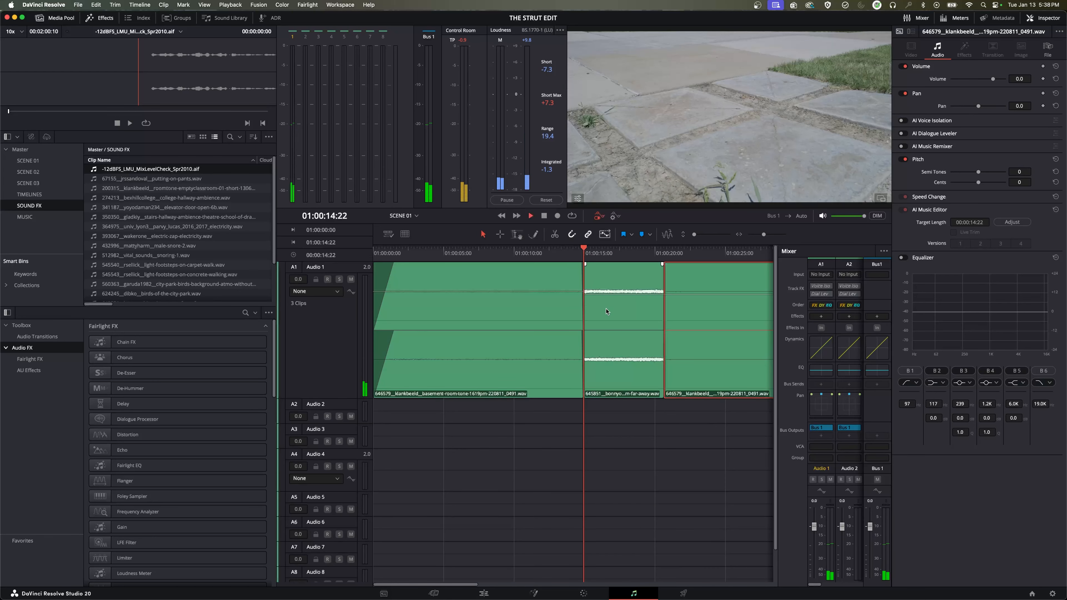
key("space")
left_click_drag(606, 297, 604, 300)
key("space")
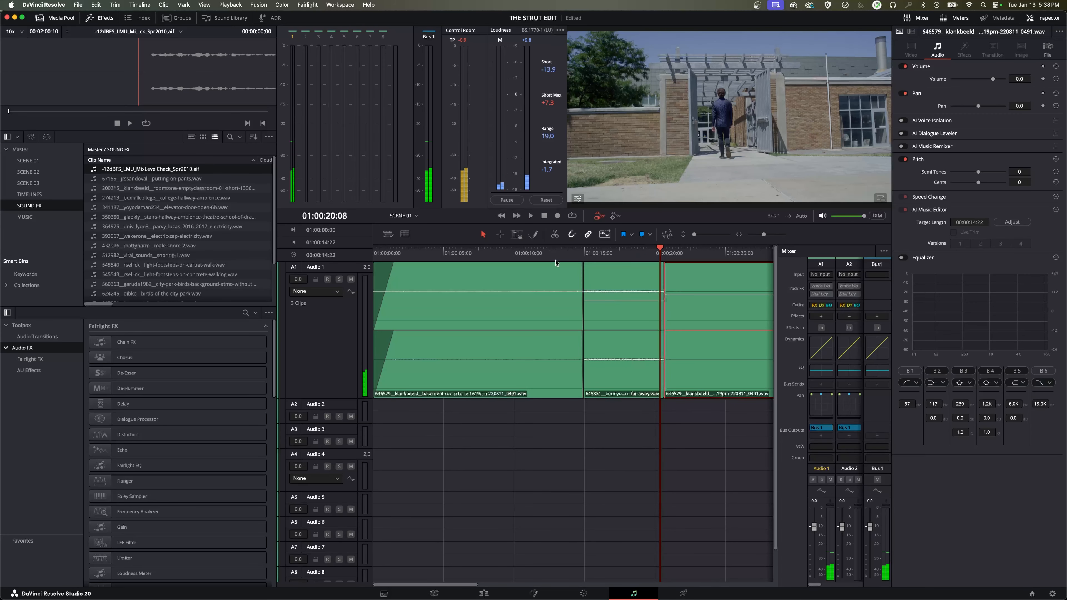
Reduce the height of the Audio 1 track to give the tracks below more room
left_click(432, 252)
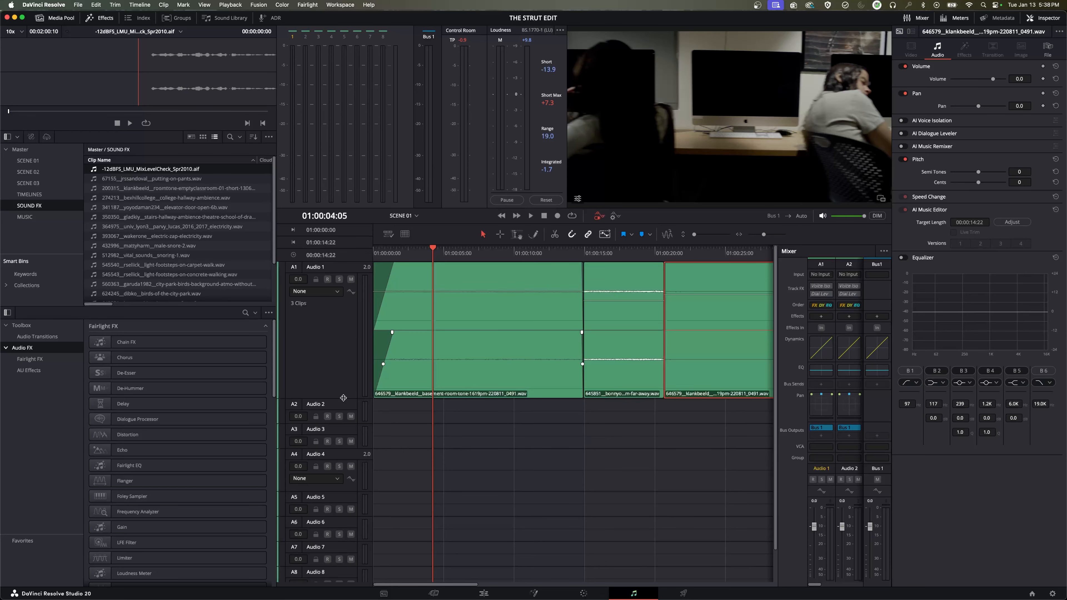
left_click_drag(343, 397, 344, 372)
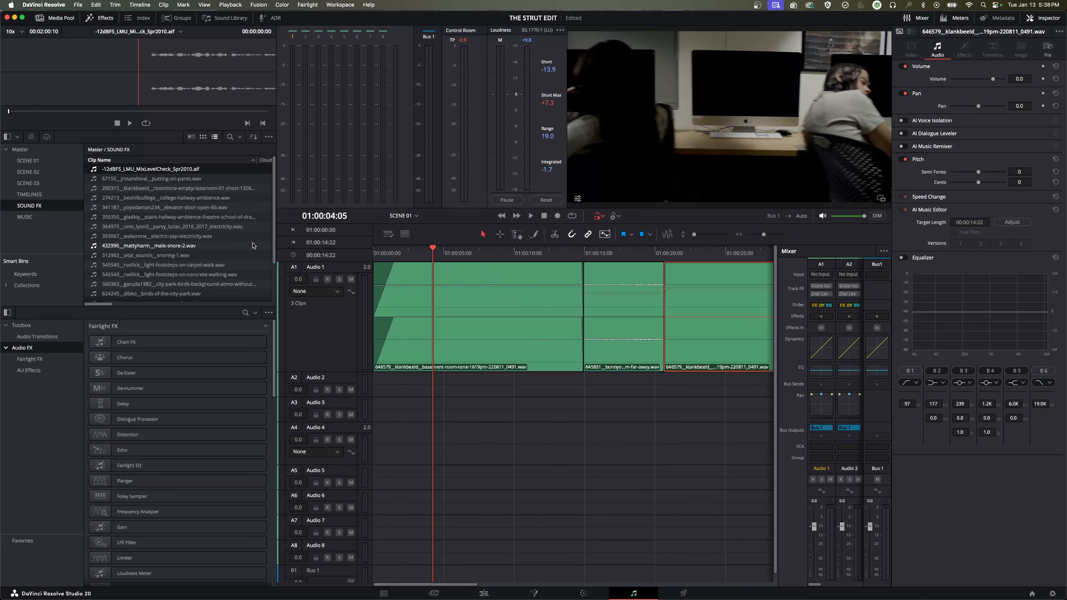
left_click_drag(276, 198, 275, 194)
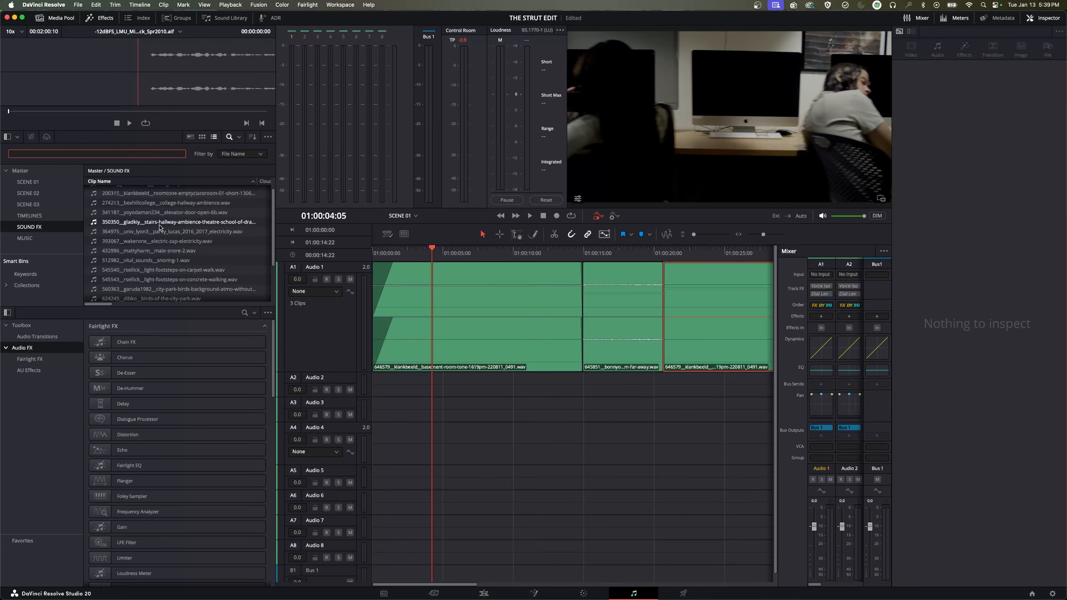
Audition the stairs-hallway ambience and the college-hallway ambience from the SOUND FX bin
left_click(163, 224)
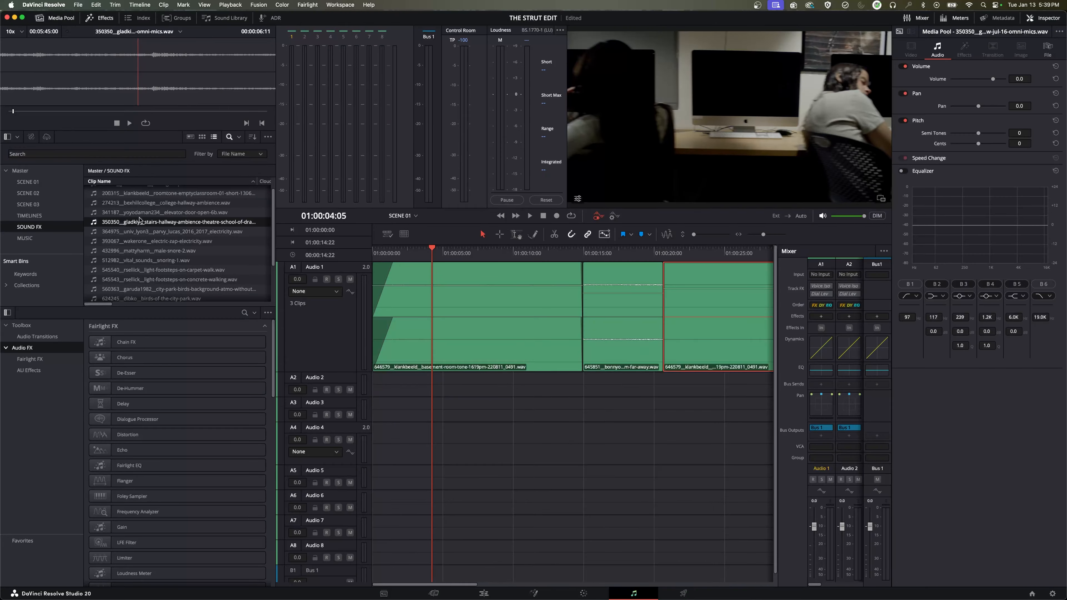
key("space")
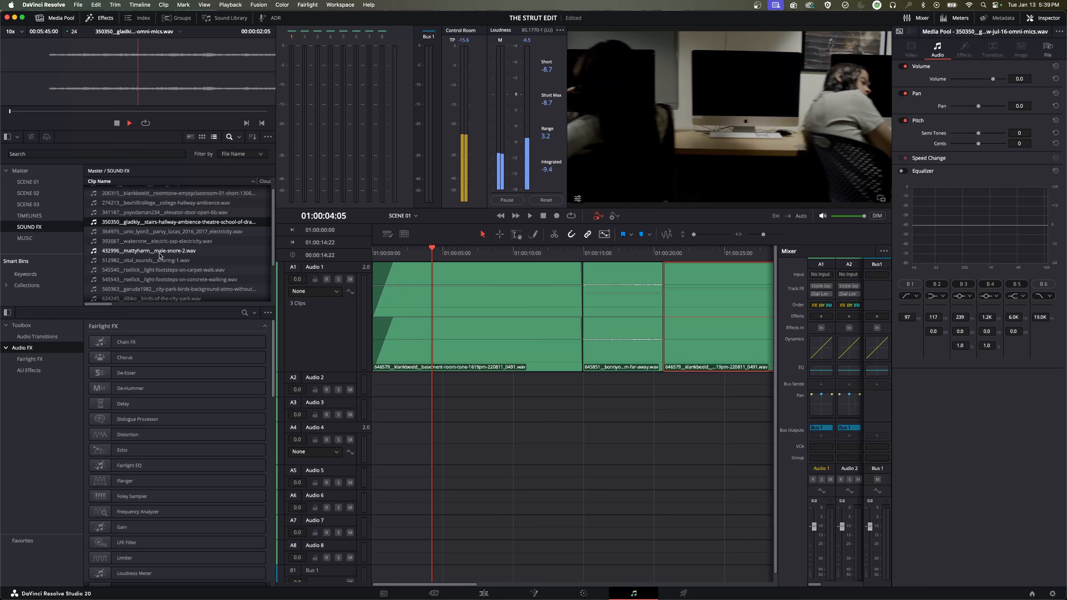
key("space")
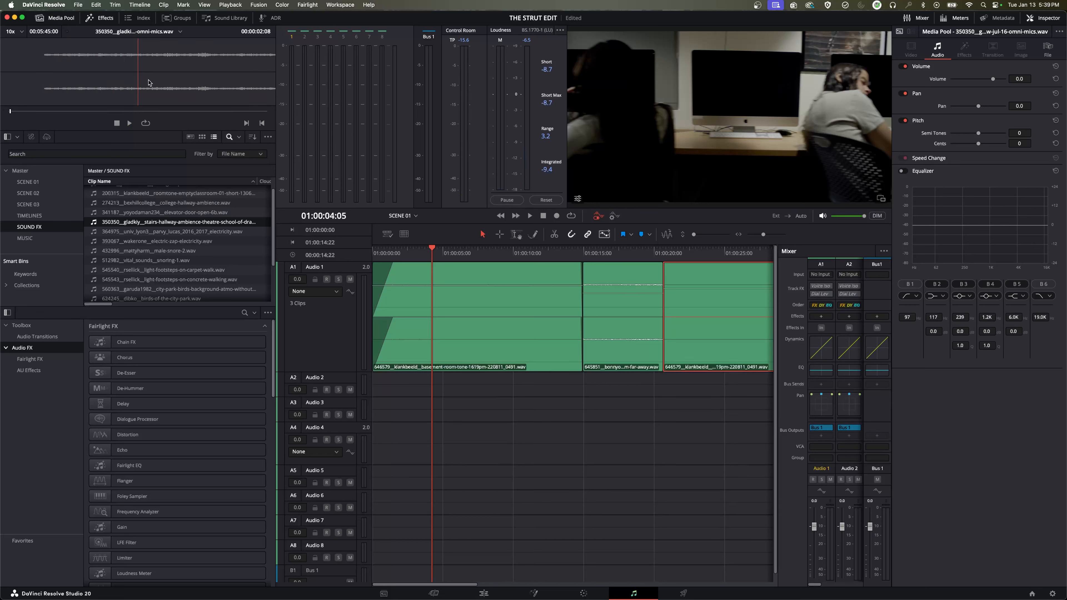
left_click(177, 205)
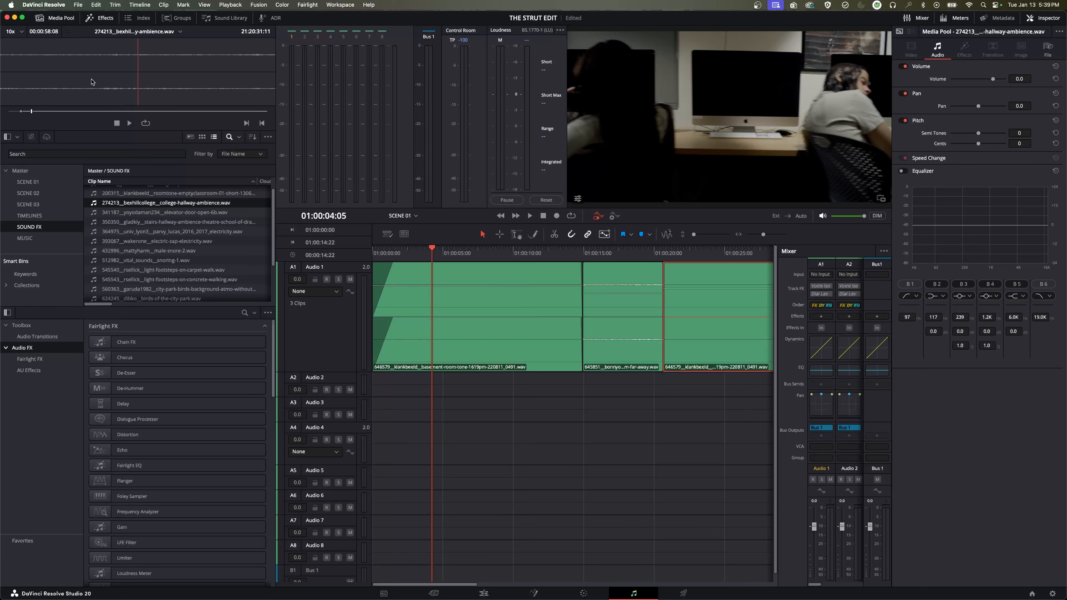
key("space")
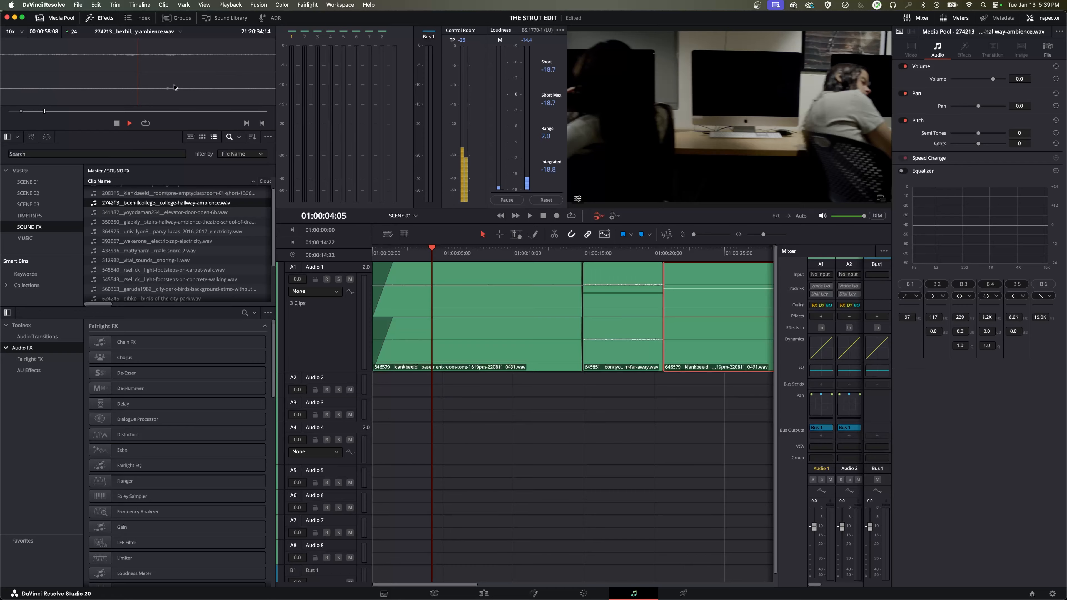
key("space")
key("Home")
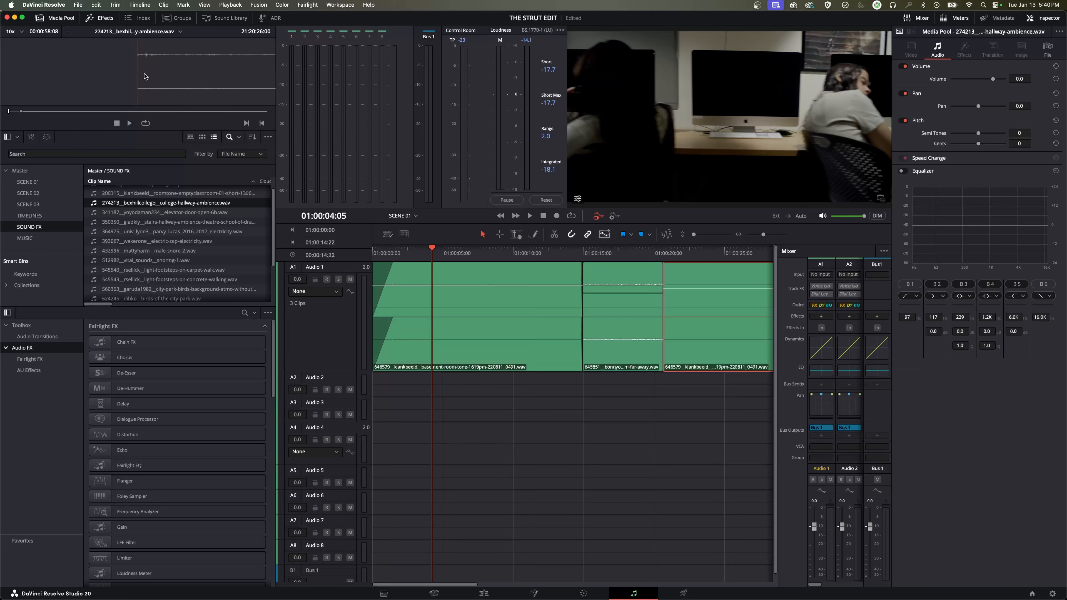
Clear the in and out points of the college-hallway ambience and place the full clip at the start of Audio 2
key("space")
key("alt+x")
left_click_drag(158, 72, 375, 393)
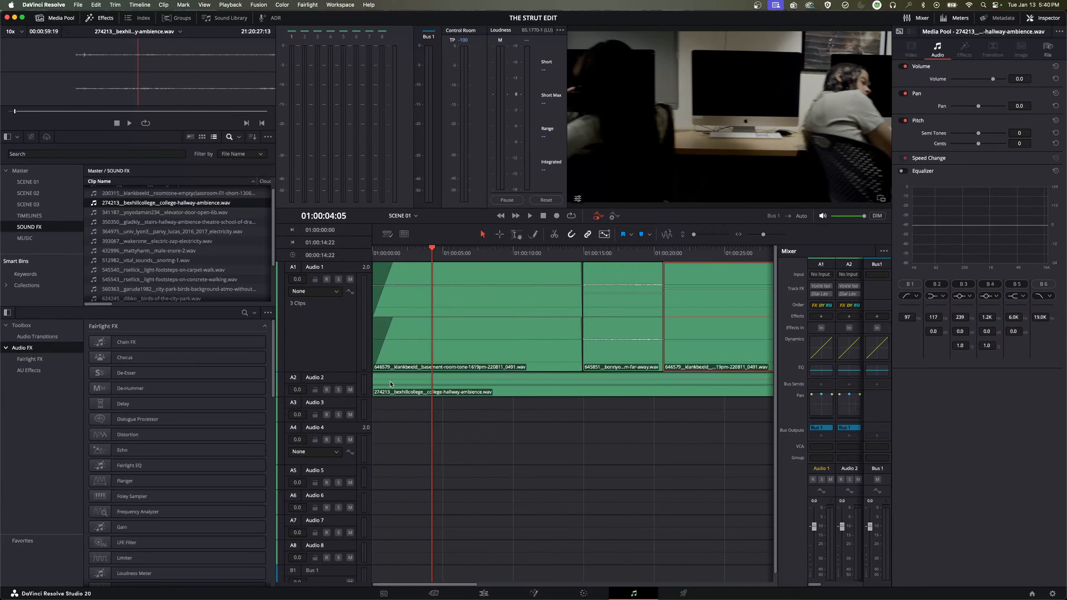
Play the scene from its start to hear the college-hallway ambience layered with the room tone
key("Home")
key("space")
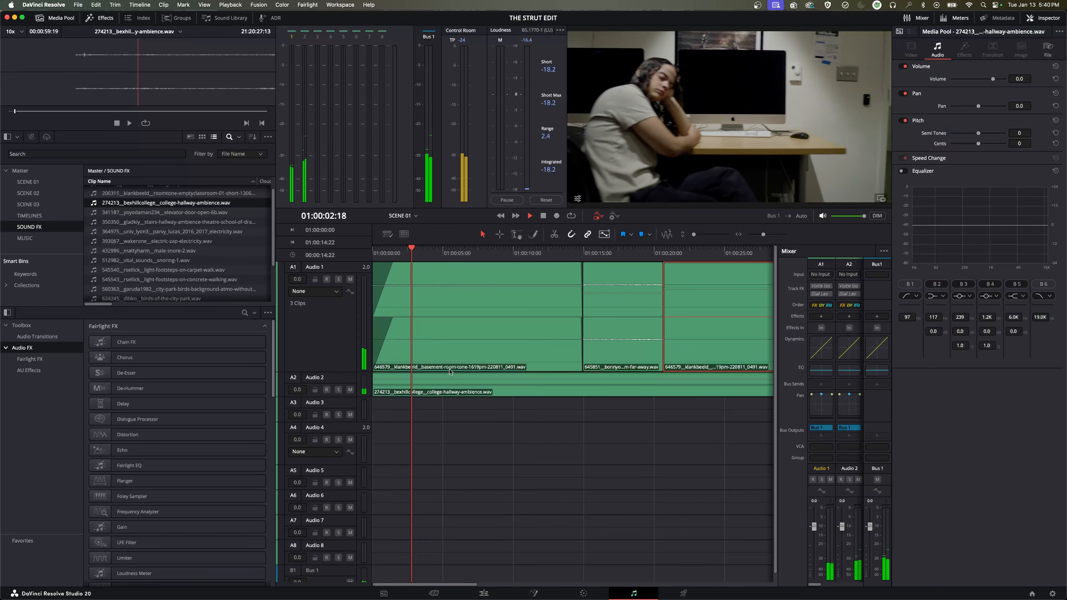
key("space")
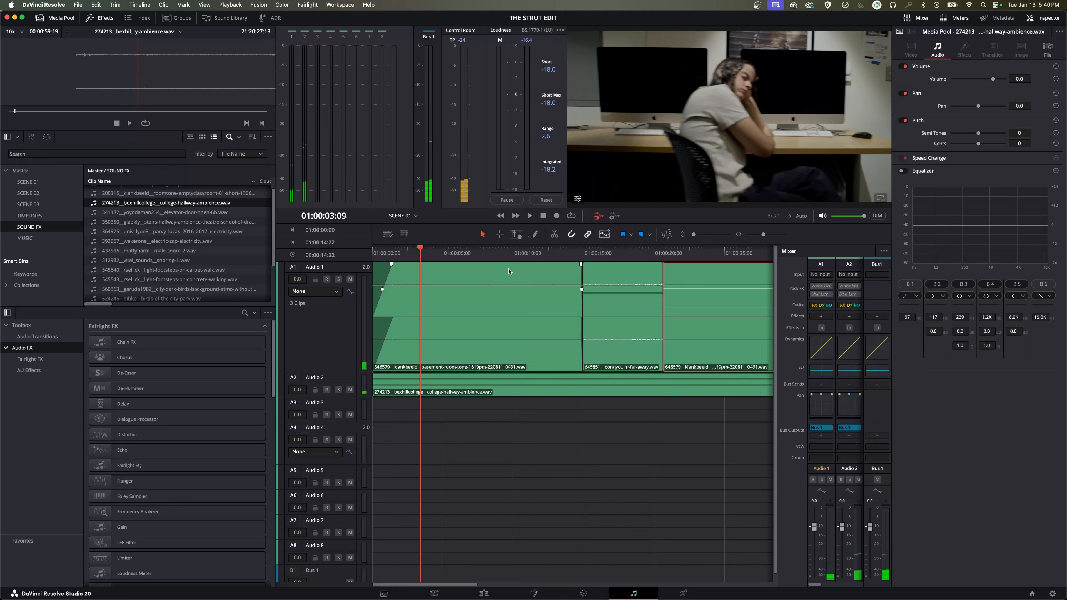
Check the cut from the classroom to the outdoor shot and park the playhead on it at 01:00:14:22
left_click_drag(508, 272, 568, 262)
left_click_drag(580, 265, 583, 265)
key("space")
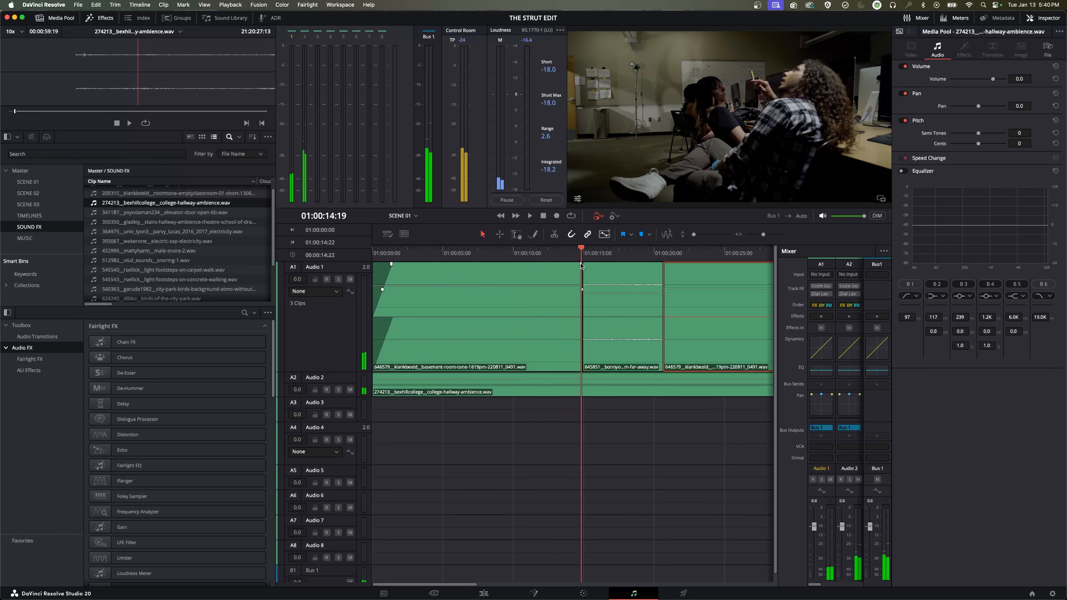
scroll(581, 373, "up", 5)
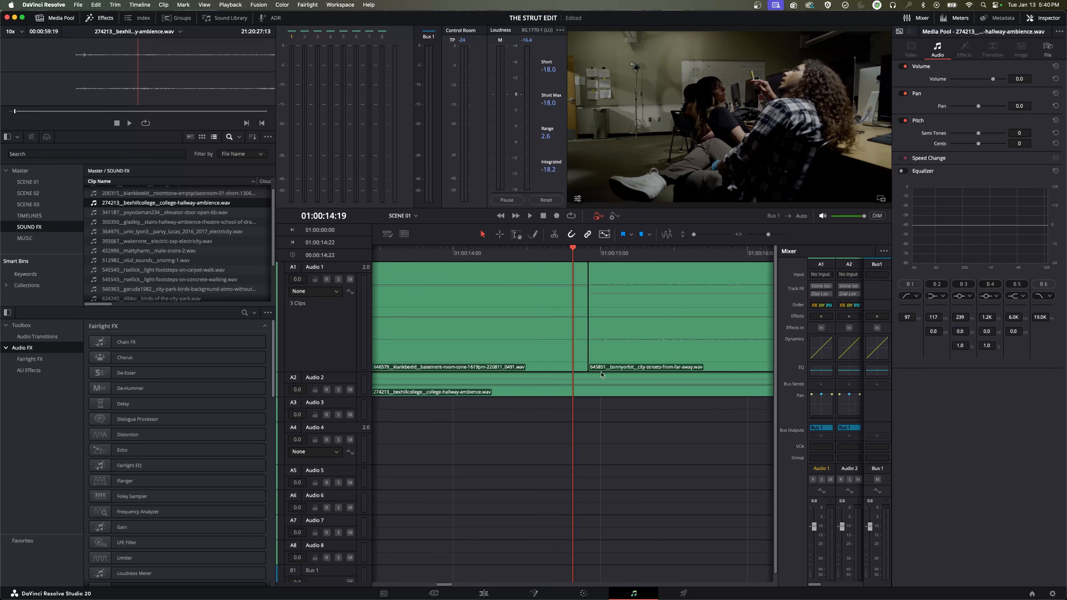
key("space")
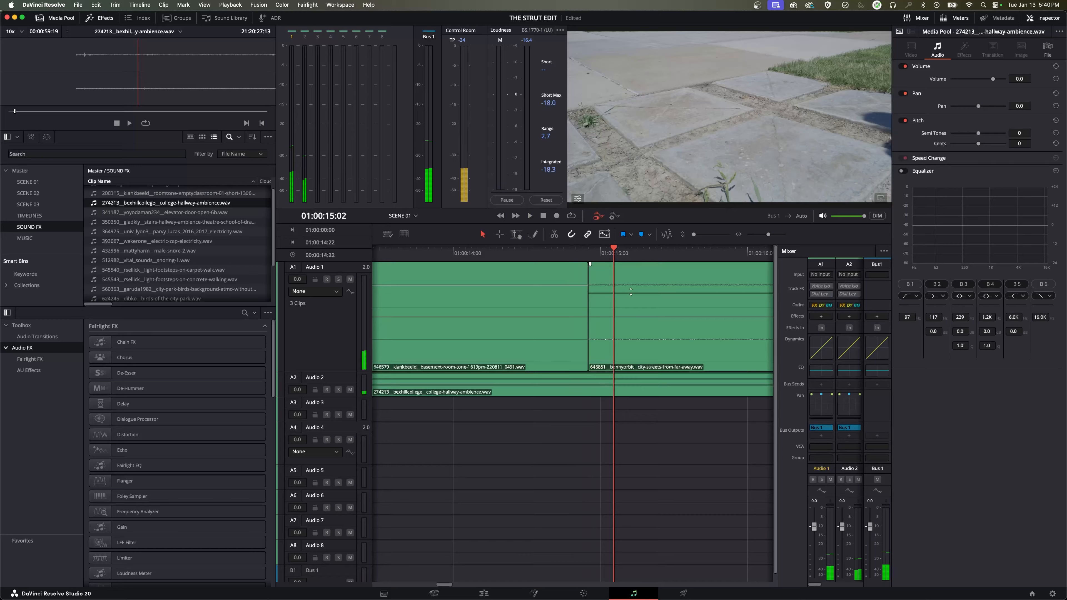
left_click(588, 253)
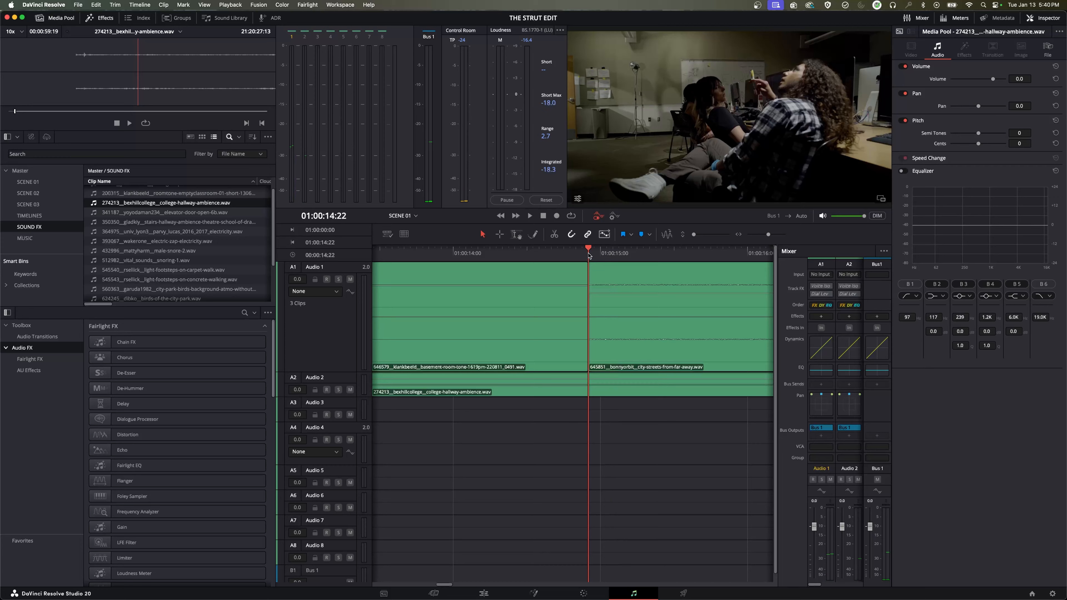
key("space")
left_click(589, 253)
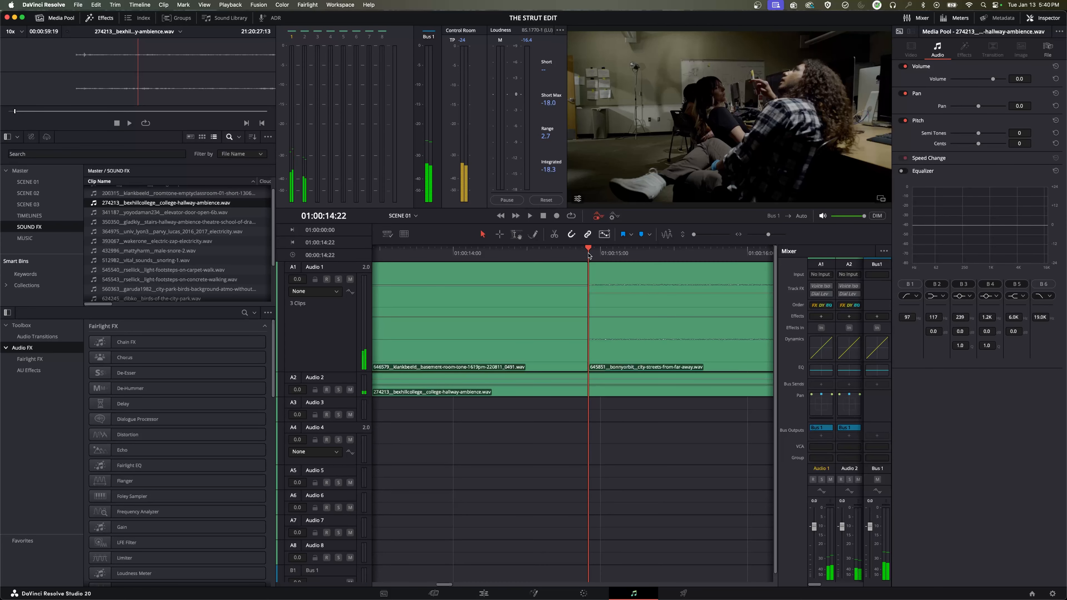
Split the college-hallway ambience on Audio 2 at 01:00:14:22 and delete the part after the cut
left_click(554, 242)
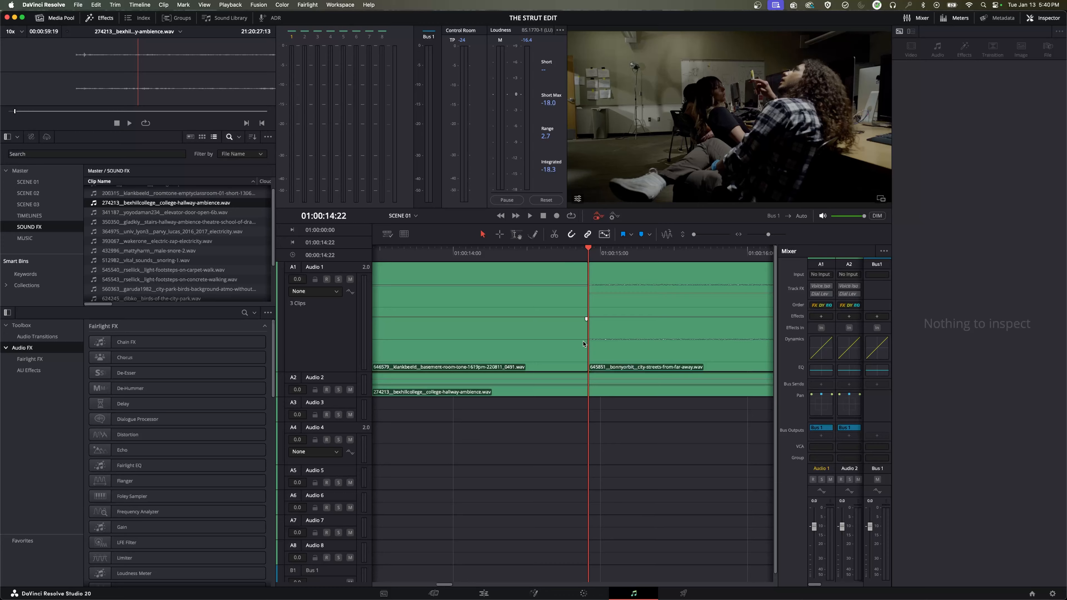
left_click(583, 392)
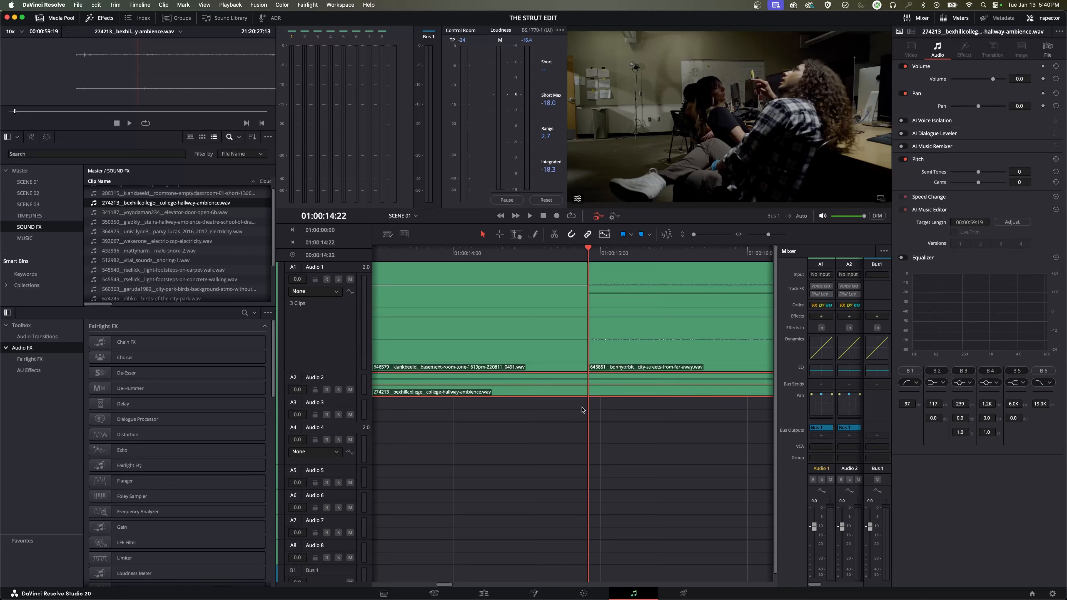
key("super+b")
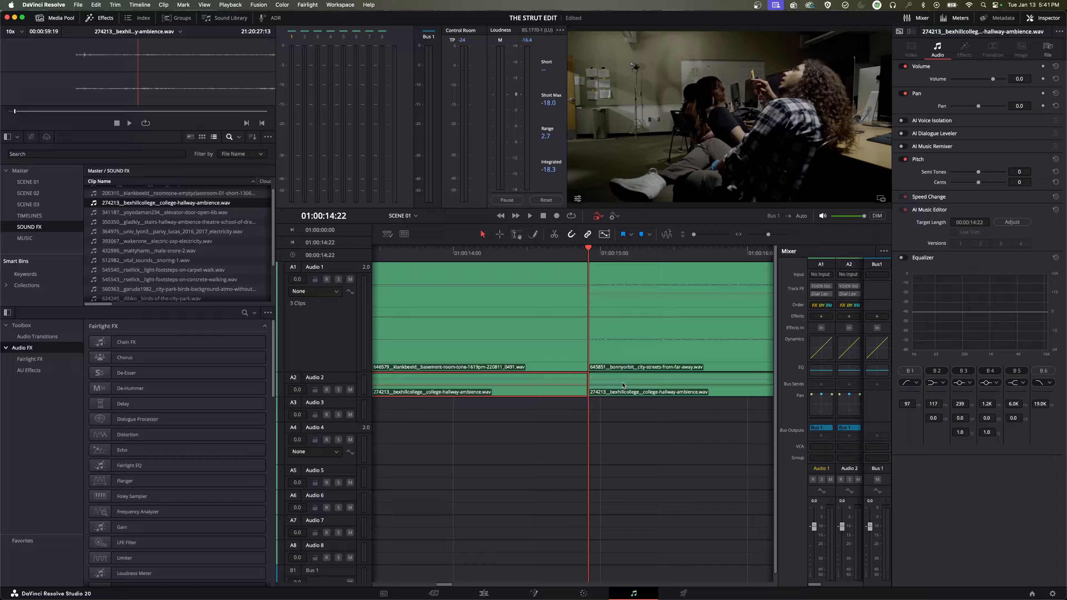
left_click(622, 383)
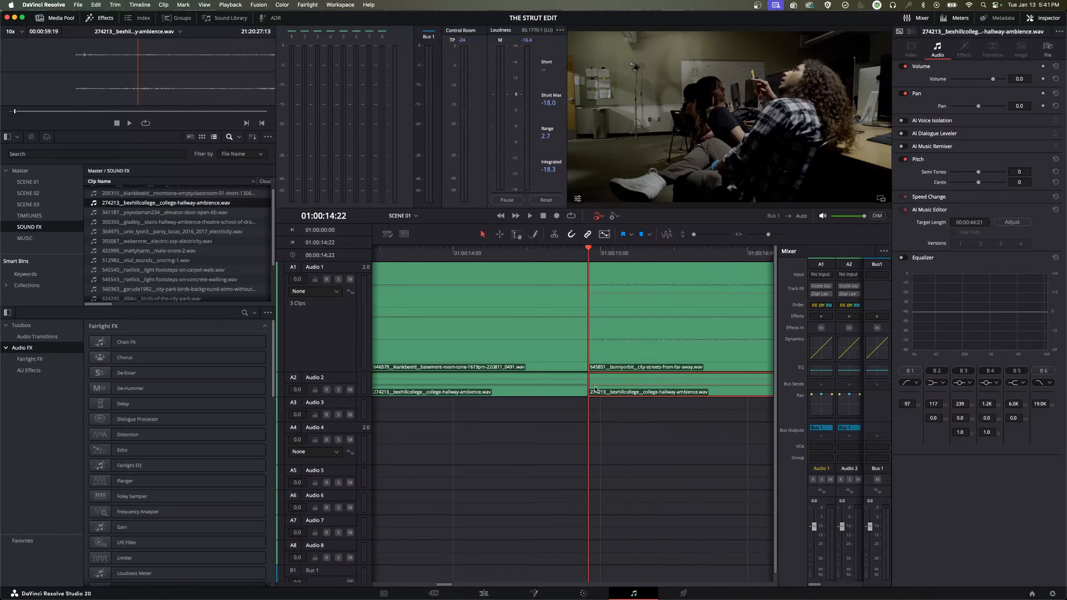
key("Delete")
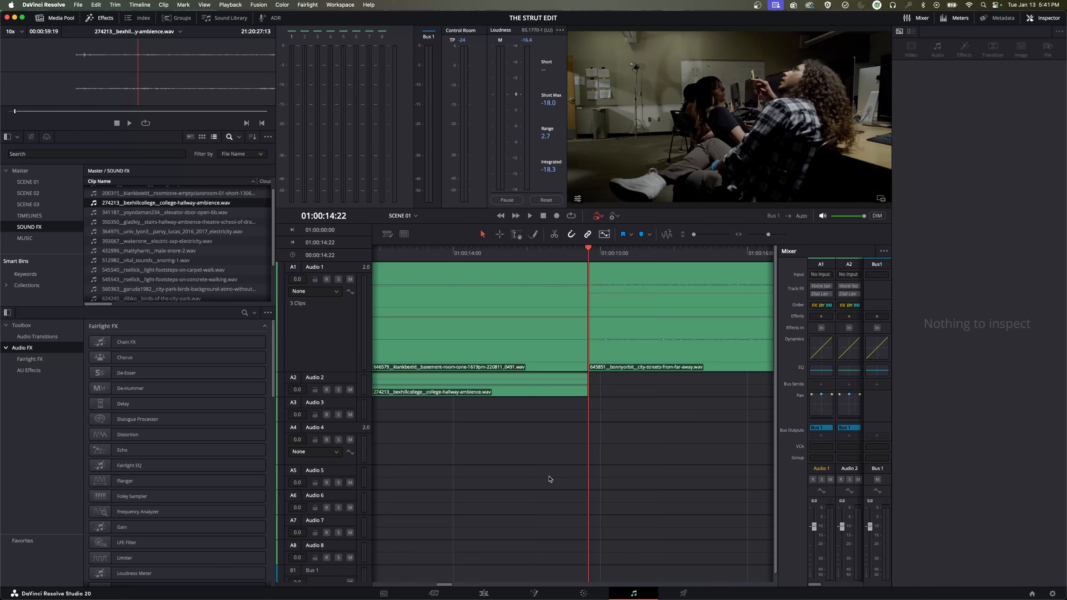
Make the Audio 2 track taller and give its hallway clip a fade-in of about 1.3 seconds, checking it by playback
left_click(501, 257)
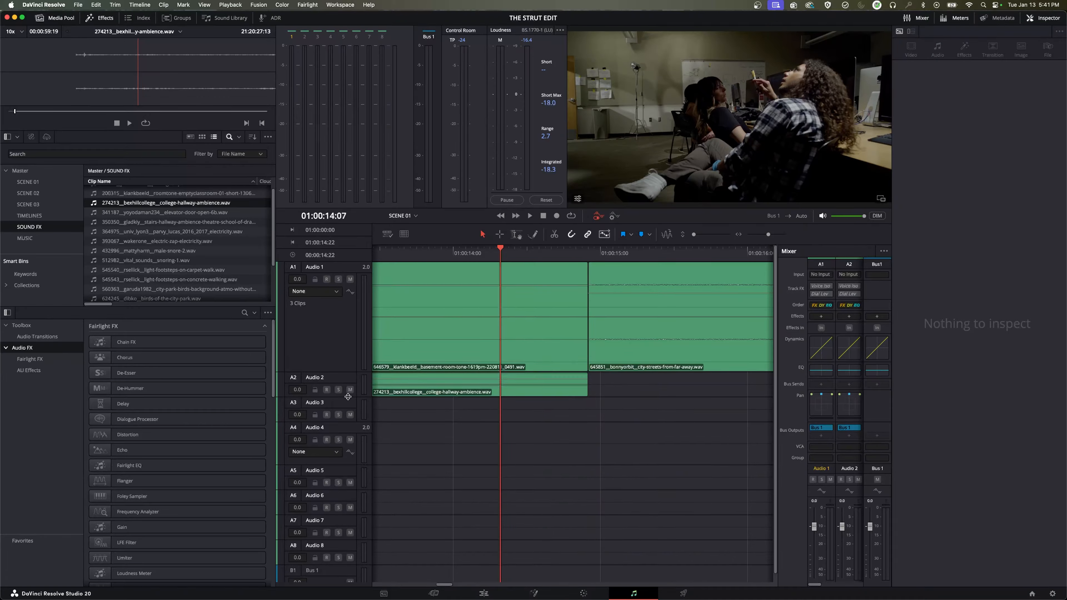
left_click_drag(348, 397, 352, 446)
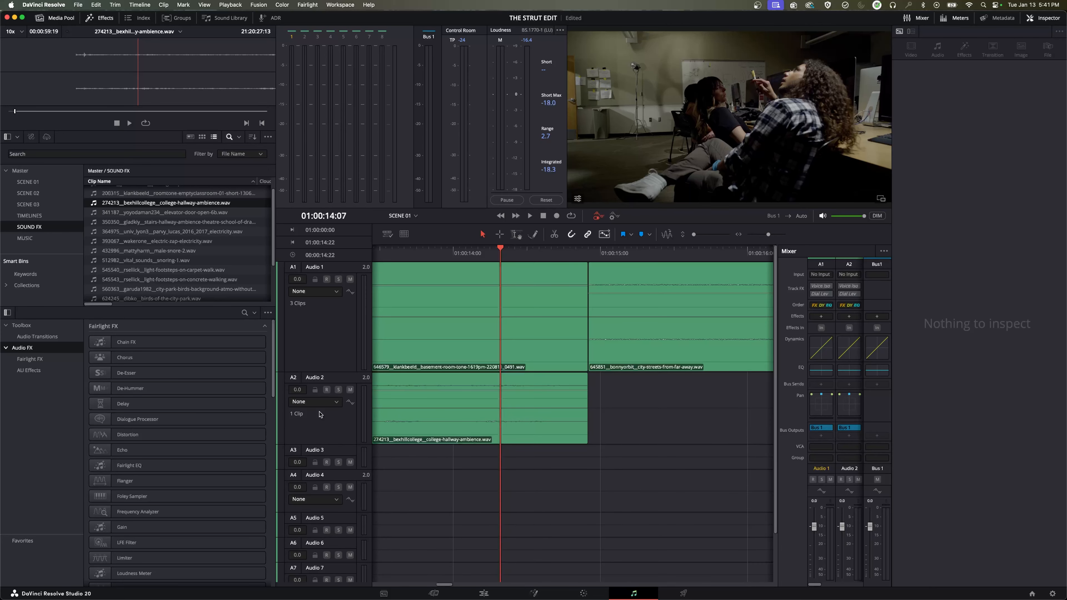
key("Home")
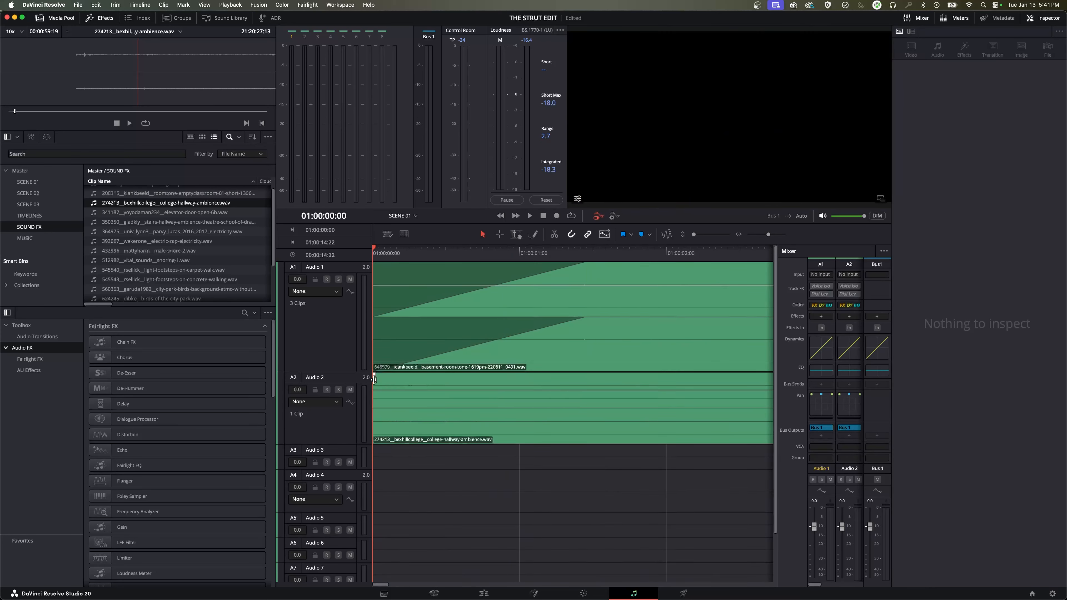
left_click_drag(375, 375, 568, 378)
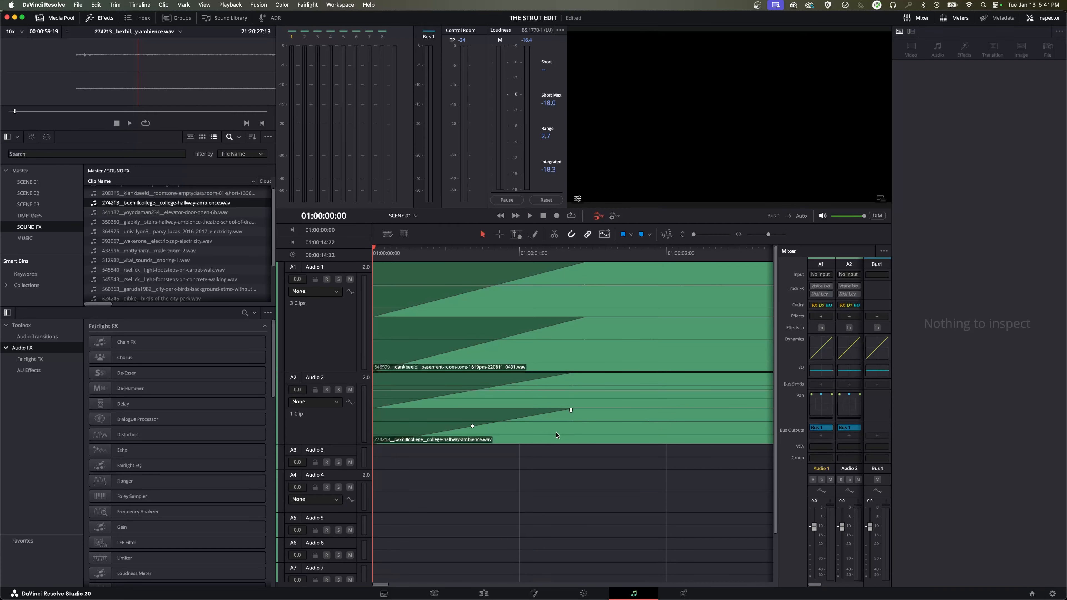
key("space")
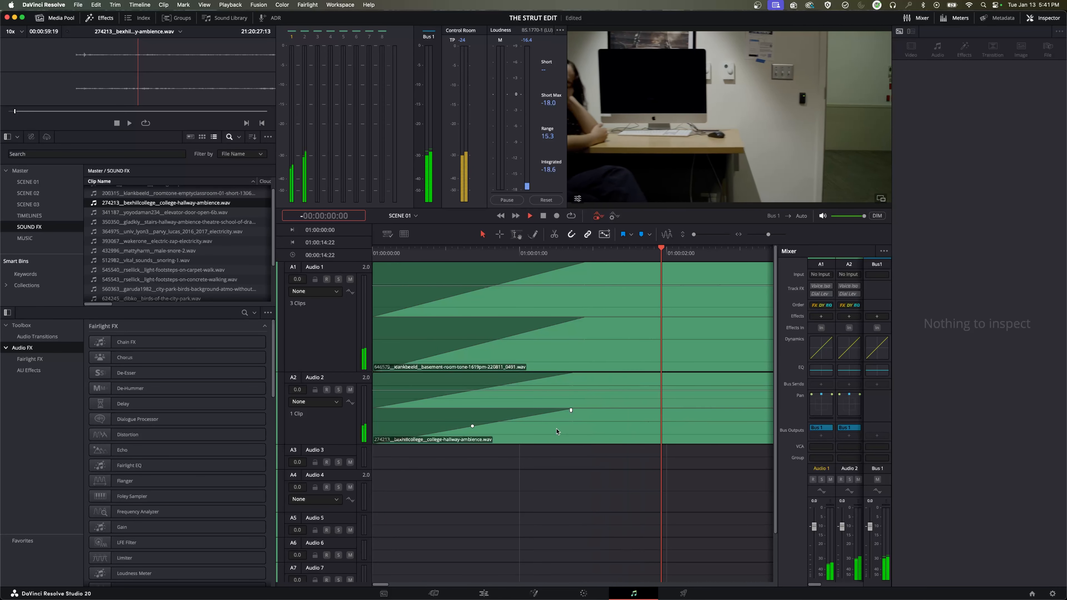
key("space")
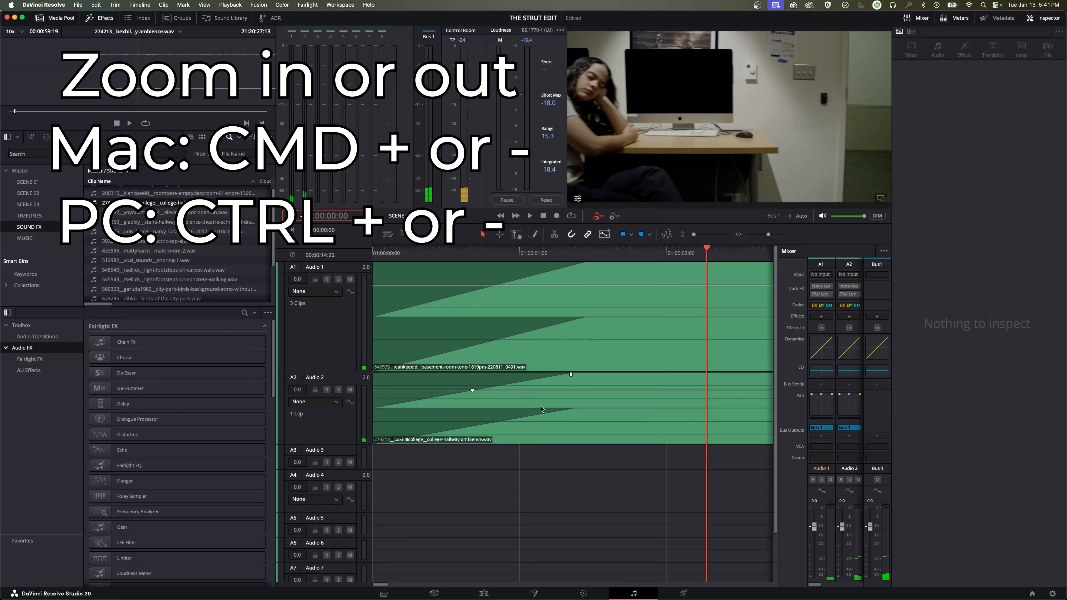
Zoom the timeline in and out around the playhead and fit the entire timeline in view
key("super+minus")
key("super+minus")
key("super+minus")
key("super+minus")
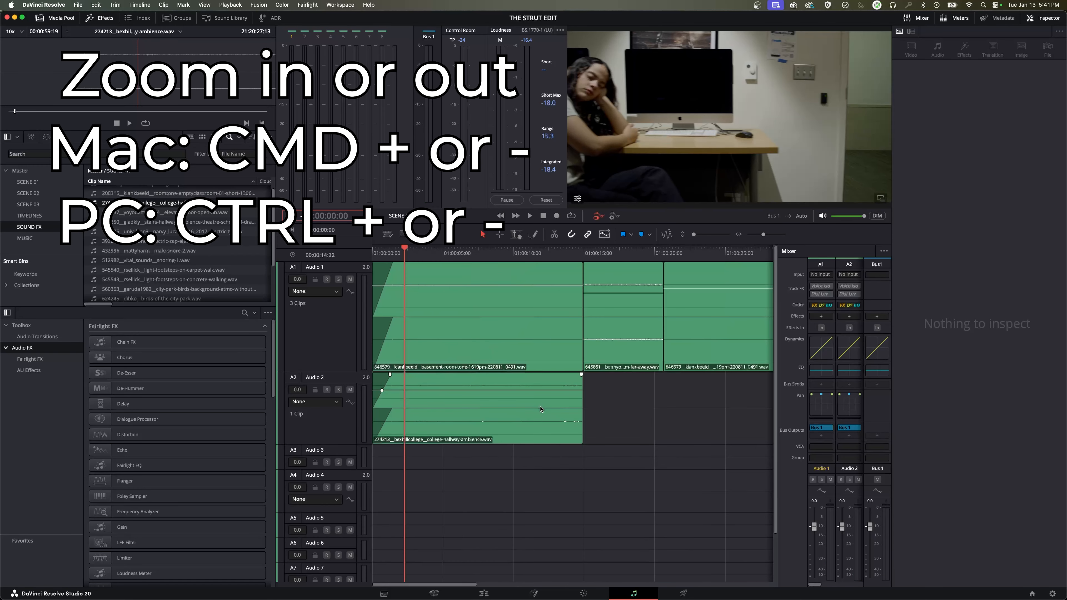
key("super+equal")
key("super+equal")
key("super+equal")
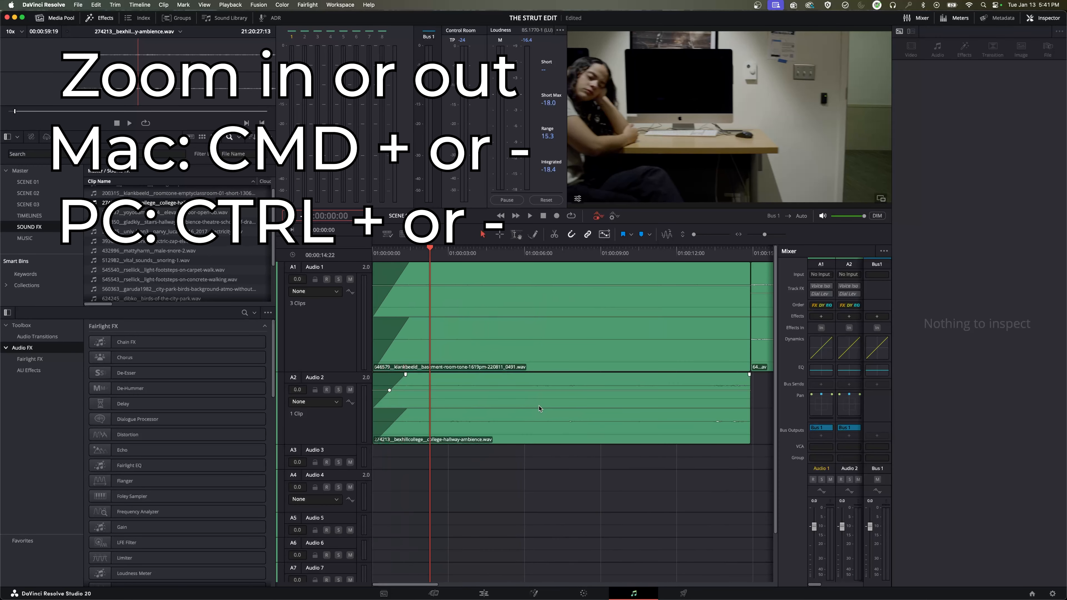
key("super+equal")
key("super+equal")
key("super+equal")
key("super+minus")
key("super+minus")
key("super+minus")
key("super+minus")
key("super+minus")
key("super+minus")
key("super+minus")
key("super+equal")
key("super+equal")
key("super+equal")
key("super+equal")
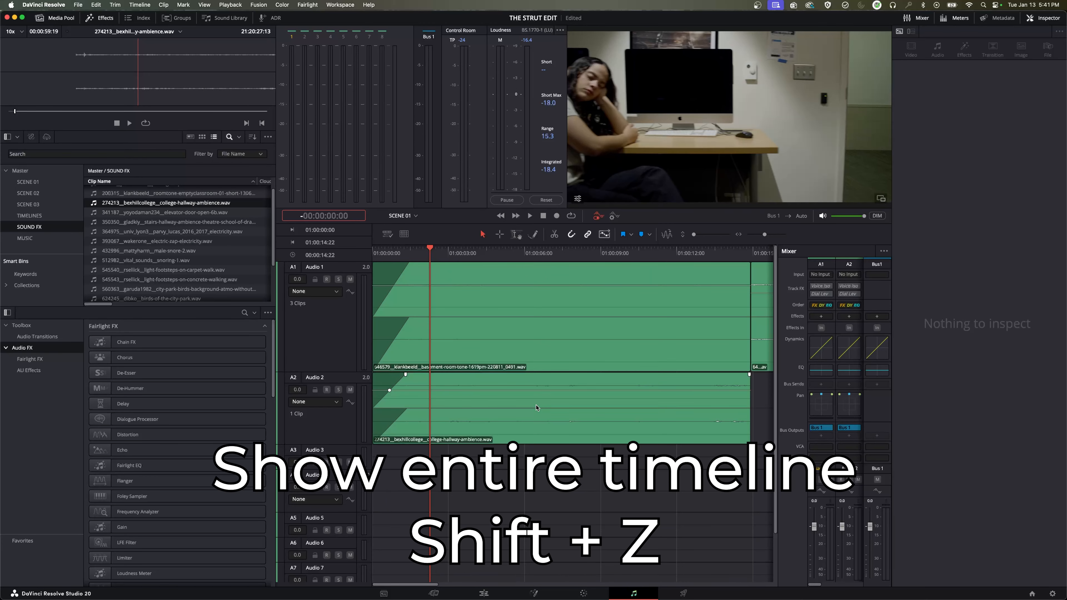
key("shift+z")
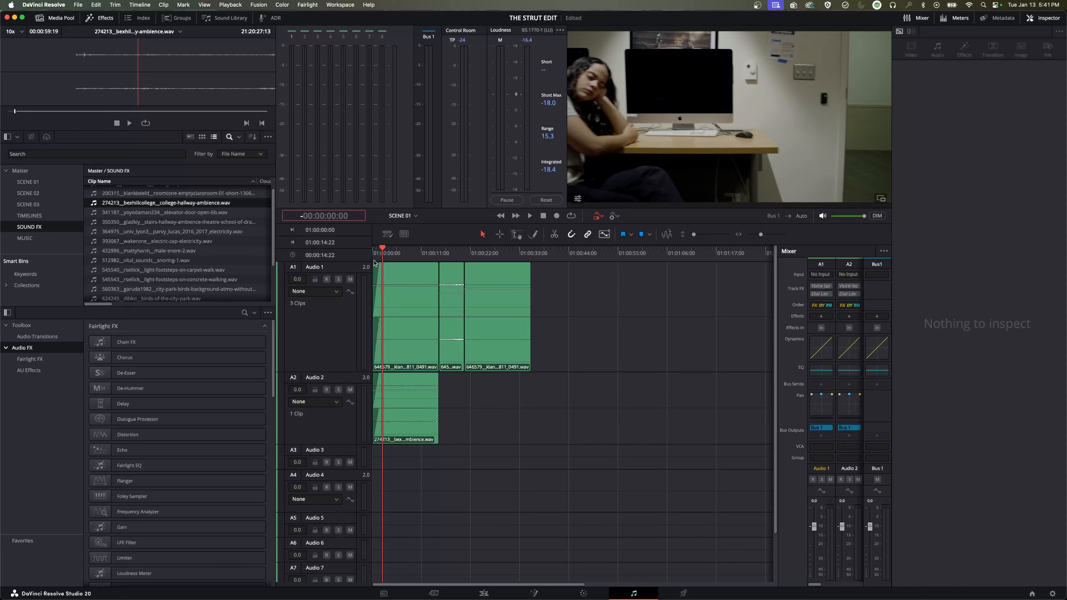
Lower the hallway ambience's clip level to about -4.8 dB while playing the scene from its start, and save the project
key("Home")
key("space")
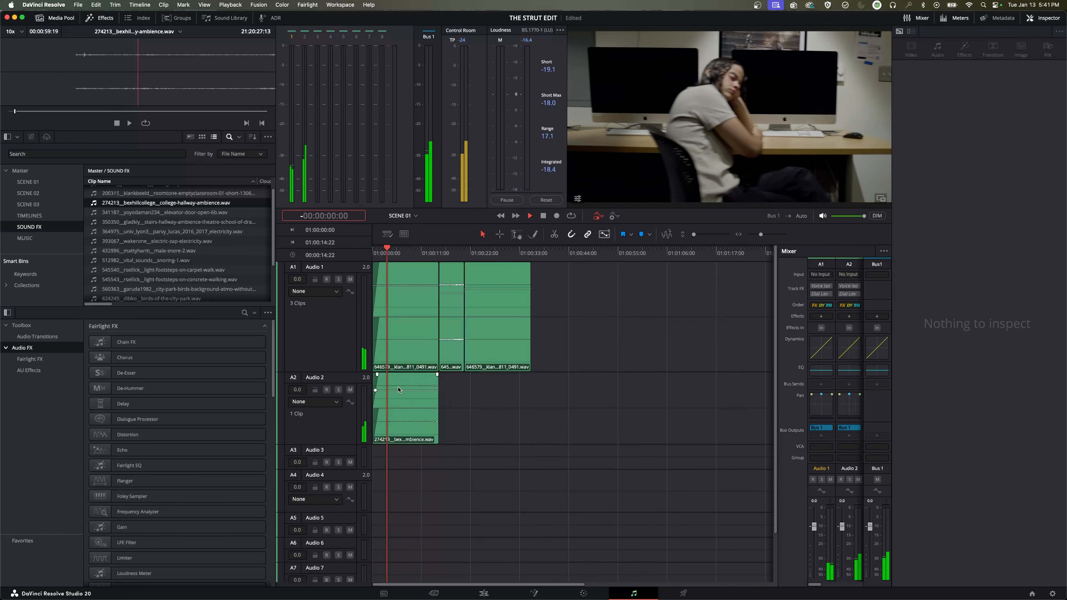
mouse_move(398, 389)
left_mouse_down()
mouse_move(400, 380)
mouse_move(398, 391)
left_mouse_up()
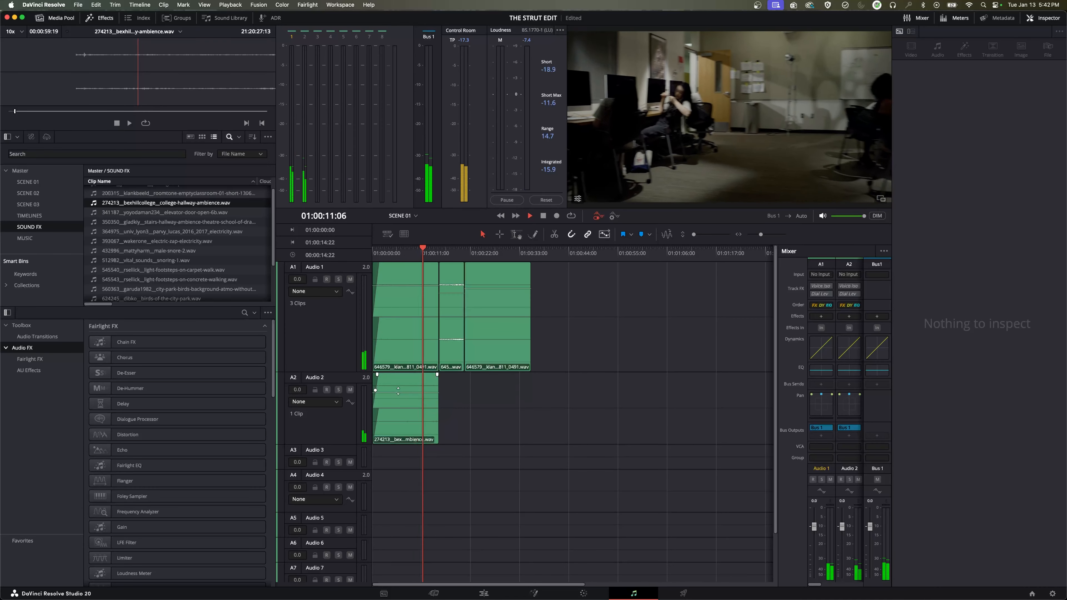
key("space")
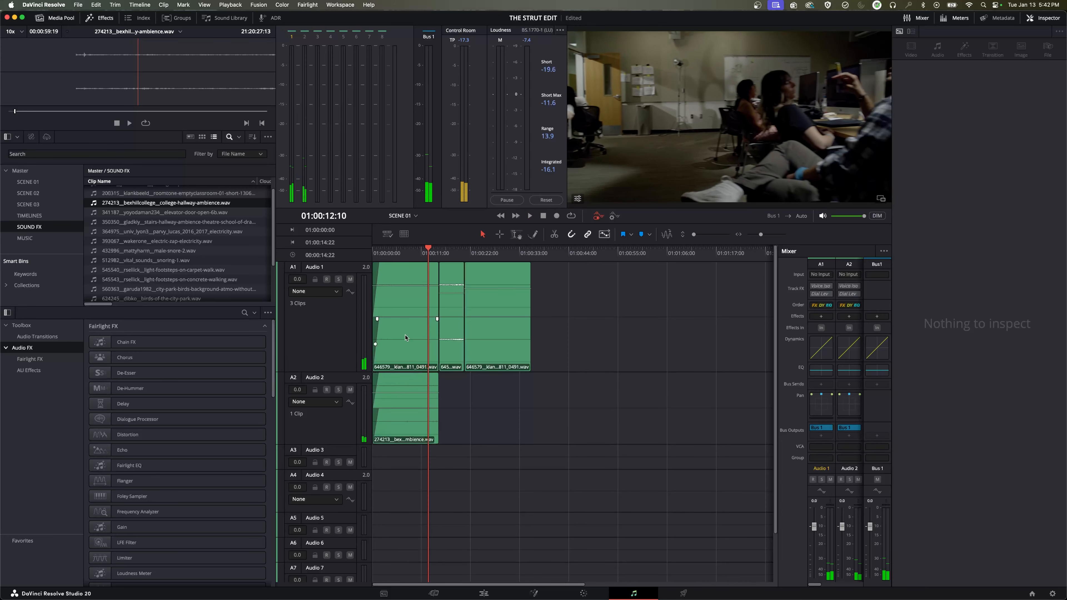
key("super+s")
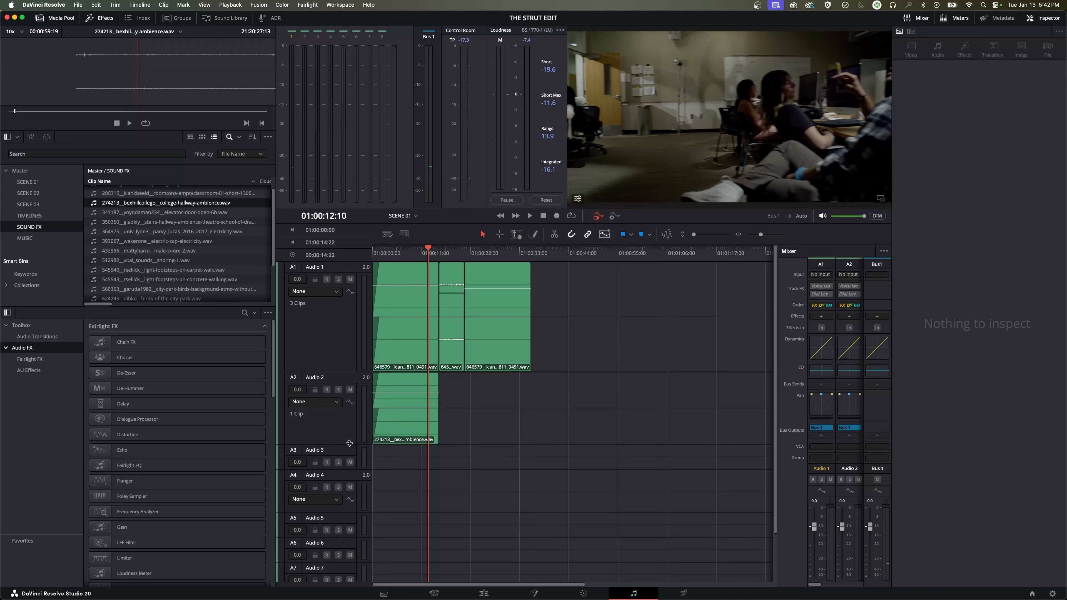
Increase the height of the Audio 2 track a little further and clear the track selection
left_click(348, 443)
left_click_drag(344, 444, 369, 459)
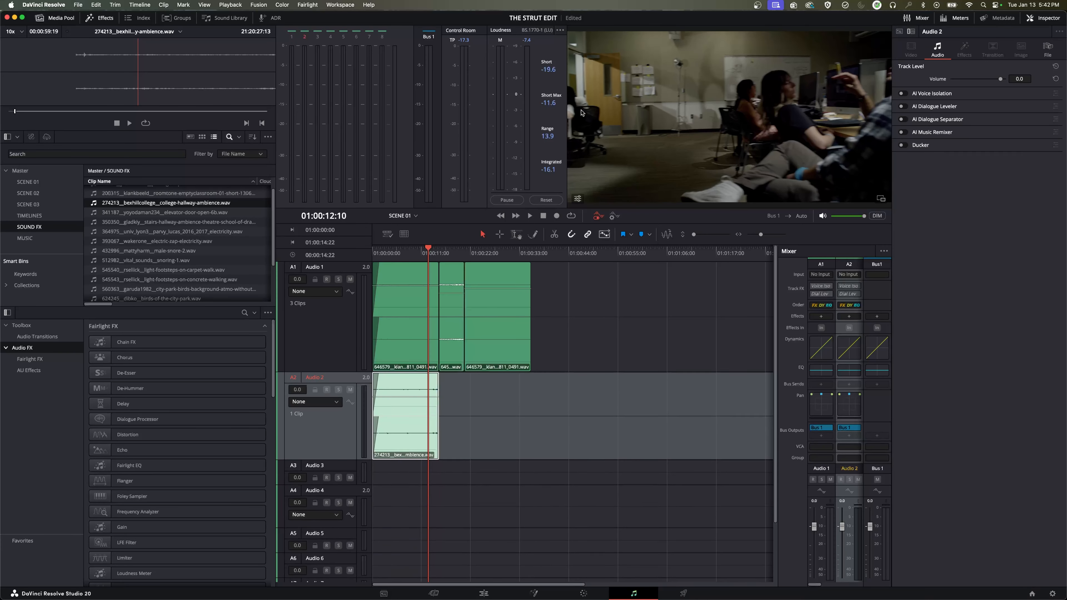
left_click(496, 415)
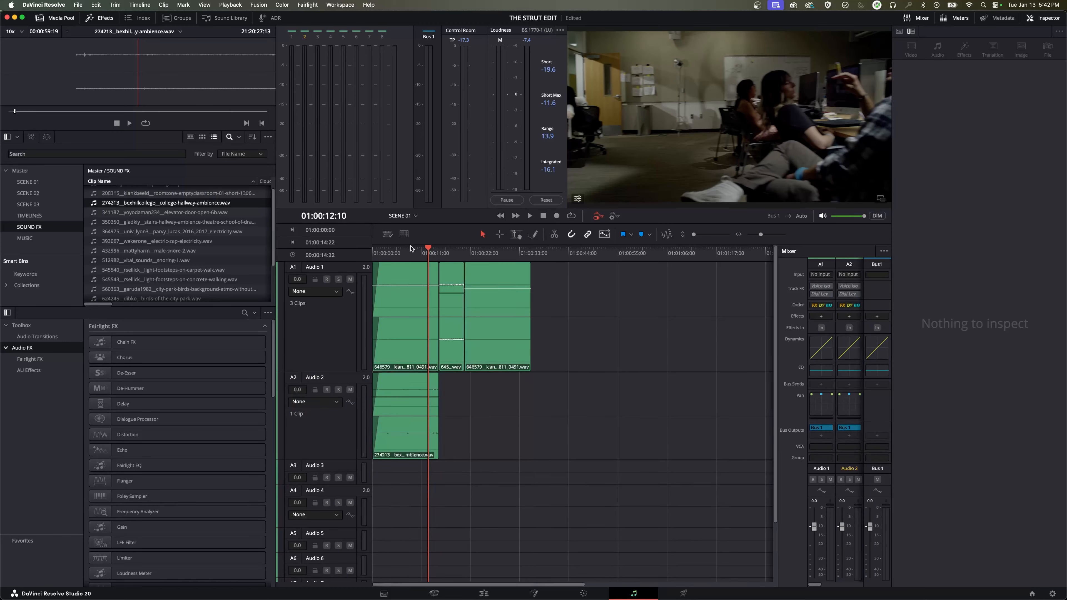
Search the audio effects for "pass" and apply AULowpass to the college-hallway ambience on Audio 2
scroll(427, 249, "up", 5)
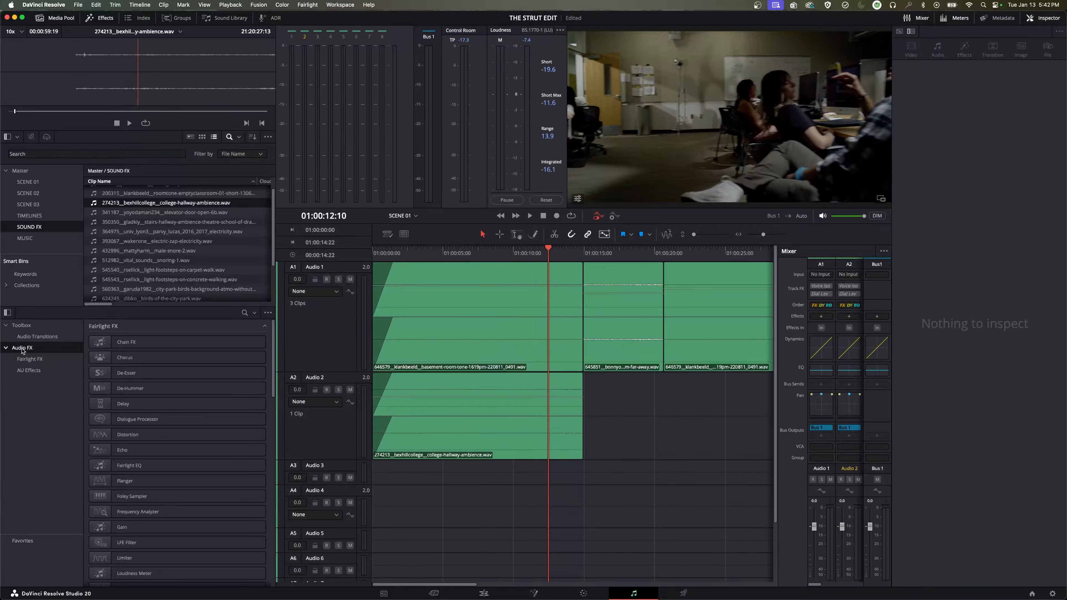
key("super+f")
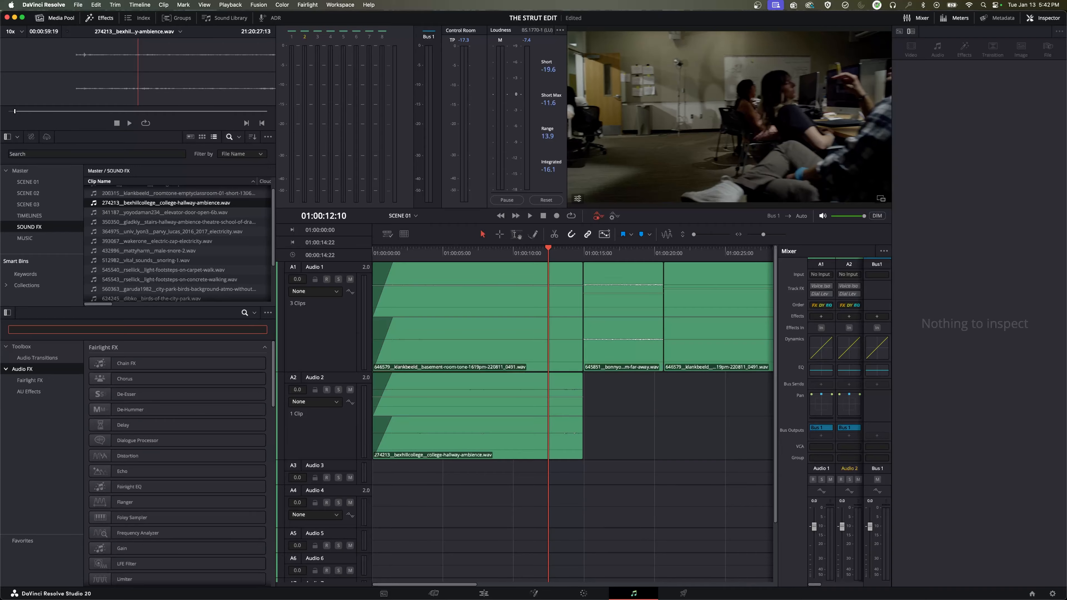
type("pass")
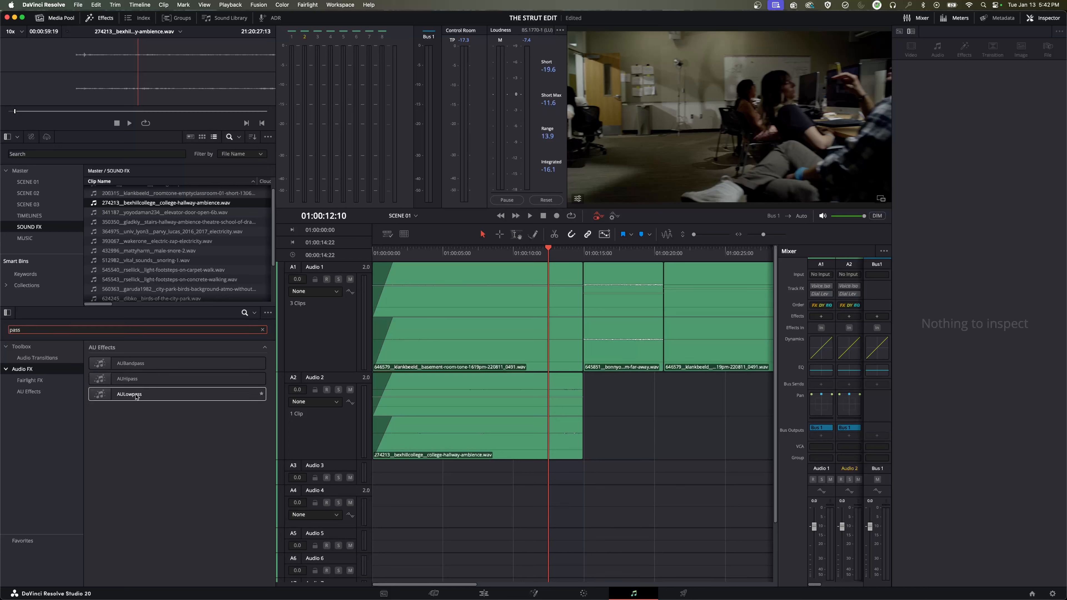
left_click_drag(133, 398, 434, 442)
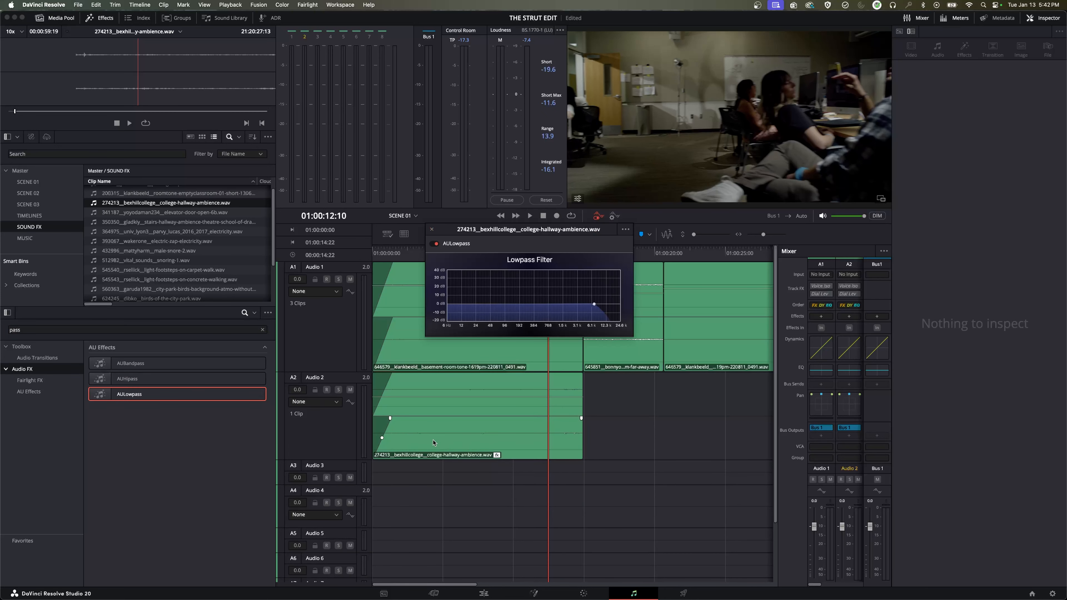
Move the Lowpass Filter window clear of the tracks, solo Audio 2 and return the playhead to the scene's start
mouse_move(481, 235)
left_mouse_down()
mouse_move(389, 304)
mouse_move(322, 216)
mouse_move(465, 247)
left_mouse_up()
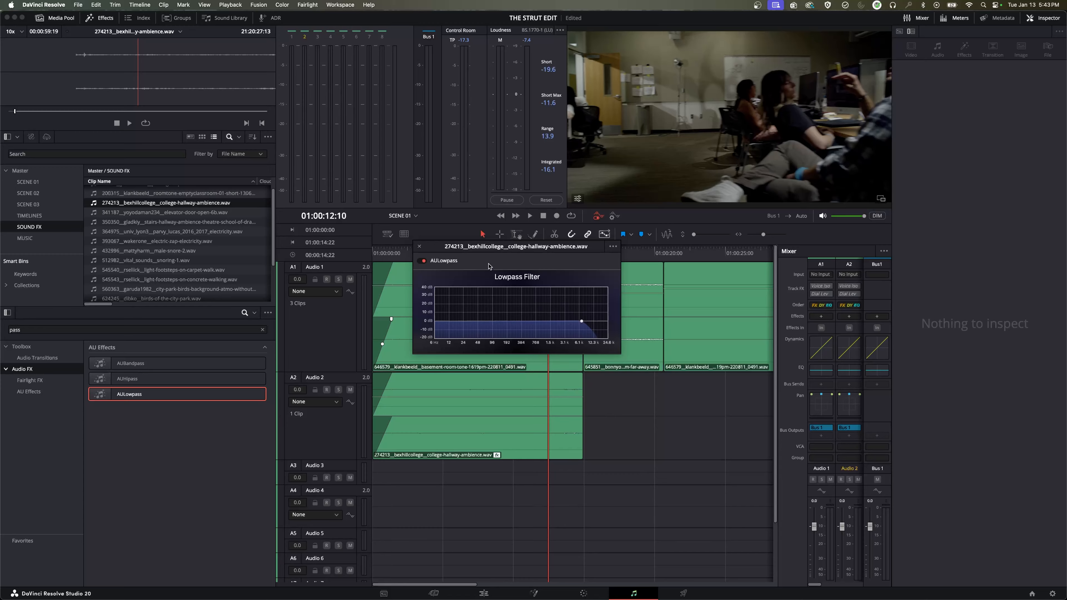
left_click_drag(482, 255, 463, 154)
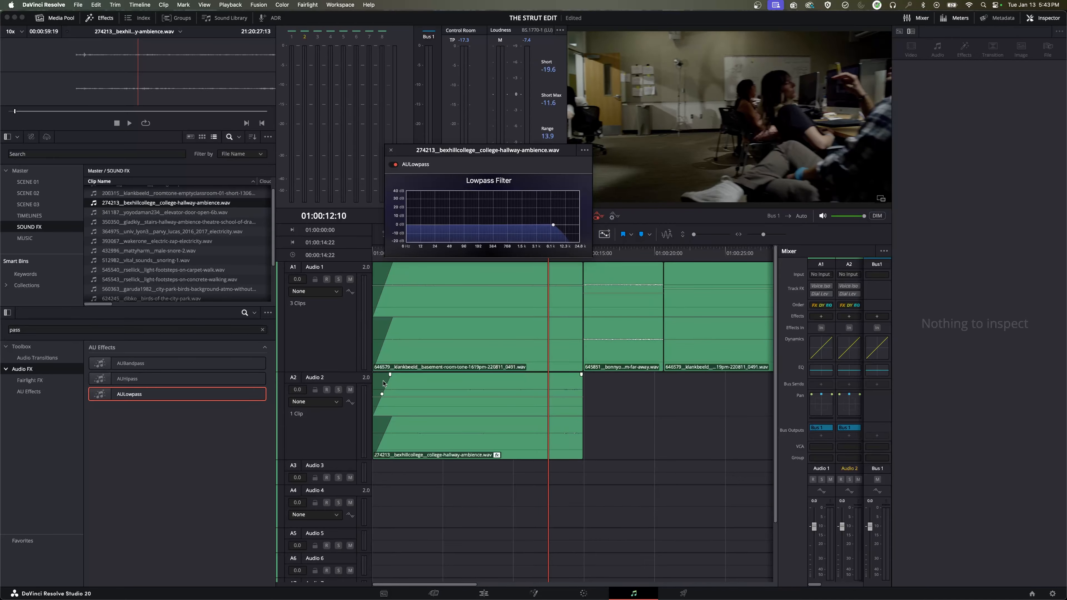
left_click(339, 390)
left_click_drag(448, 153, 368, 112)
left_click_drag(523, 258, 309, 268)
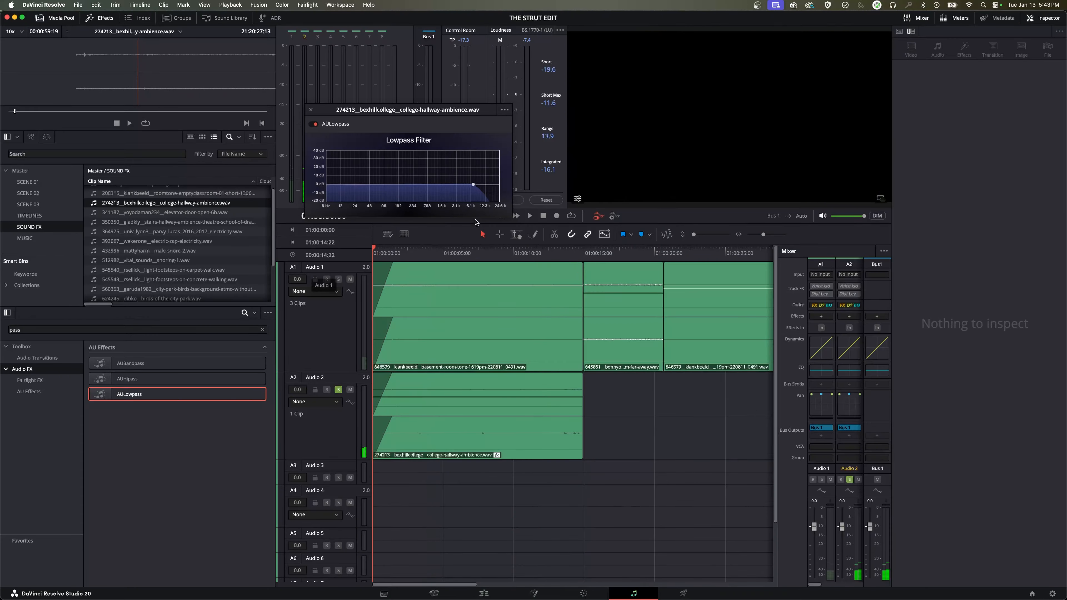
Raise the hallway ambience's clip level and, during playback, lower its low-pass cutoff to just under 700 Hz
left_click_drag(436, 396, 436, 397)
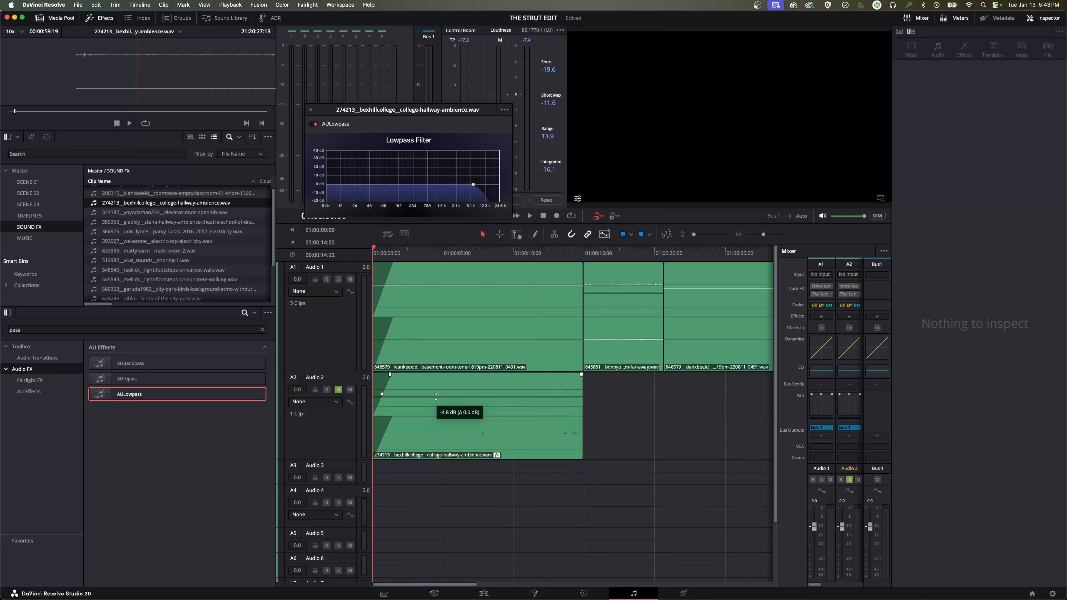
left_click_drag(436, 397, 437, 386)
key("space")
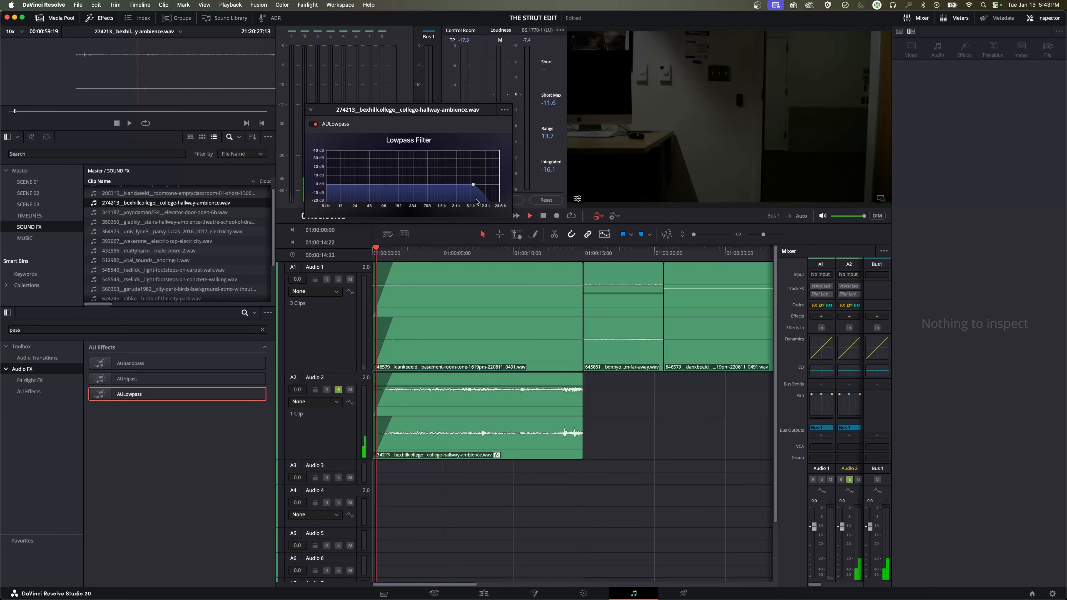
left_click_drag(473, 186, 425, 192)
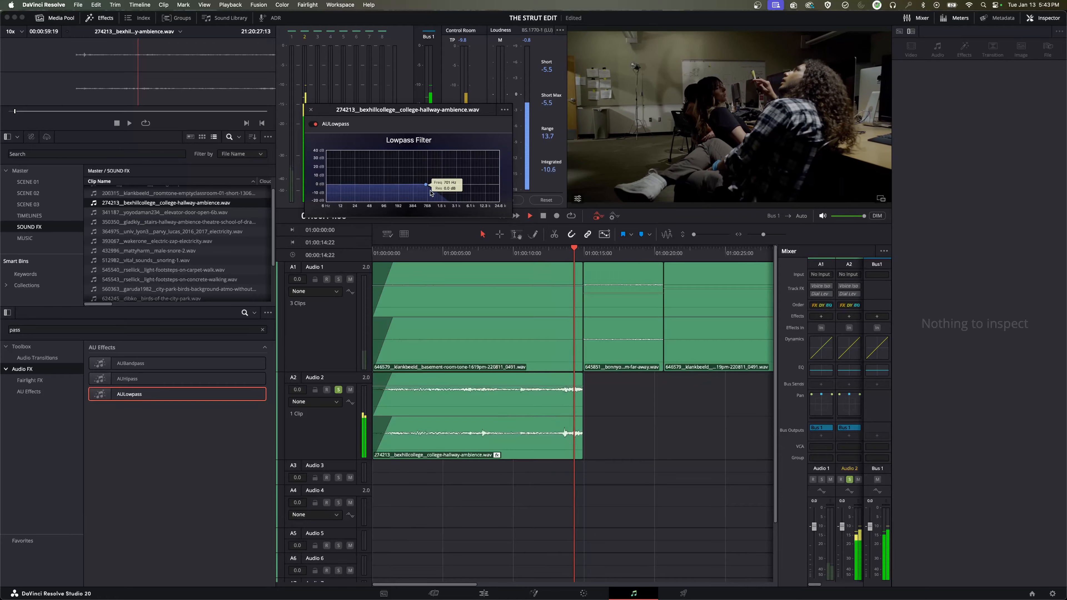
key("space")
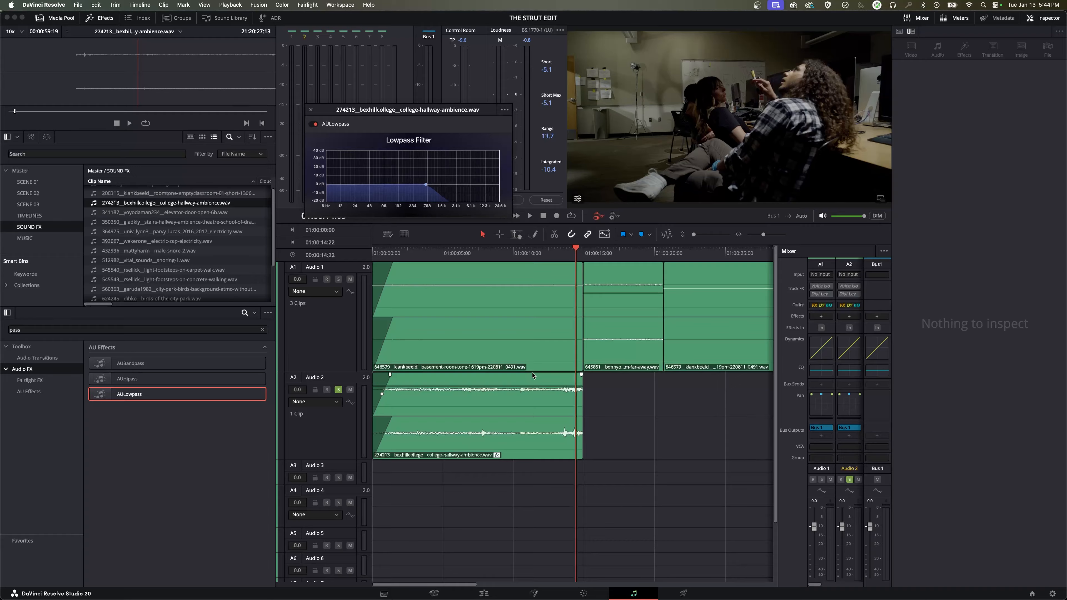
Mark a timeline range with an in point at 01:00:02:07 and an out point at 01:00:14:01
left_click_drag(548, 258, 404, 271)
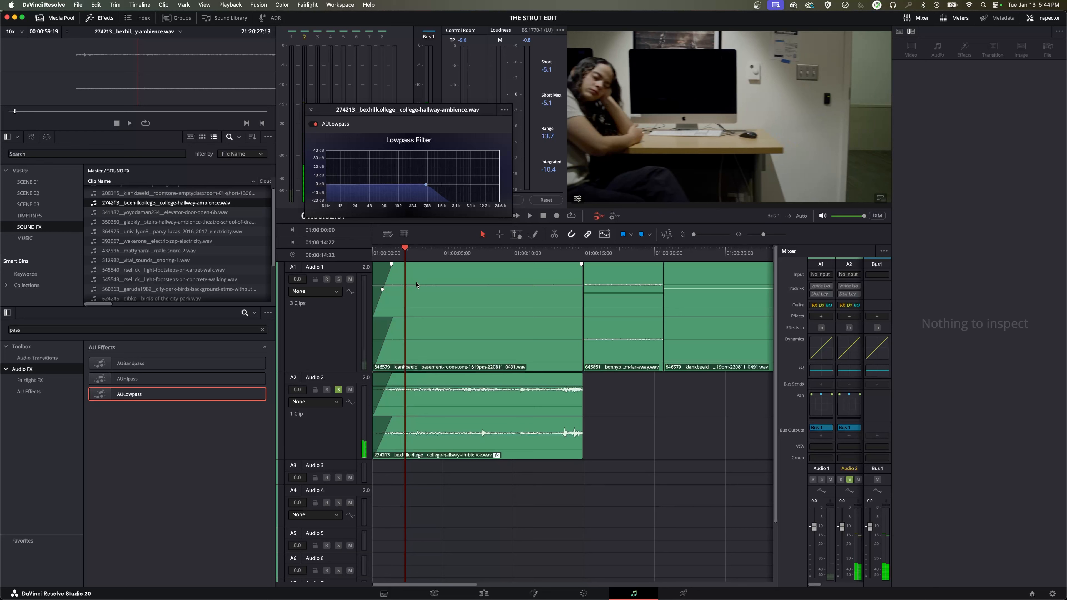
key("i")
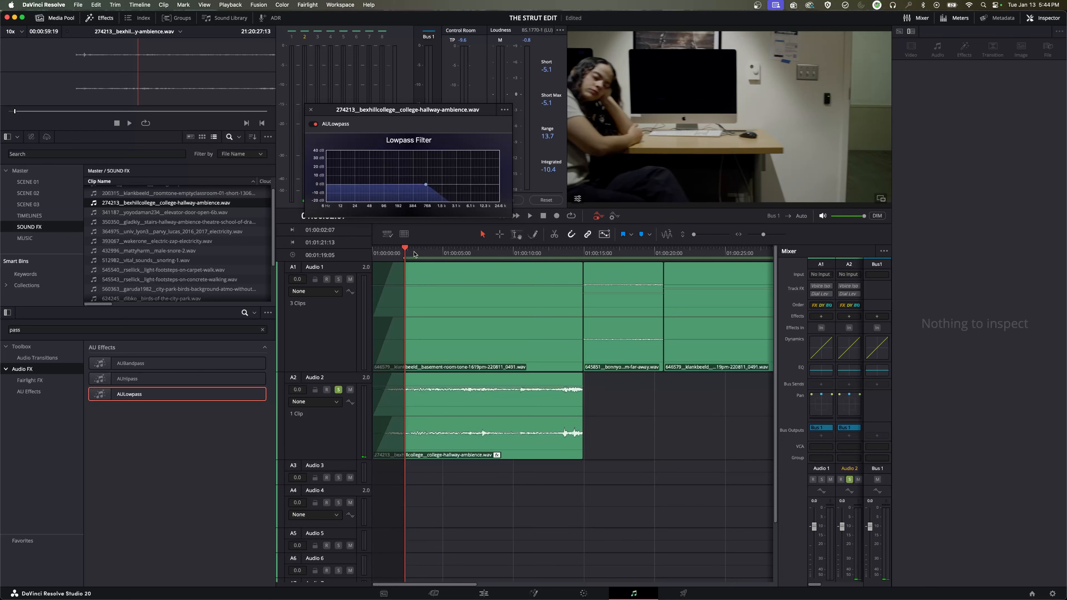
left_click_drag(412, 251, 572, 274)
key("o")
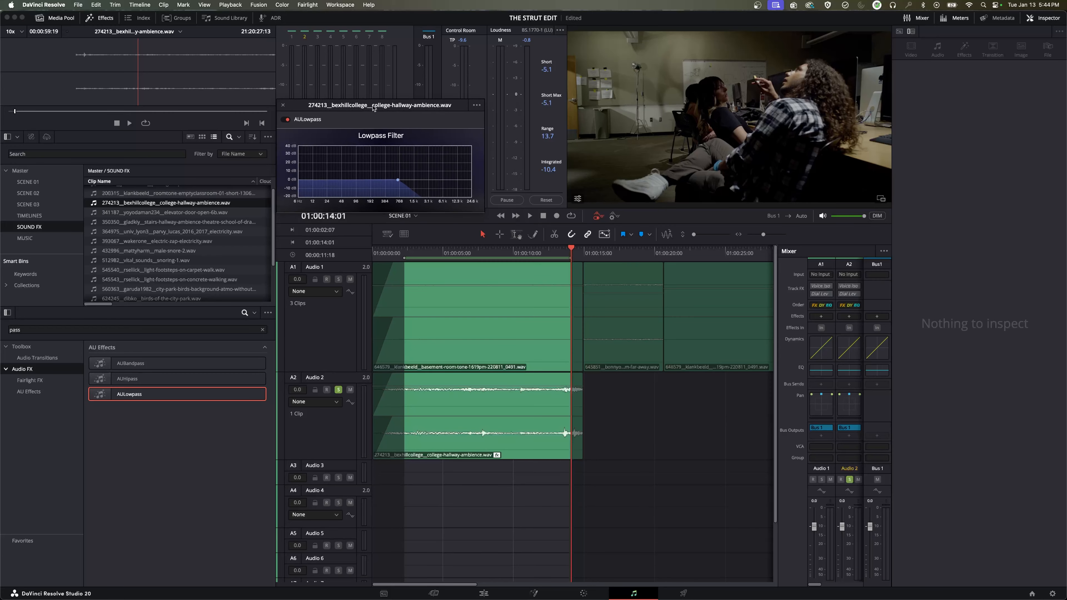
Turn on looped playback for the marked range and raise the hallway ambience's clip level slightly while it plays
left_click(572, 217)
left_click(559, 252)
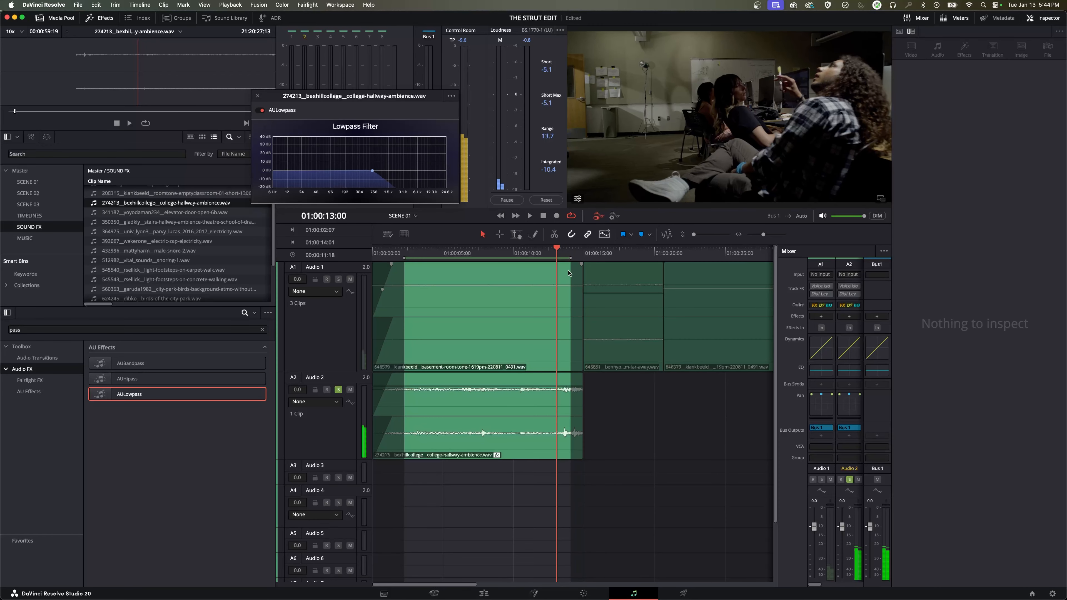
key("space")
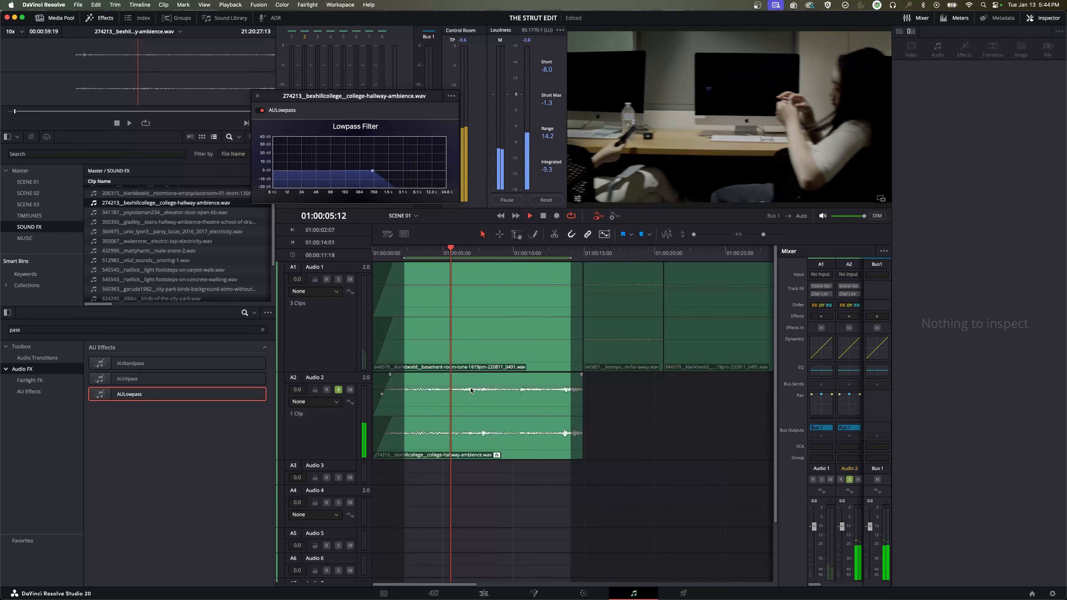
left_click_drag(471, 386, 472, 383)
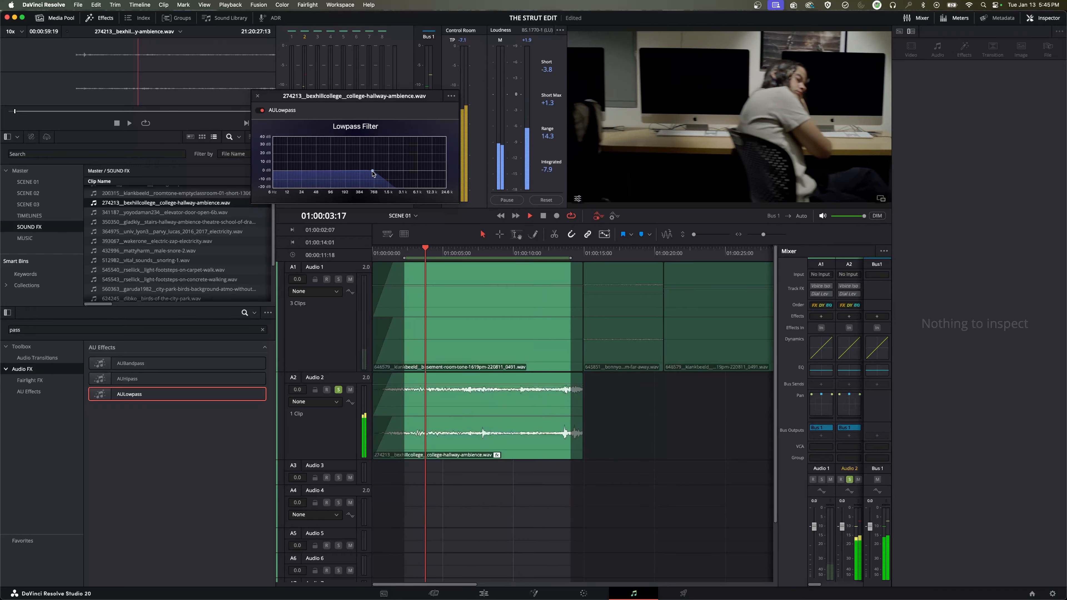
Fine-tune the hallway ambience's low-pass cutoff to 648 Hz during playback and close the Lowpass Filter window
left_click_drag(372, 176, 348, 185)
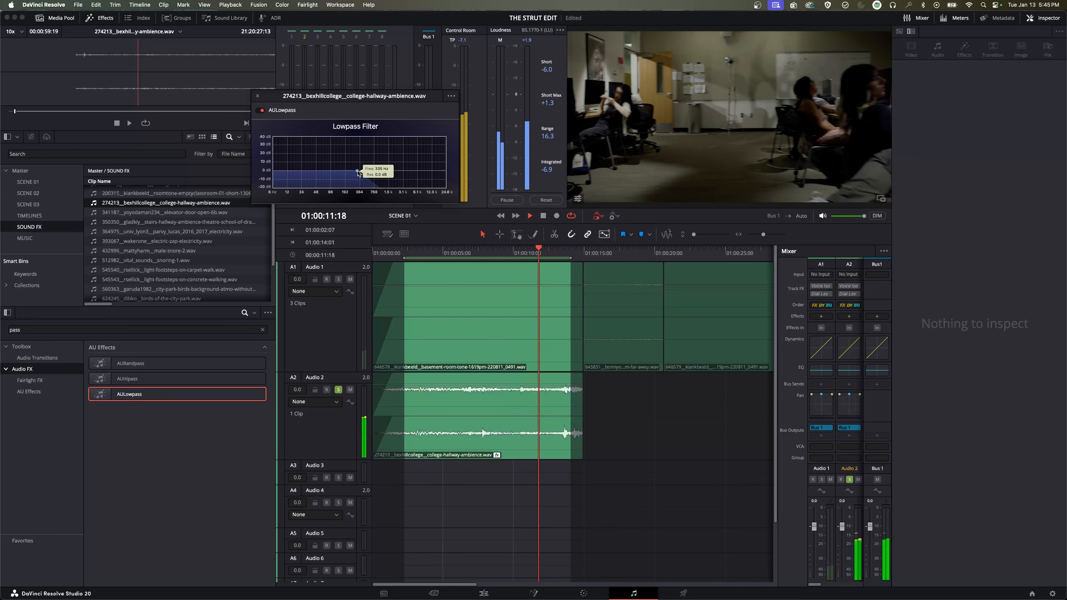
left_click_drag(357, 171, 370, 172)
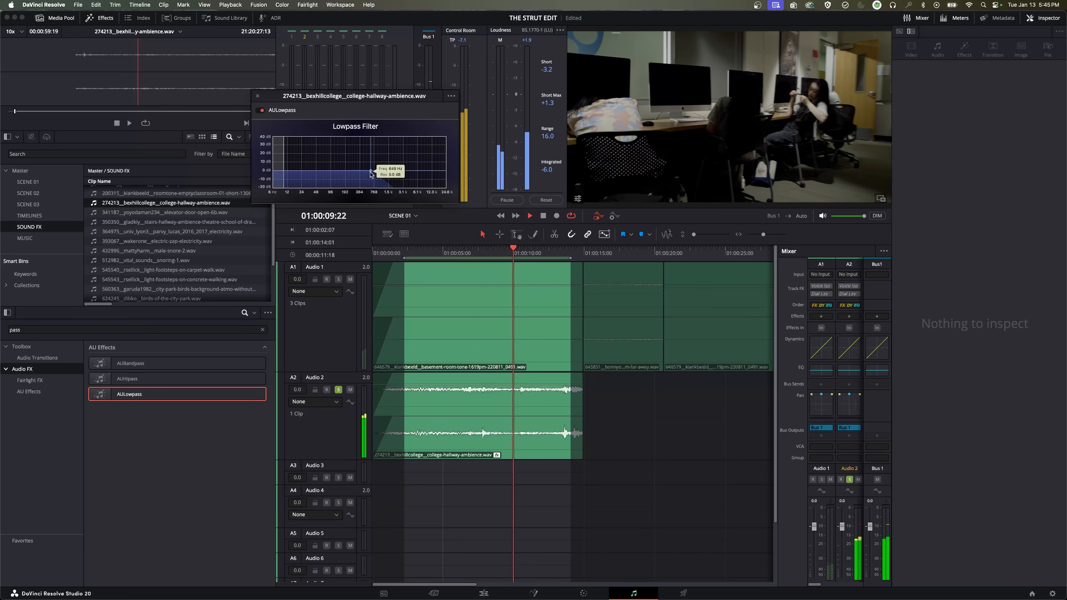
key("space")
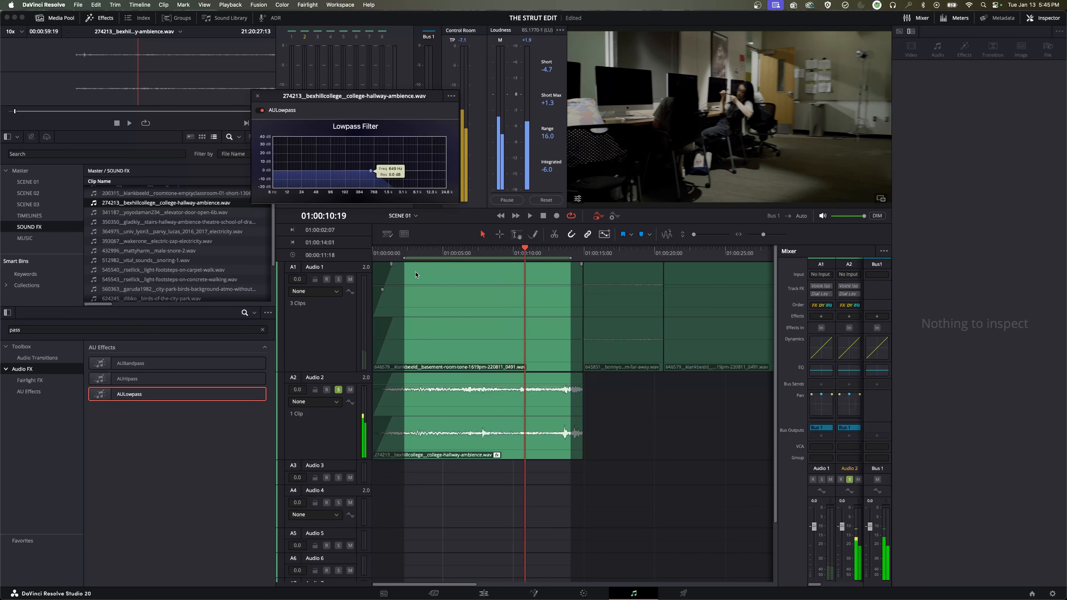
left_click(258, 97)
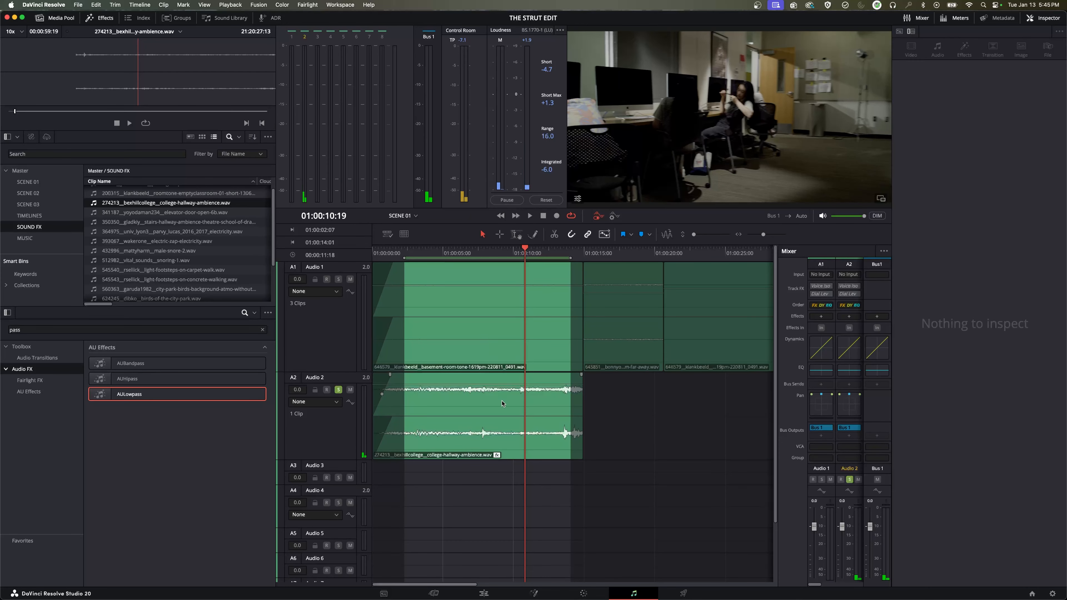
Clear the marked range and pull the hallway ambience's clip level well down during playback
left_click(500, 402)
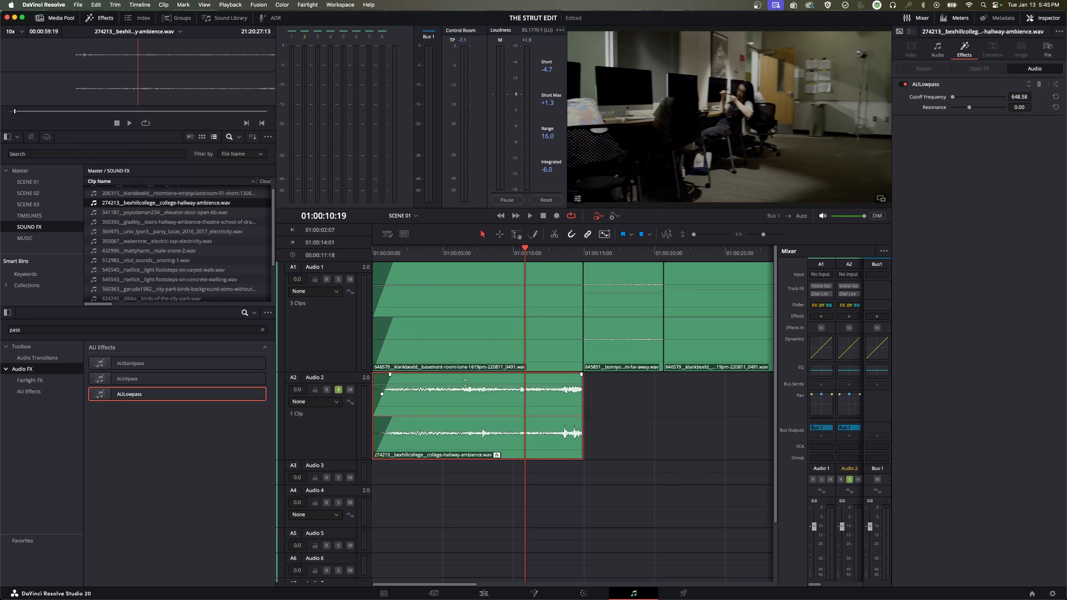
left_click(453, 254)
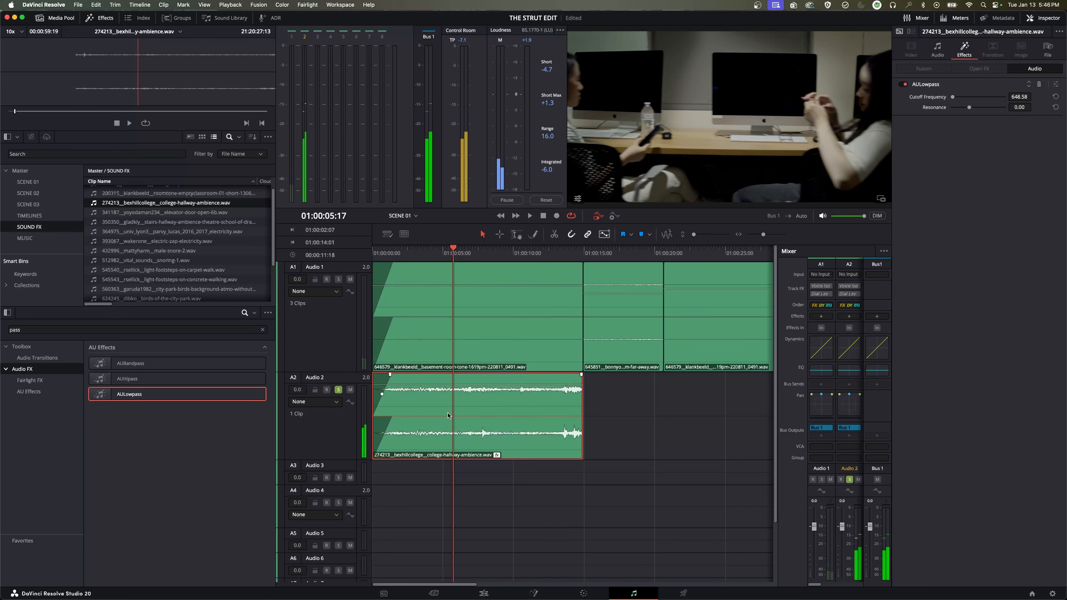
key("space")
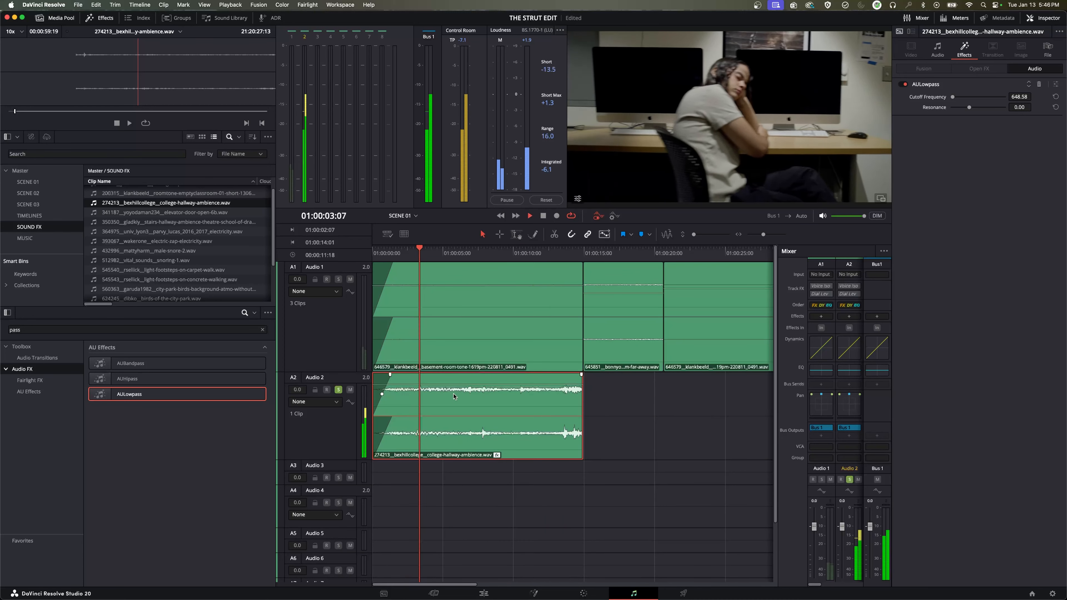
mouse_move(453, 381)
left_mouse_down()
mouse_move(454, 417)
mouse_move(460, 397)
left_mouse_up()
key("space")
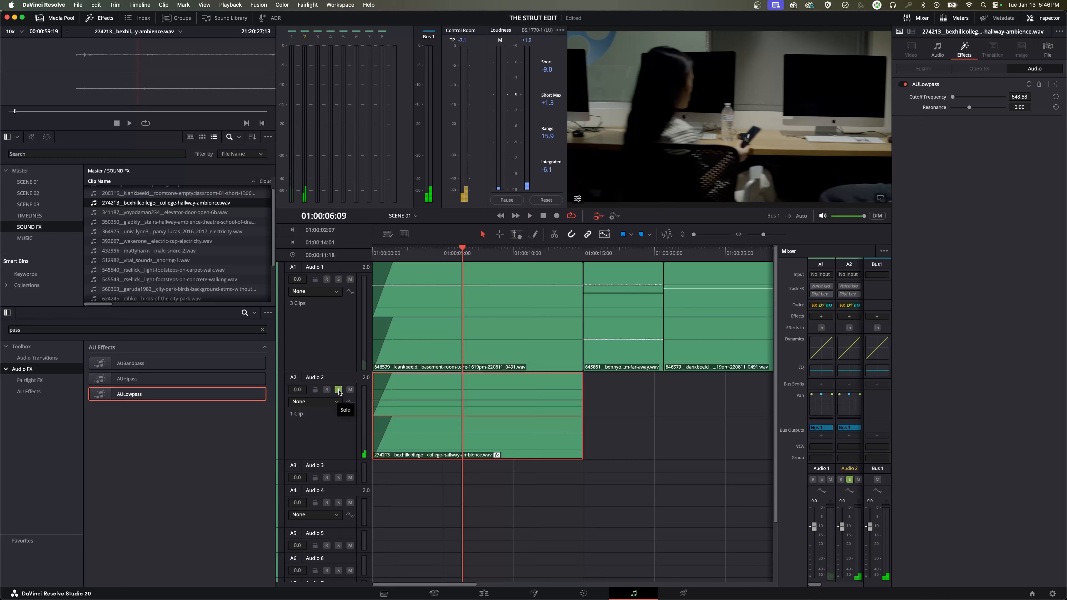
Unsolo Audio 2 and raise the hallway ambience's clip level a little while playing it together with the room tone
left_click(339, 390)
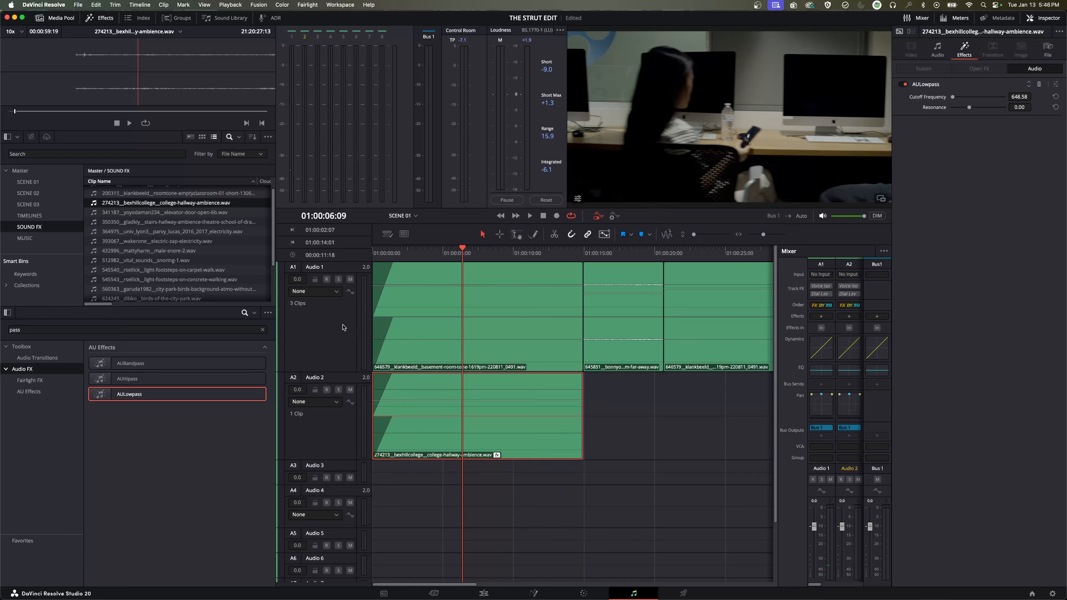
key("space")
left_click_drag(427, 404, 429, 393)
key("space")
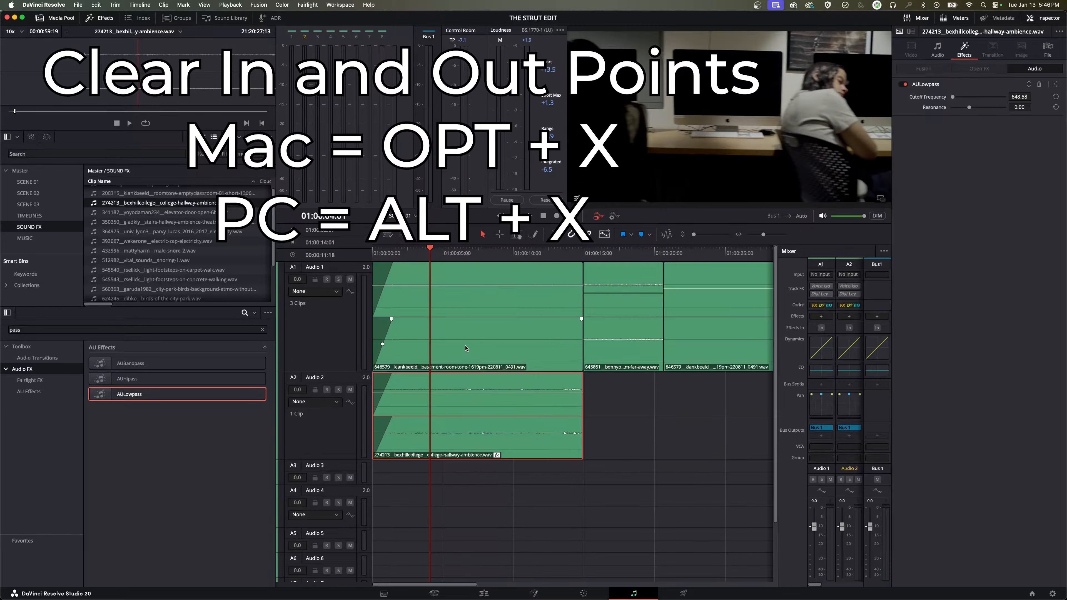
Play the ambience mix from the scene's start and the outdoor walking shot from about 01:00:15 to check the balance
key("Home")
key("space")
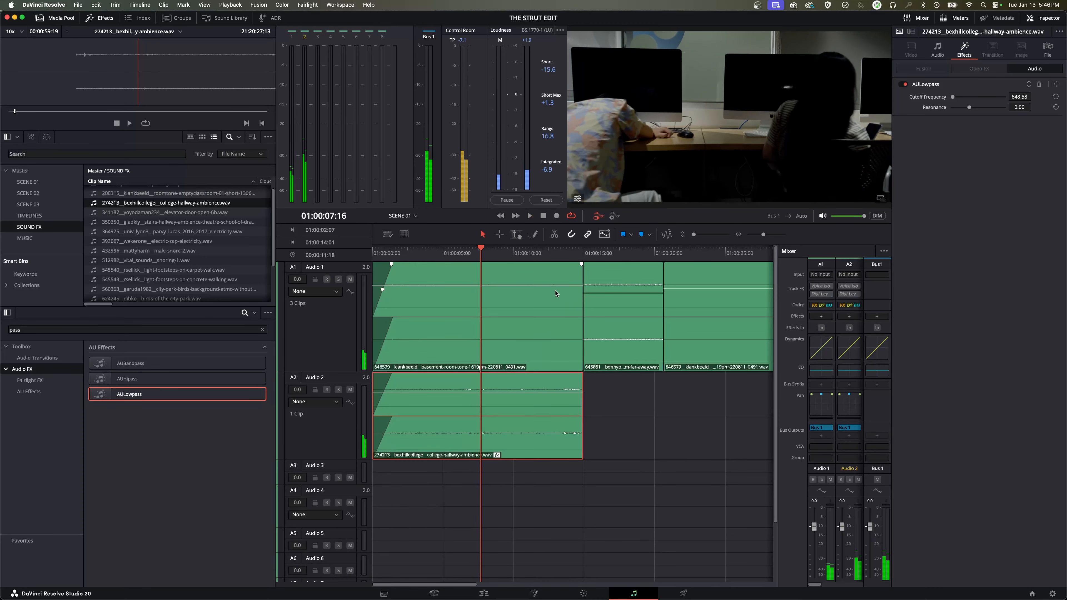
key("space")
left_click(600, 252)
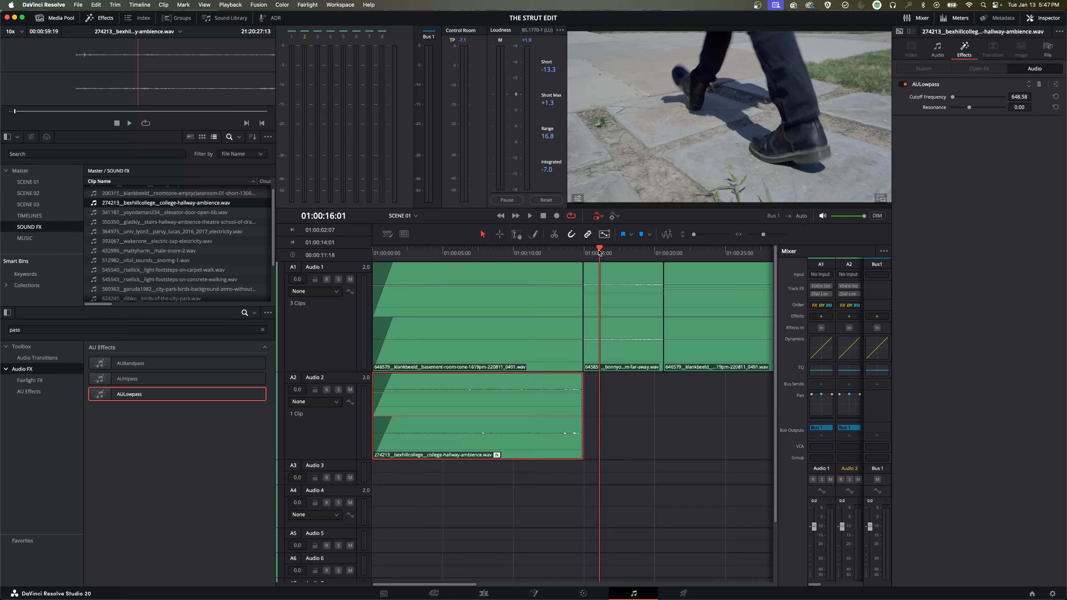
key("space")
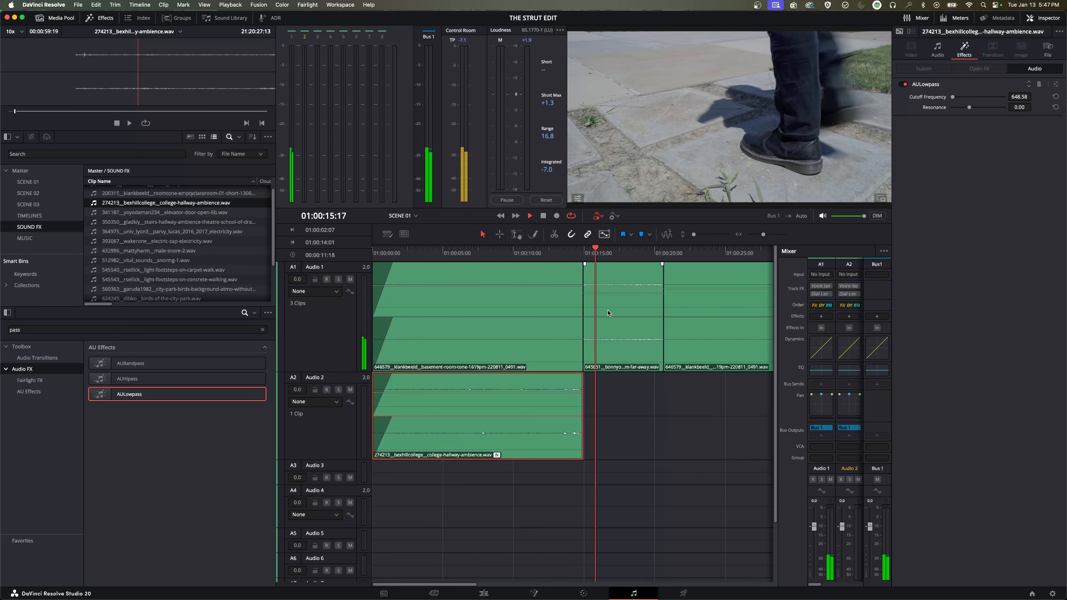
key("space")
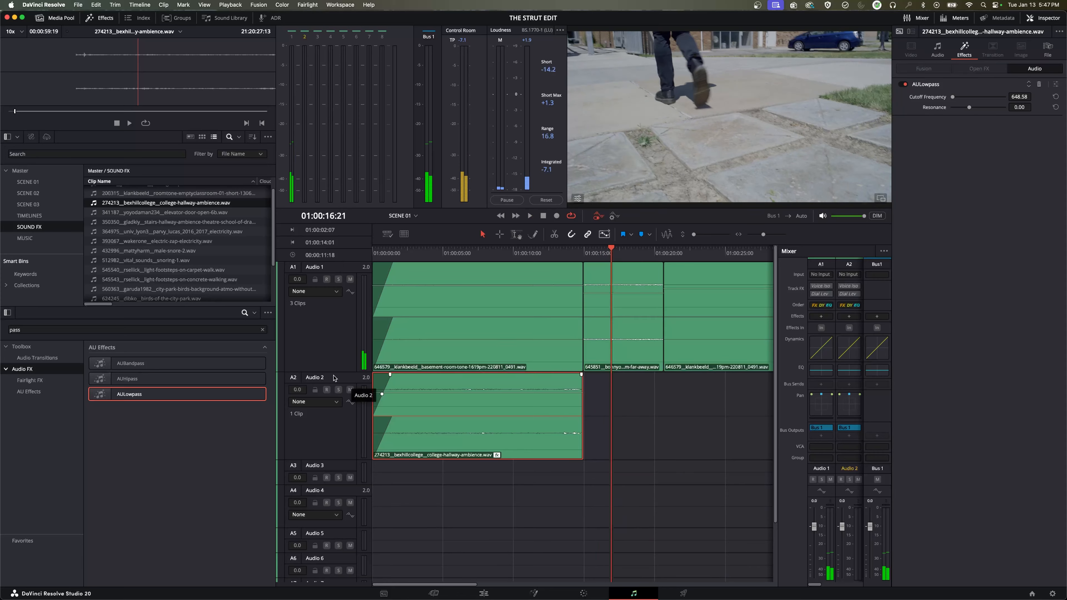
Preview the city-park-birds background clip and place it on Audio 2 directly after the hallway ambience
scroll(168, 251, "down", 3)
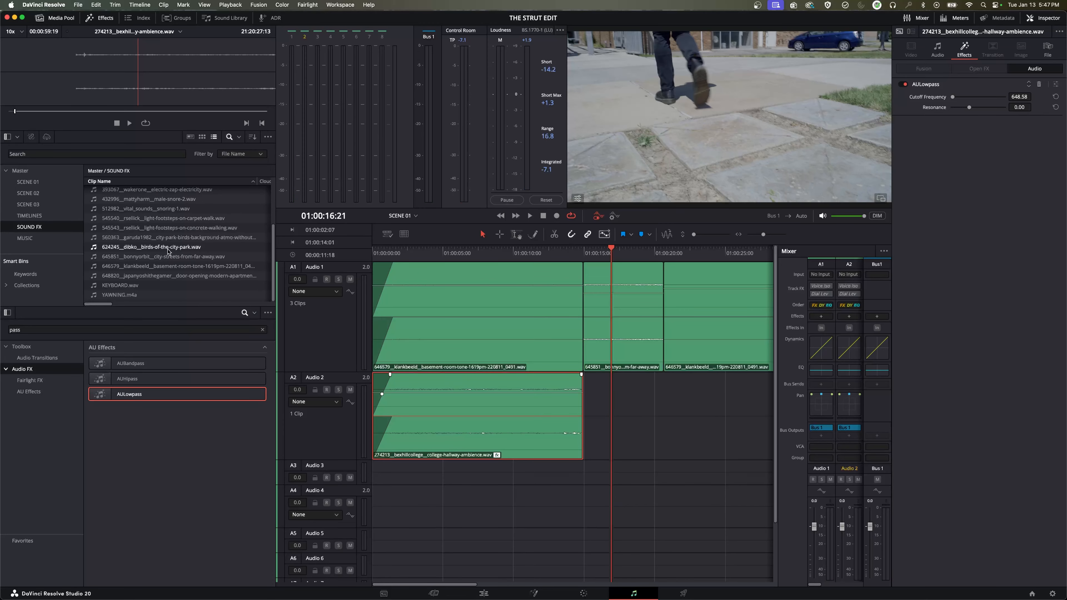
left_click(168, 237)
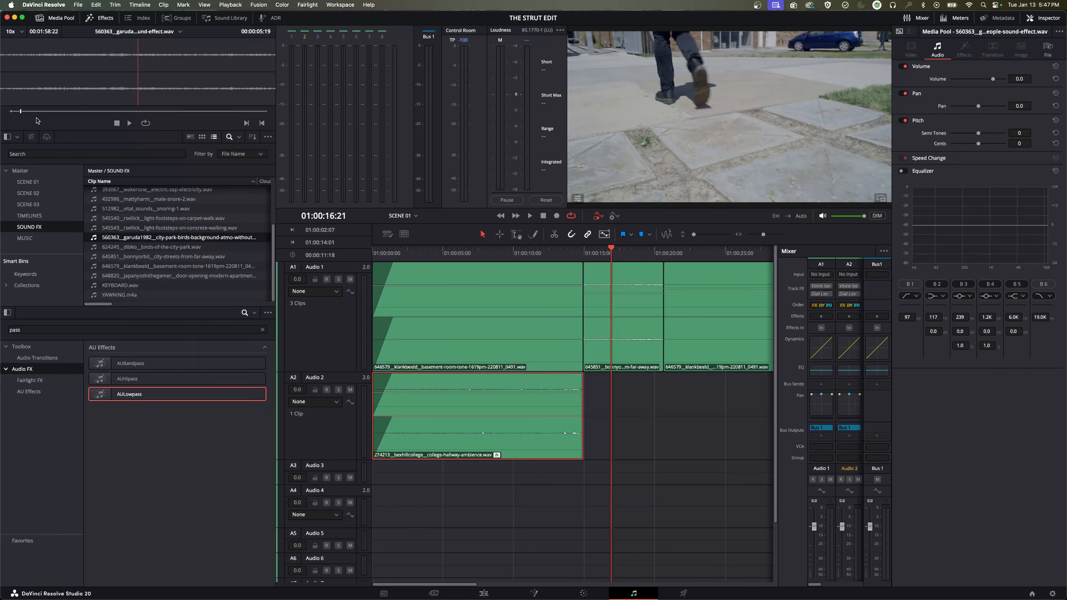
left_click(130, 124)
left_click_drag(369, 386, 610, 411)
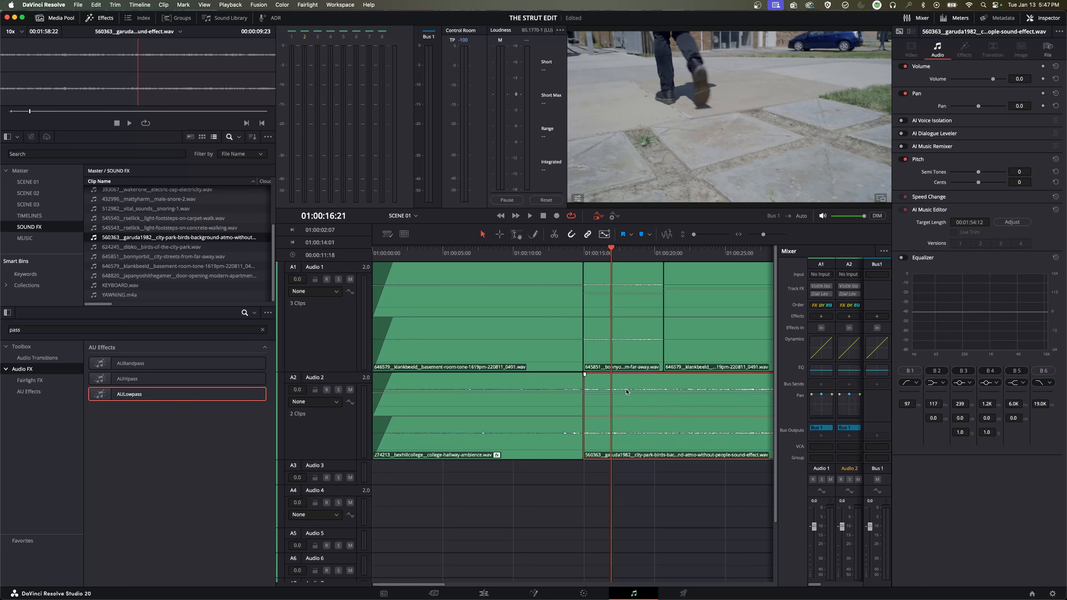
Split the city-park-birds clip at 01:00:20:15, where the outdoor shot ends, and delete the remainder
left_click_drag(651, 255, 663, 258)
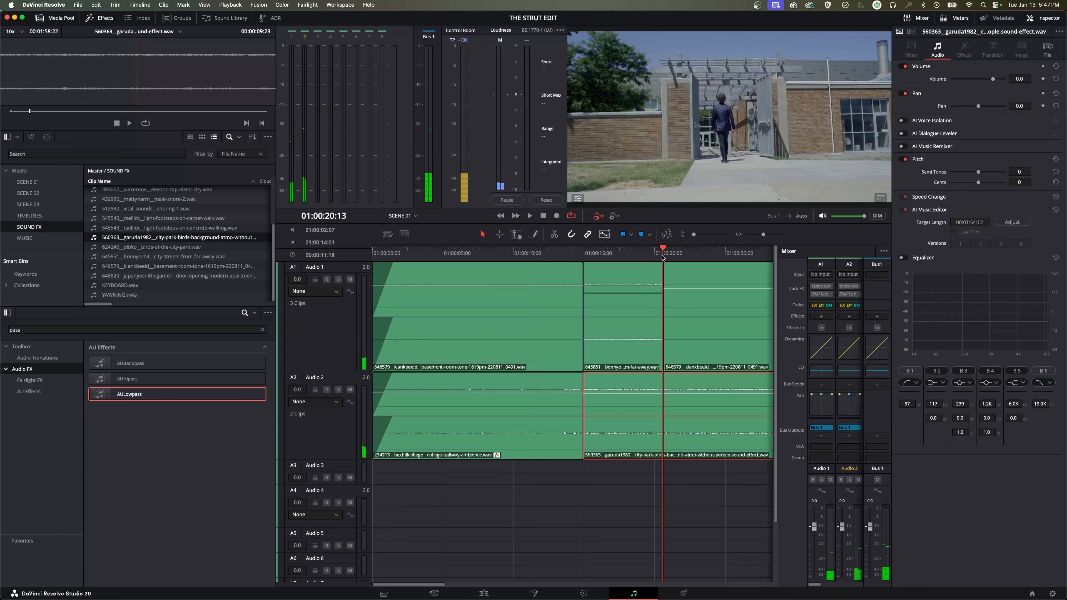
key("Right")
key("Right")
key("Right")
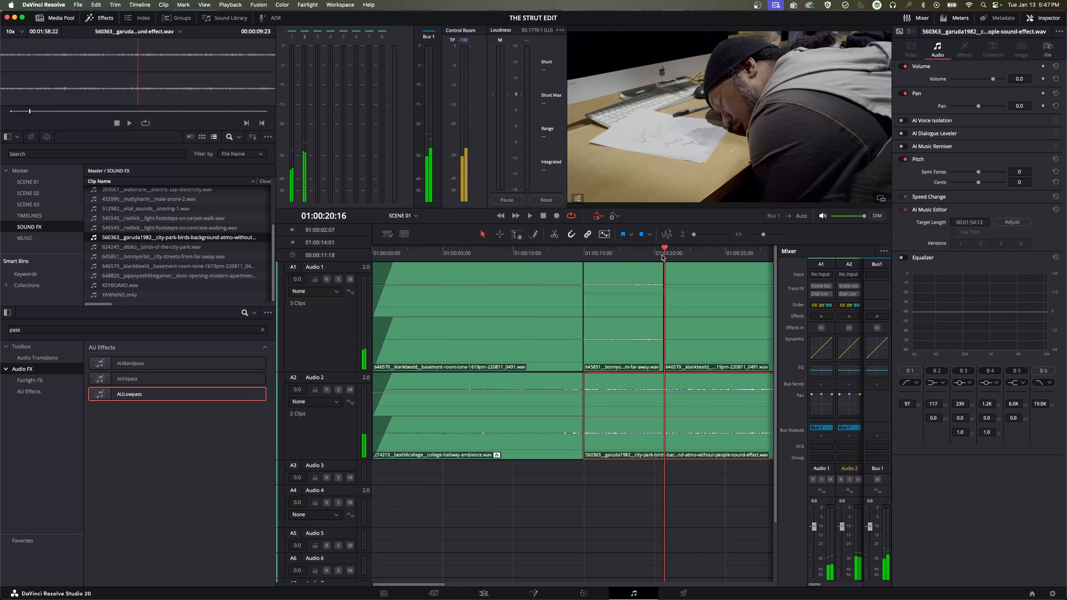
key("Left")
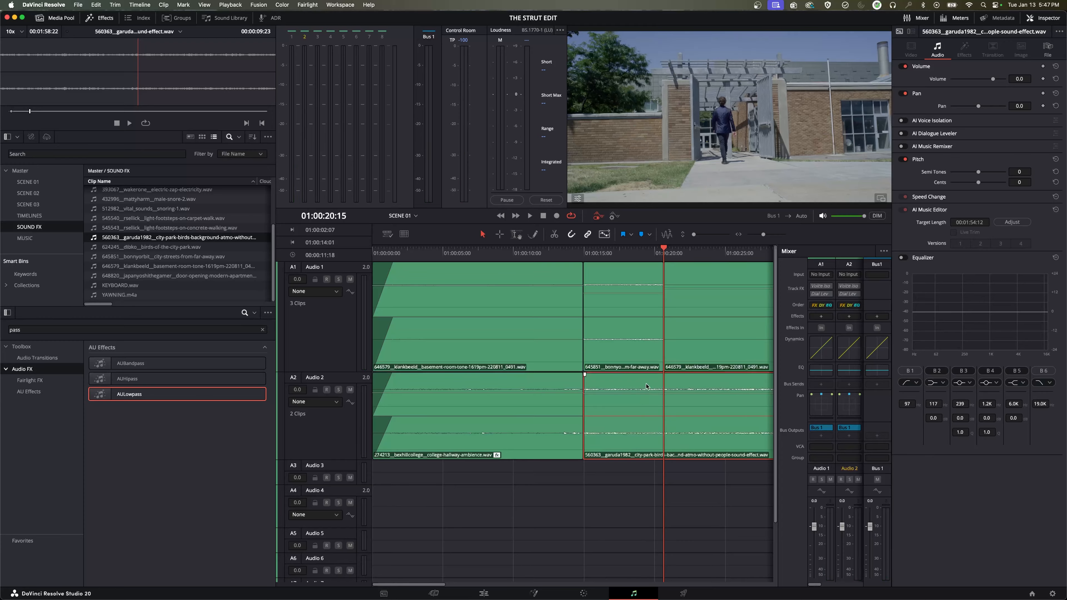
key("super+b")
left_click(700, 383)
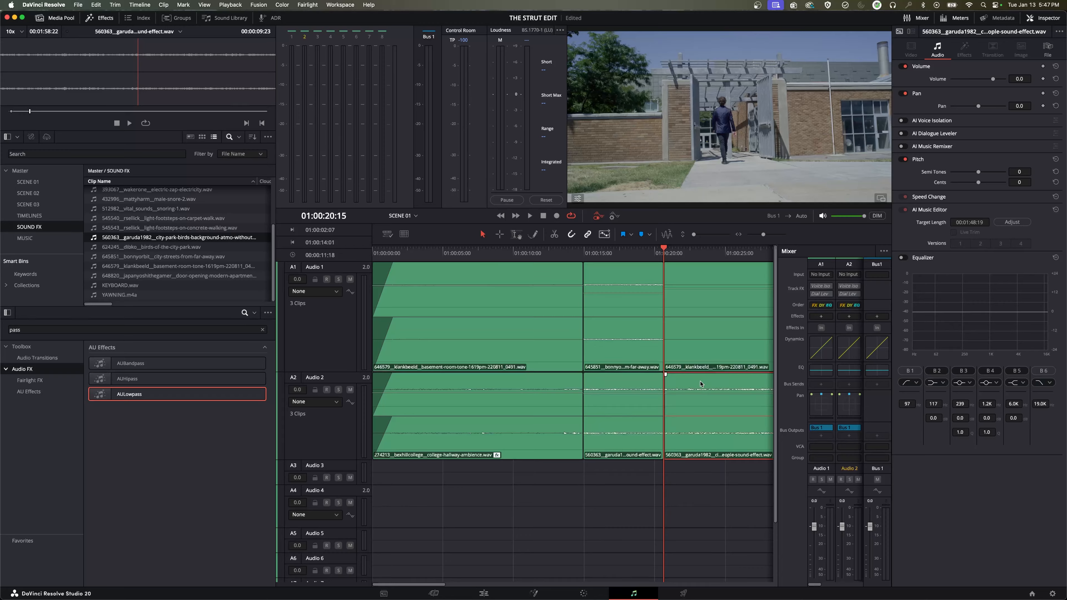
key("Delete")
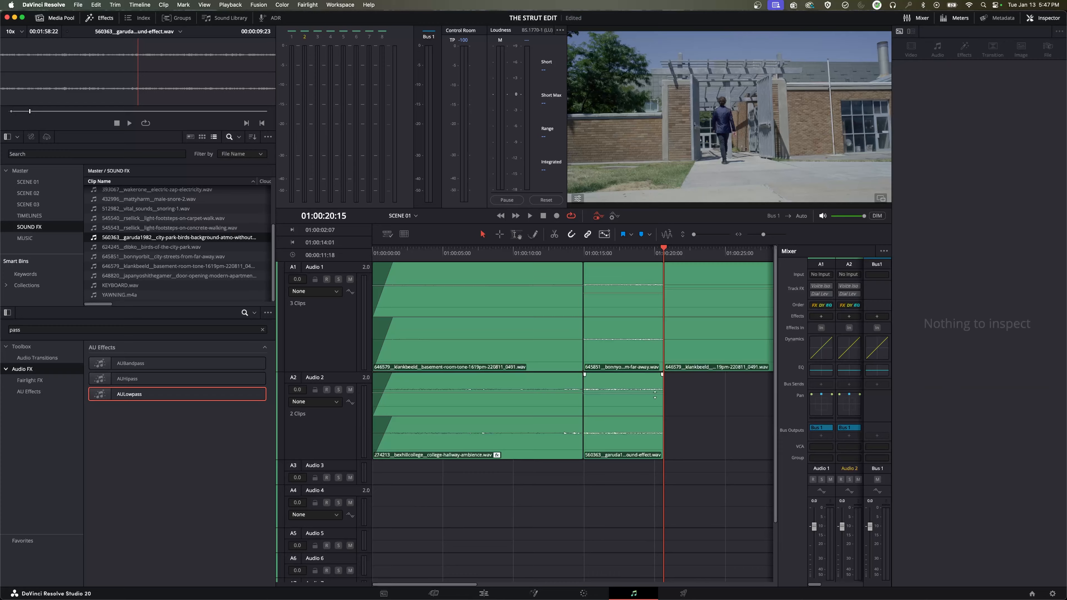
Play the outdoor section and mark a timeline range from 01:00:15:13 to 01:00:20:06
left_click(591, 251)
key("space")
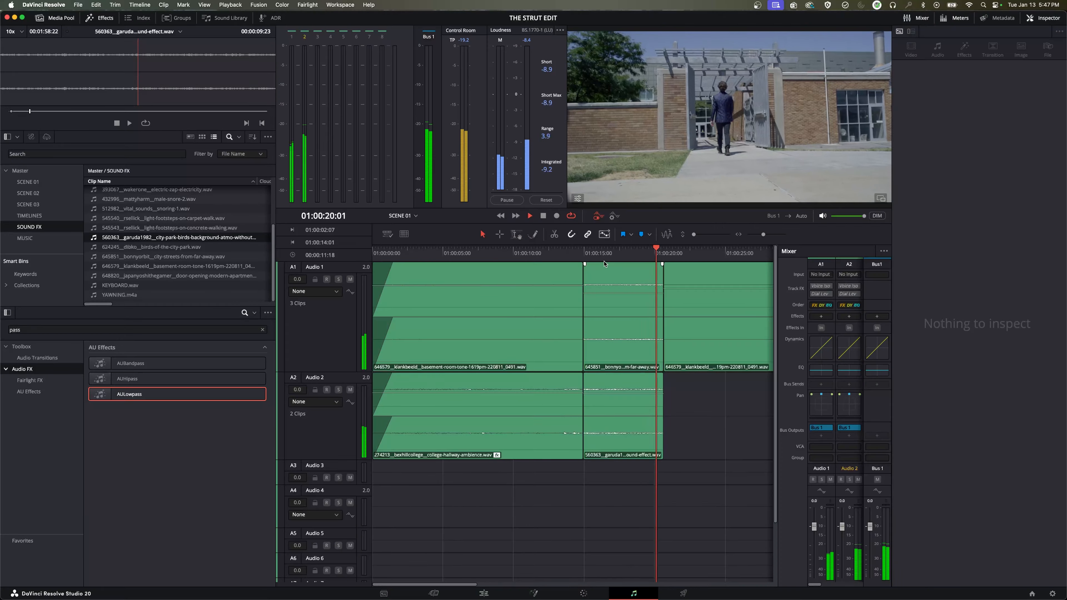
key("space")
left_click_drag(600, 251, 636, 252)
key("i")
key("o")
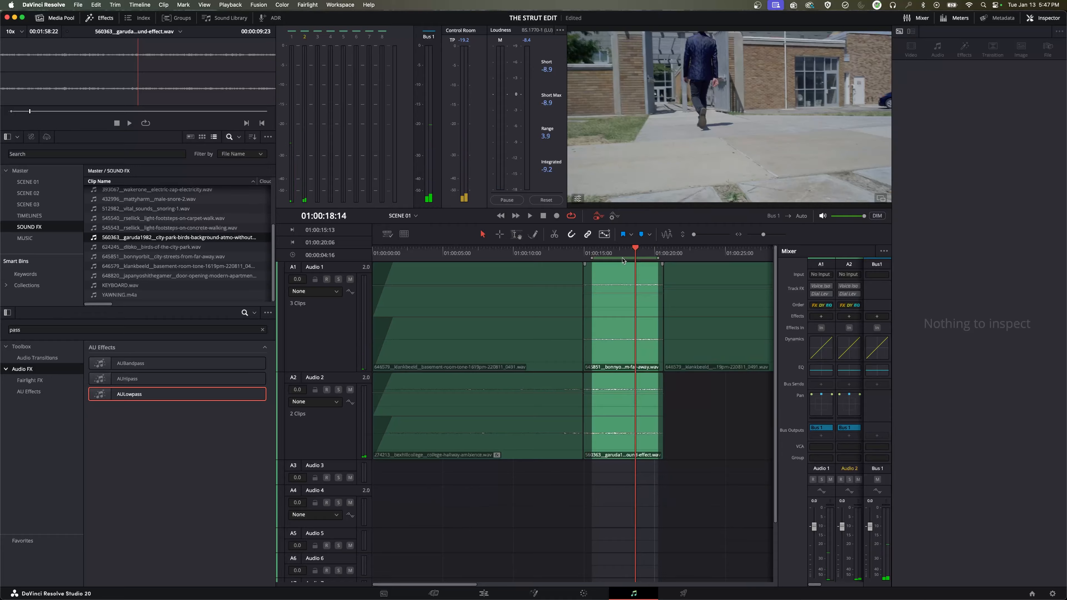
Set the city-park-birds clip's level to about -1.9 dB during looped playback and clear the in and out points
left_click(608, 253)
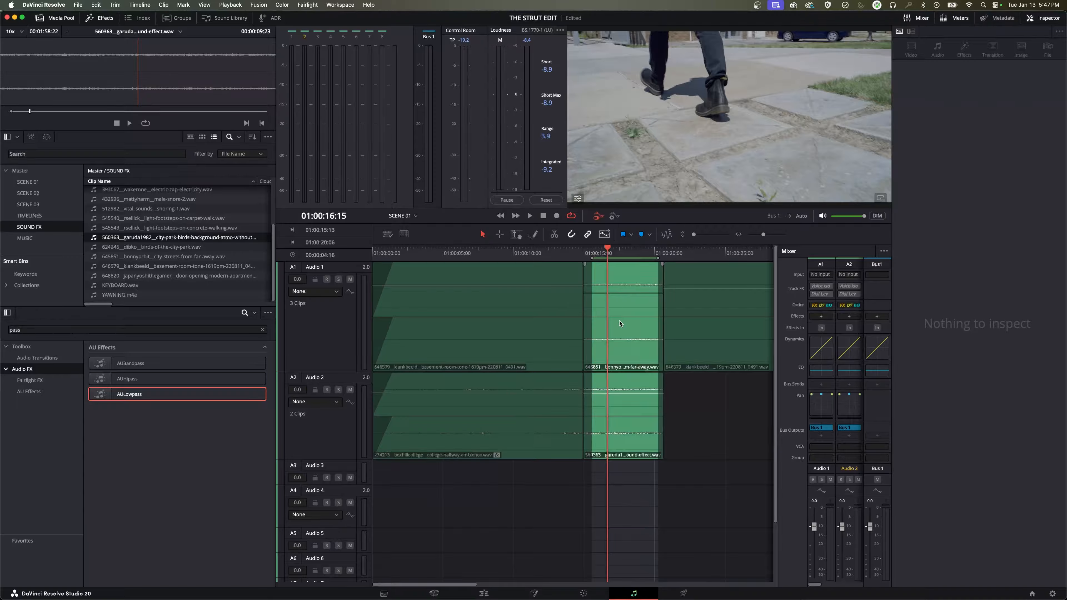
key("space")
mouse_move(618, 407)
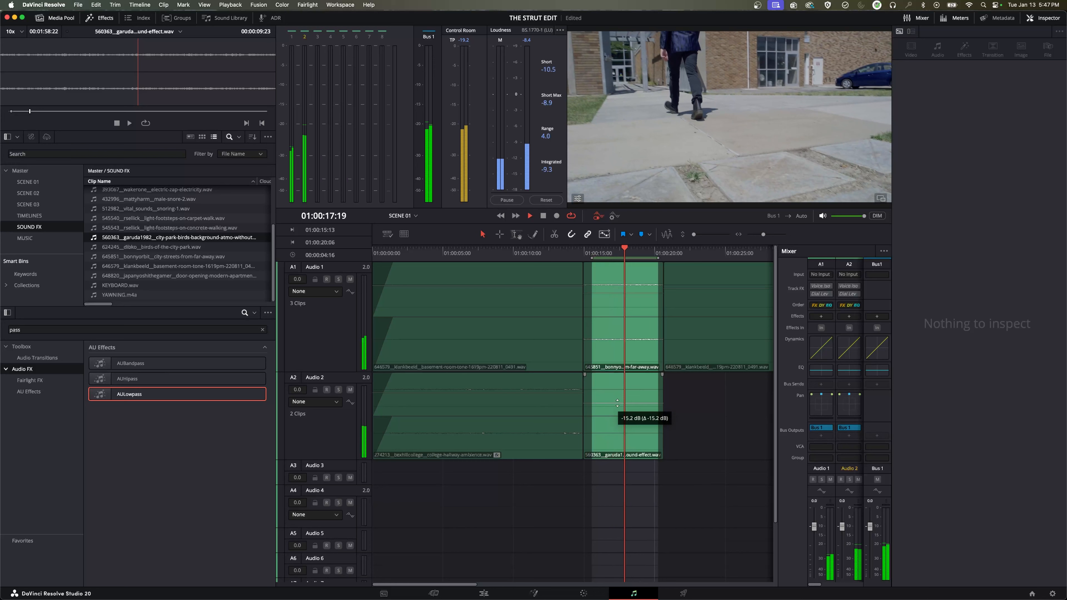
left_click_drag(618, 407, 620, 395)
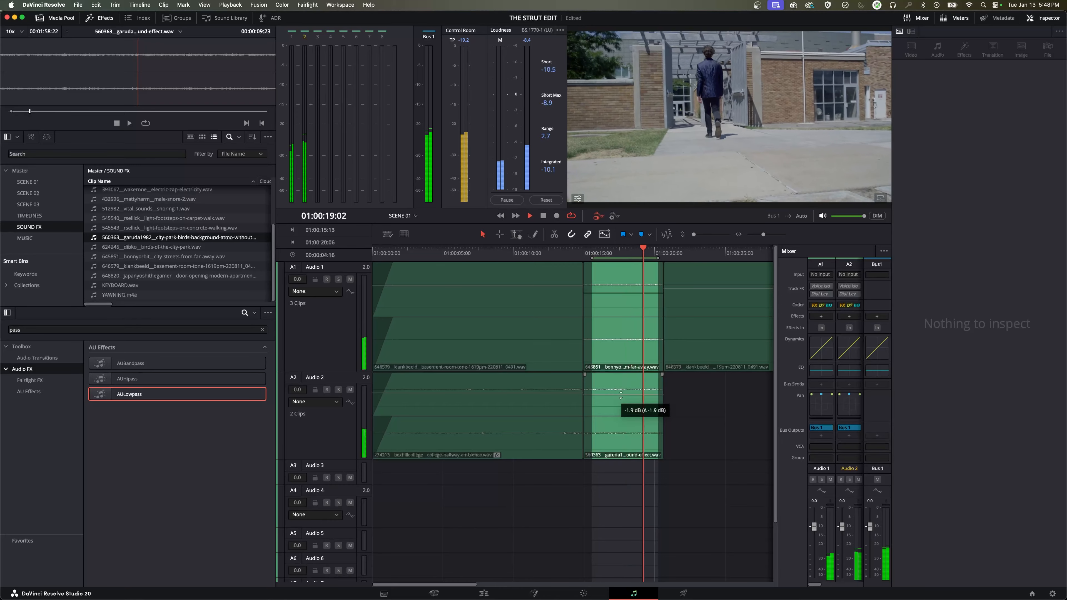
key("space")
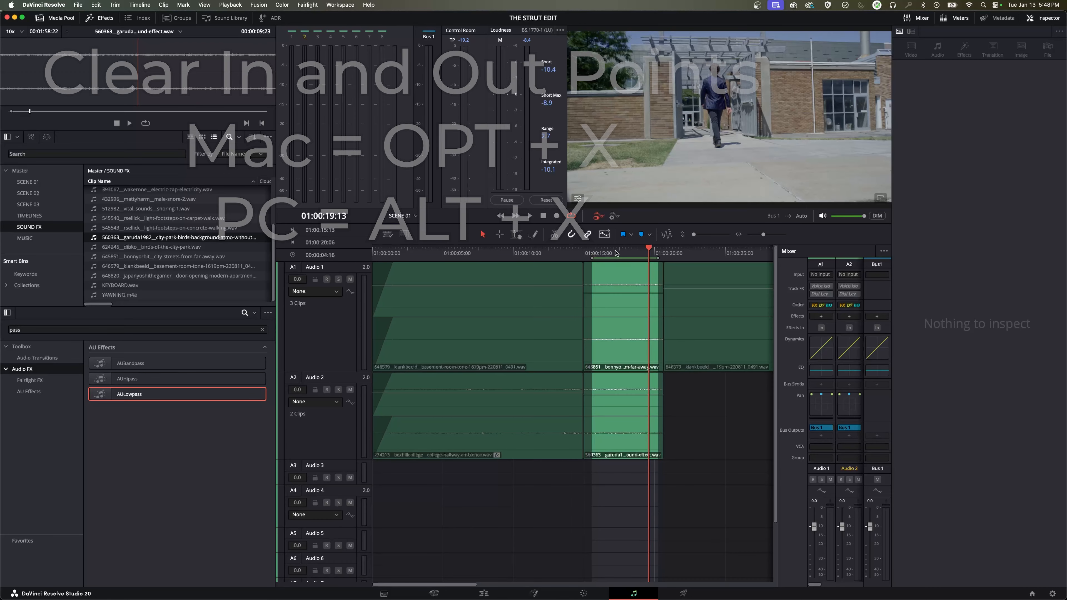
left_click(615, 252)
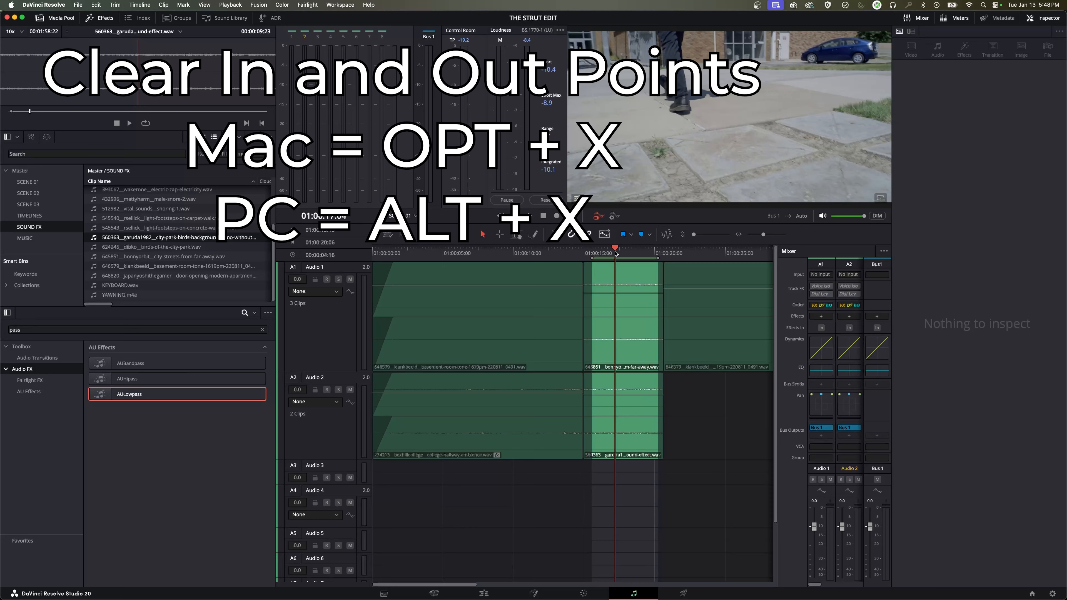
key("alt+x")
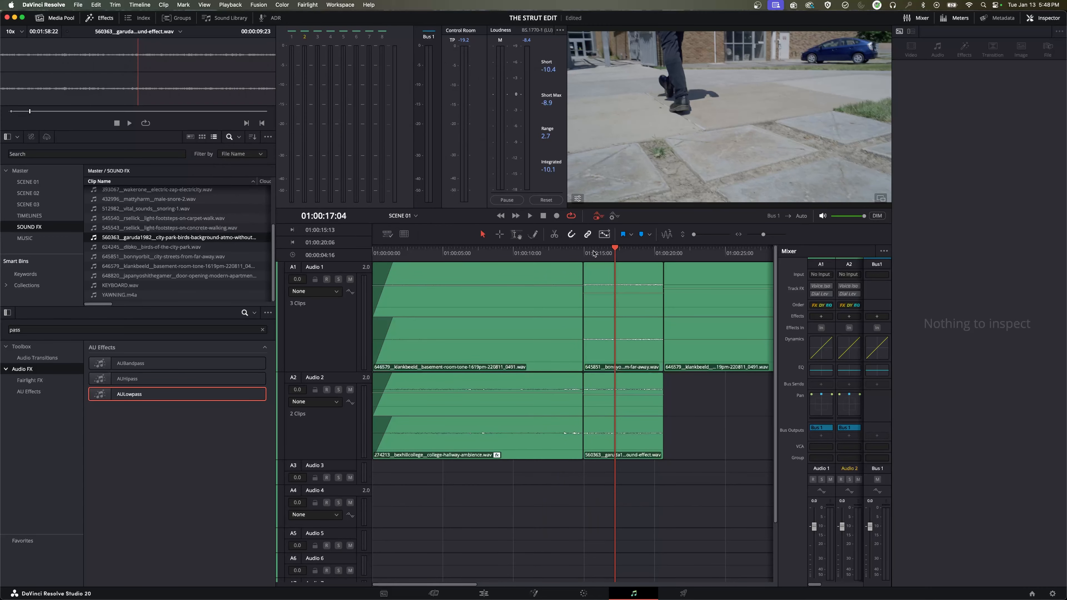
Reduce the heights of the Audio 1 and Audio 2 tracks so more tracks fit in the timeline
left_click_drag(347, 372, 349, 301)
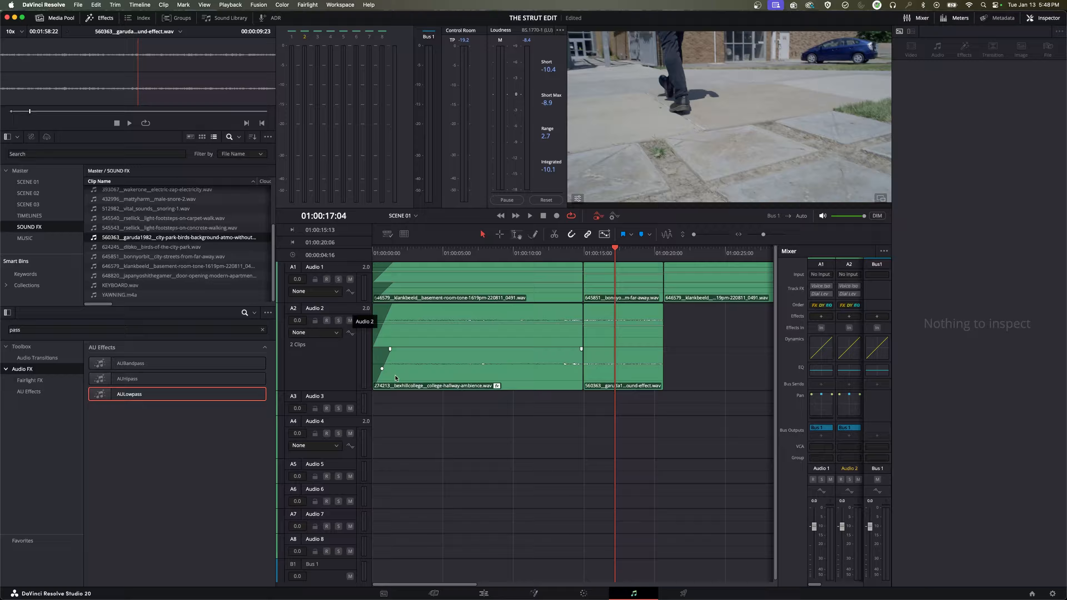
left_click_drag(353, 390, 352, 355)
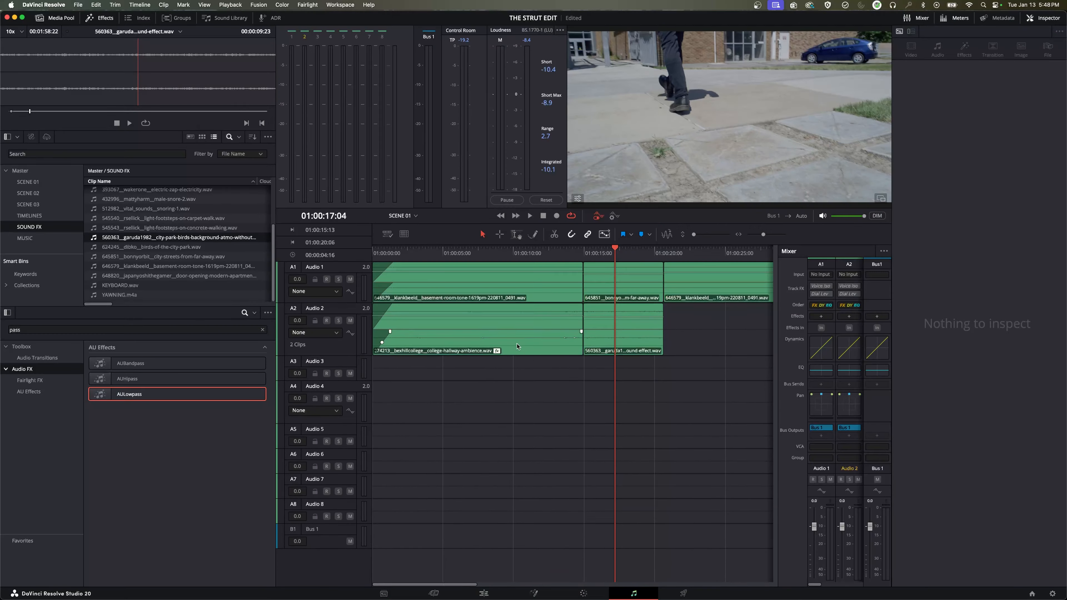
Paste a copy of the opening college-hallway-ambience clip further along the Audio 2 track, after the city-park-birds clip
left_click(477, 328)
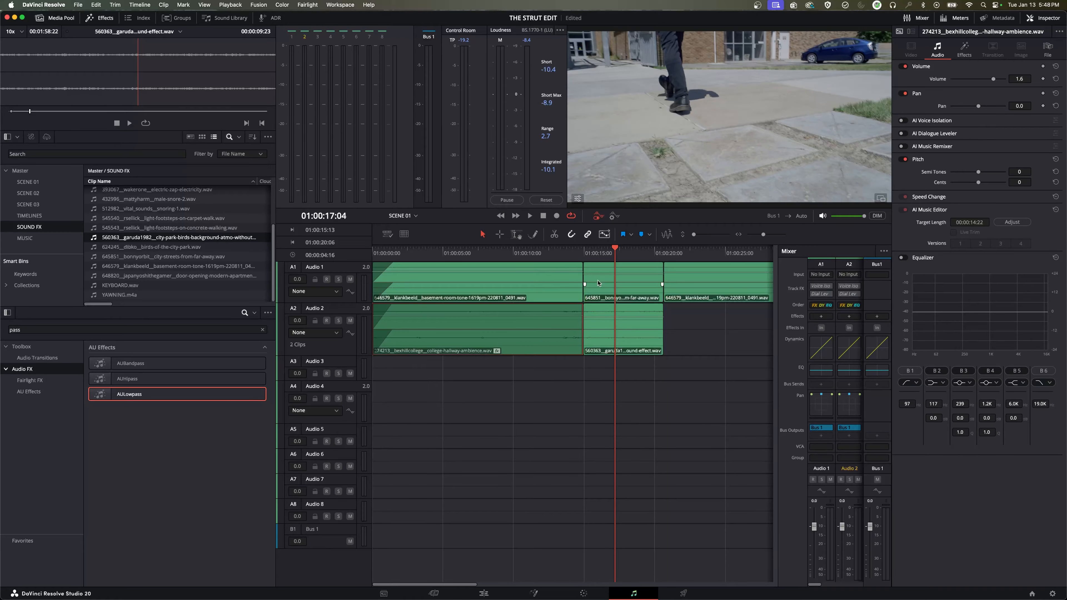
left_click_drag(638, 252, 588, 285)
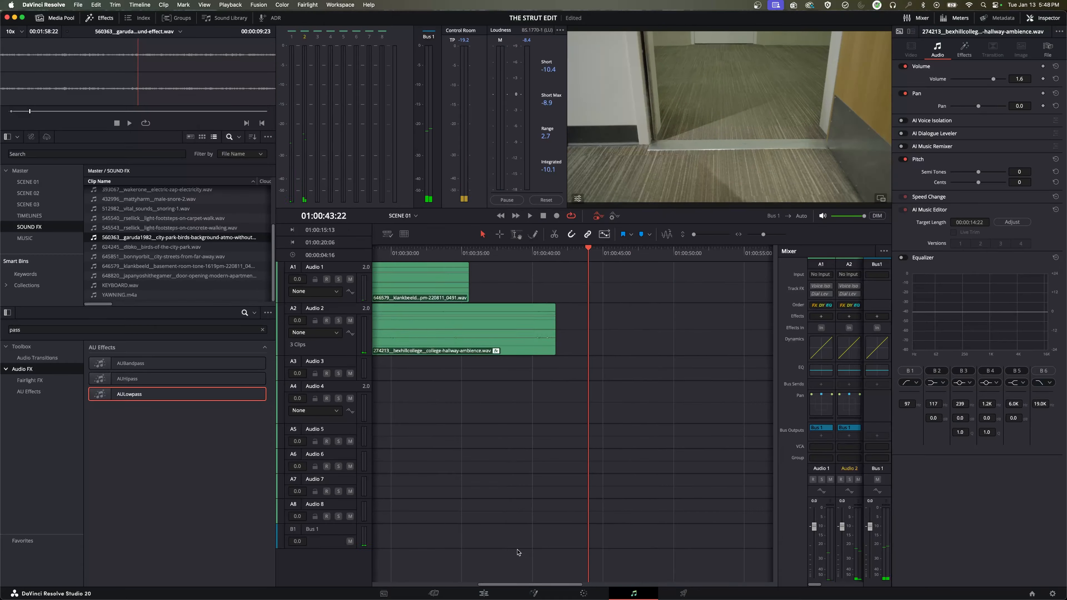
left_click_drag(520, 588, 454, 574)
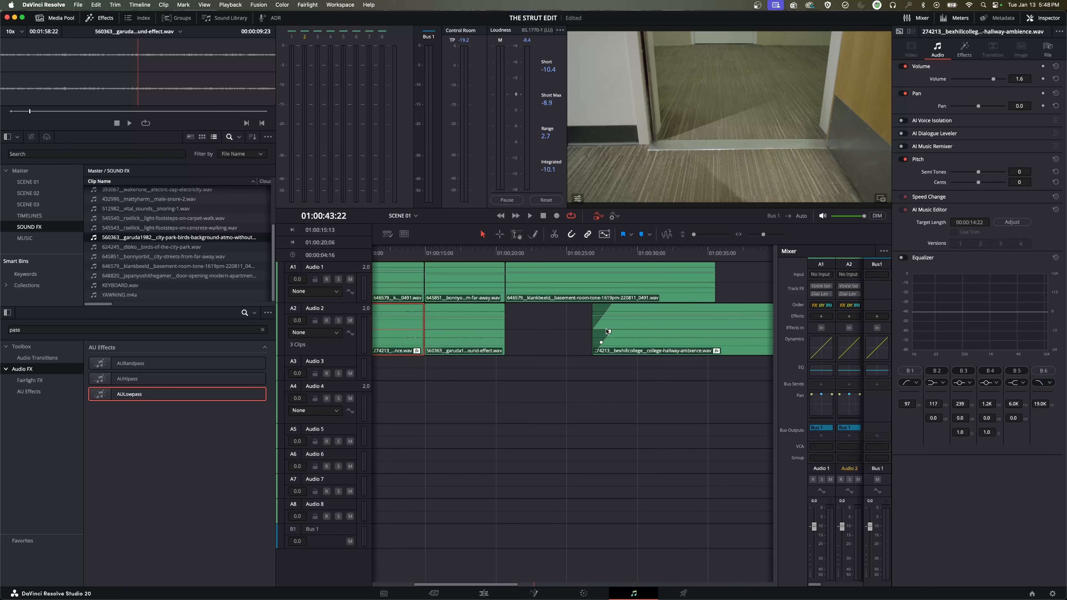
Fit the copied hallway-ambience clip from 01:00:20:15 to the end of the room-tone clip above, trimming off its fade-in
left_click_drag(592, 313, 618, 312)
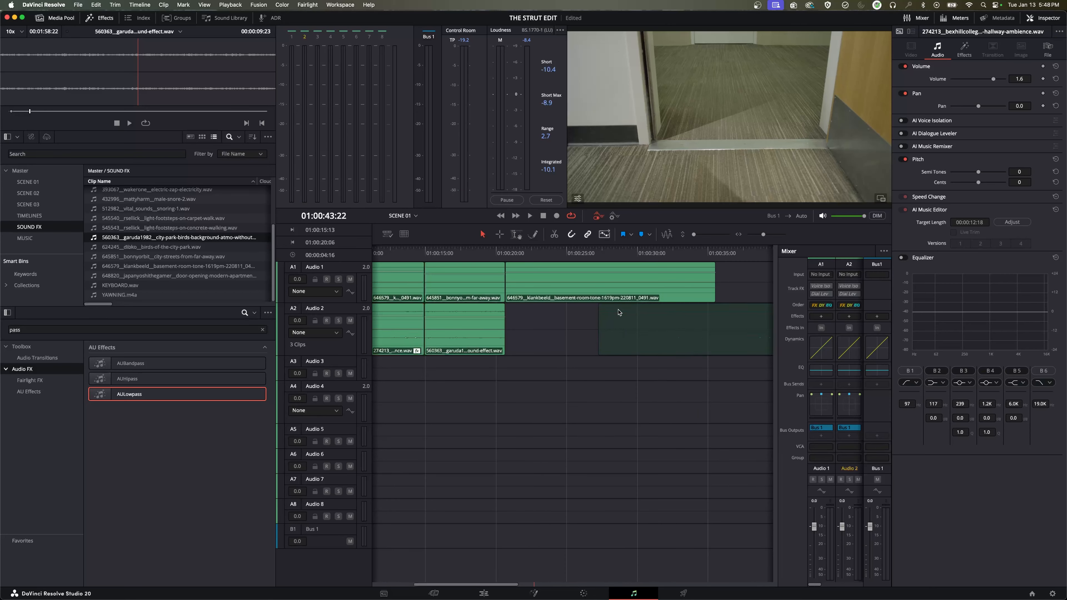
left_click_drag(543, 317, 540, 314)
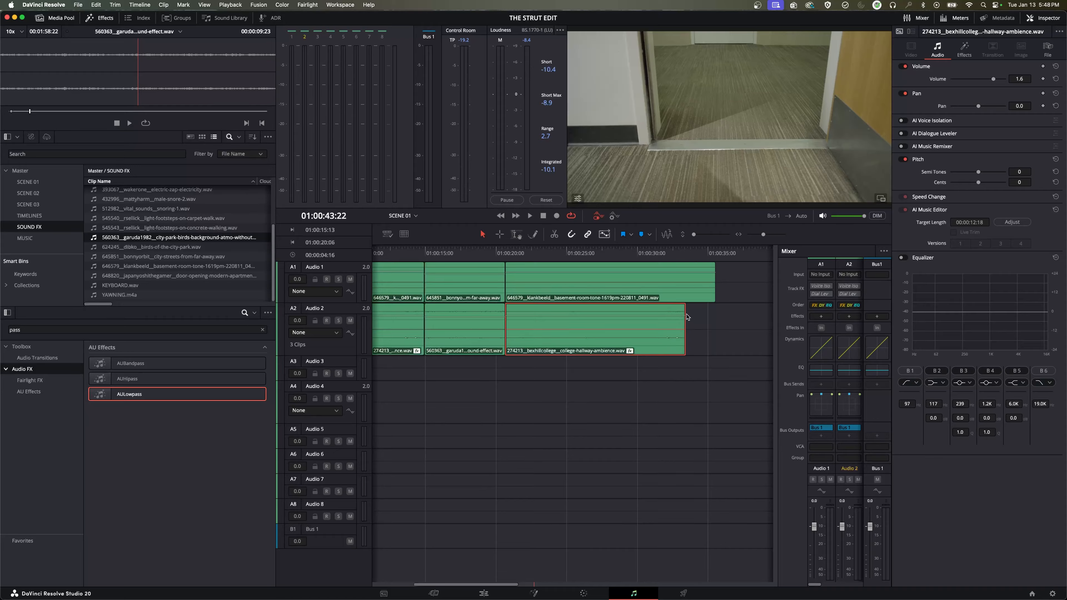
left_click(688, 317)
left_click_drag(685, 310, 711, 310)
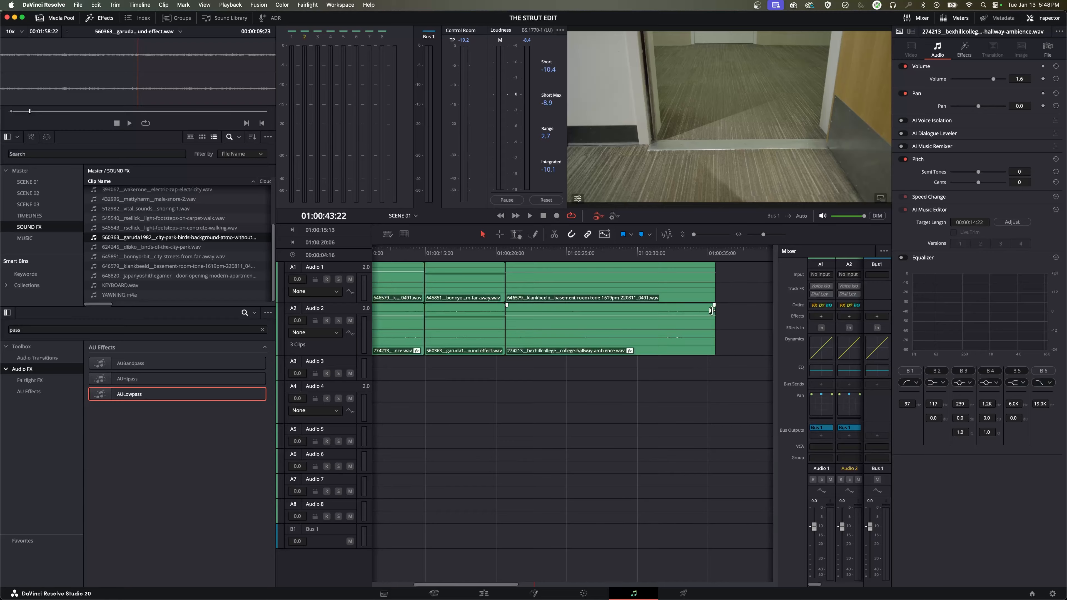
Play the section from 01:00:20:15 and park the playhead at 01:00:23:20, the last frame of the man asleep at the desk
left_click(513, 253)
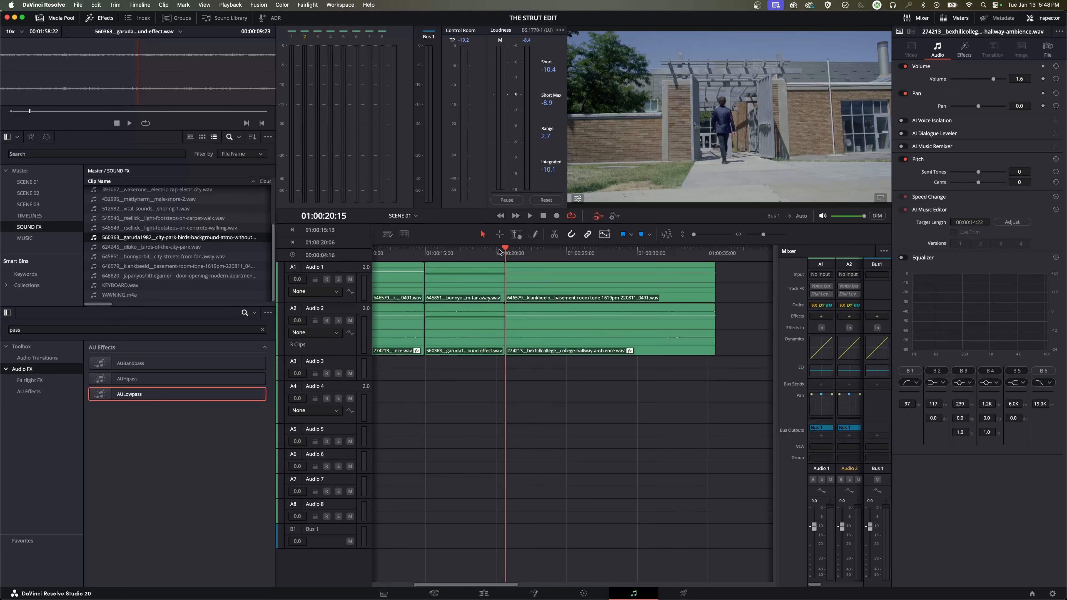
key("space")
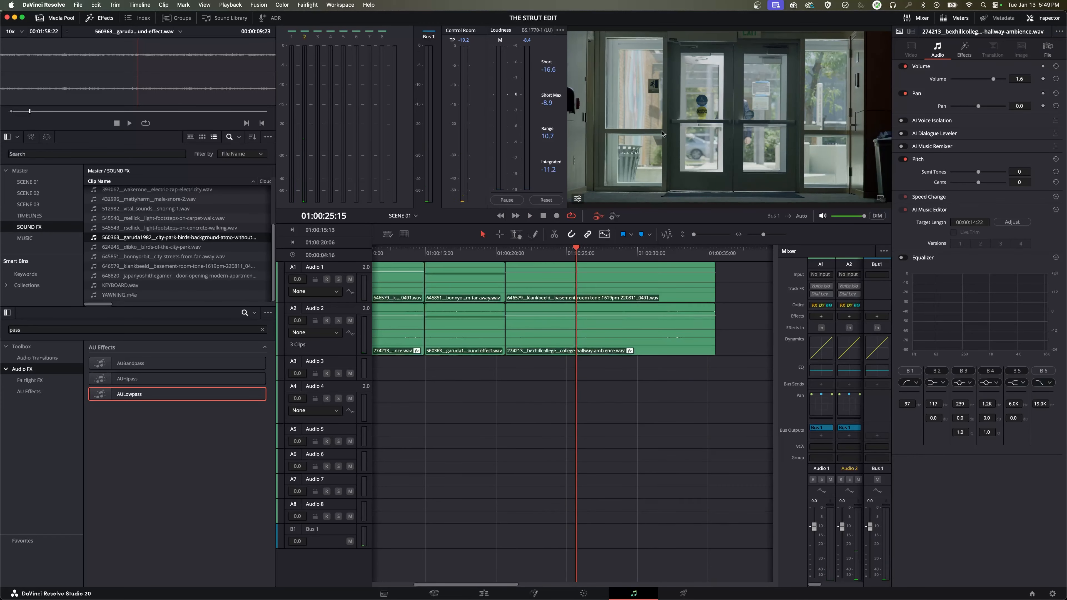
left_click_drag(579, 258, 560, 257)
left_click_drag(554, 259, 549, 259)
key("Right")
key("Right")
key("Right")
key("Right")
key("Right")
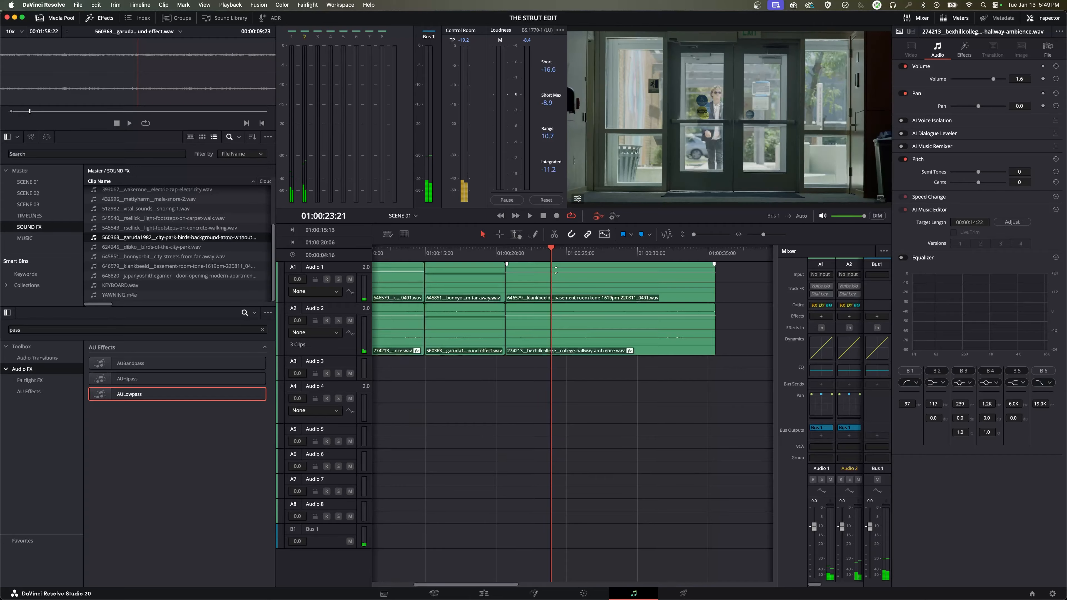
key("Left")
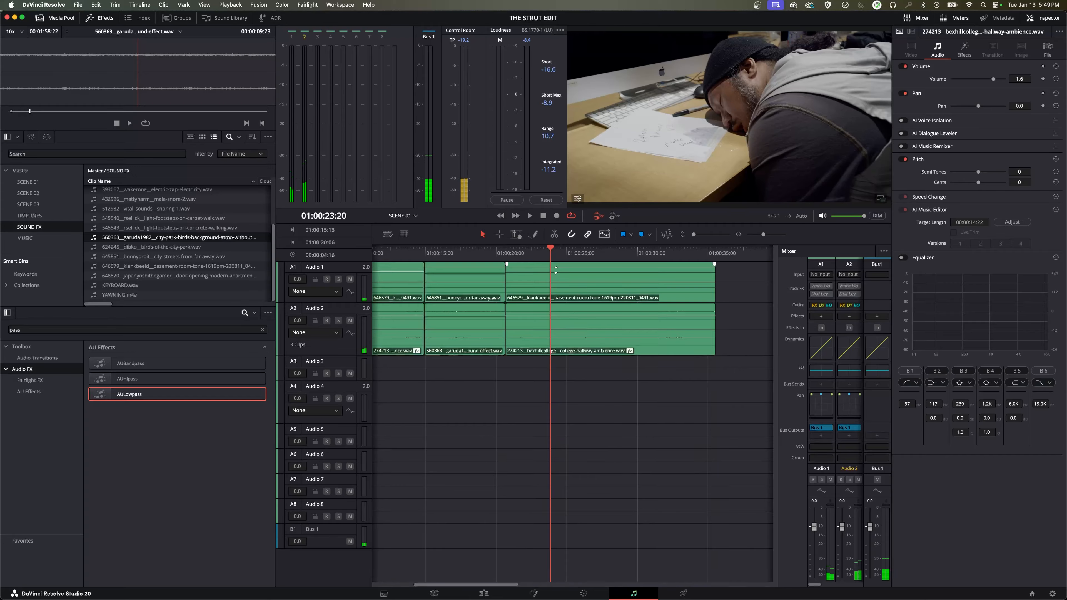
Try splitting the clips on Audio 1 and Audio 2 at 01:00:23:20 and deleting the remainders, and undo both edits
key("super+b")
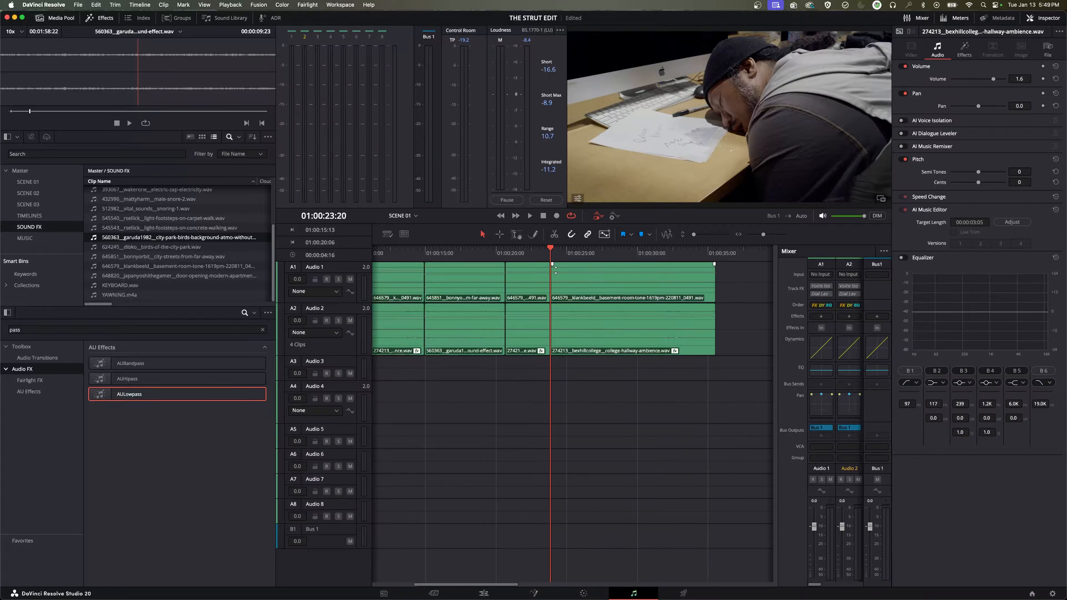
left_click_drag(608, 369, 663, 275)
key("BackSpace")
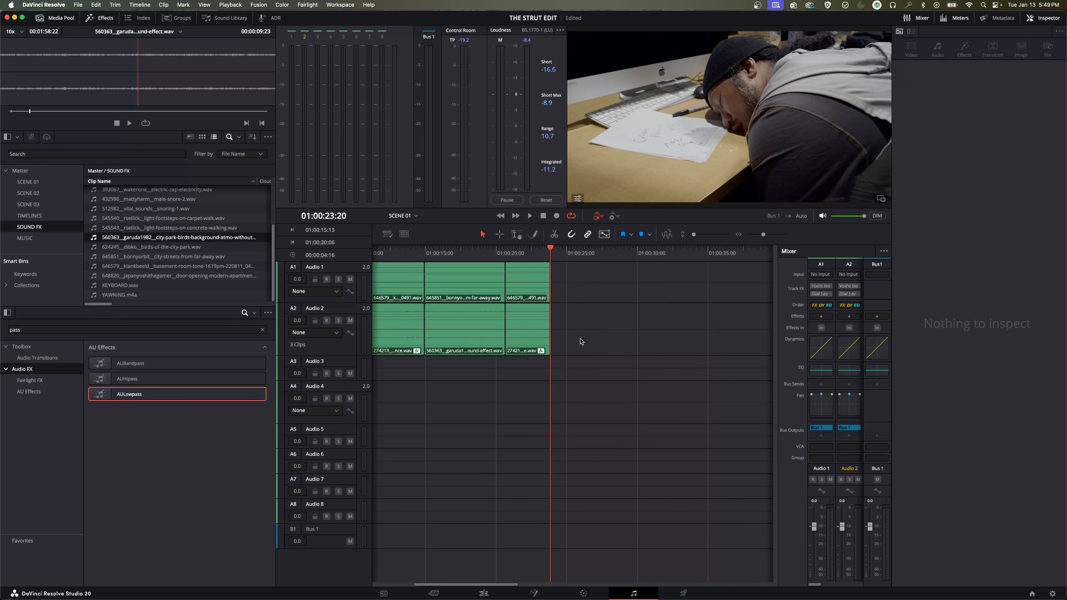
key("super+z")
key("super+z")
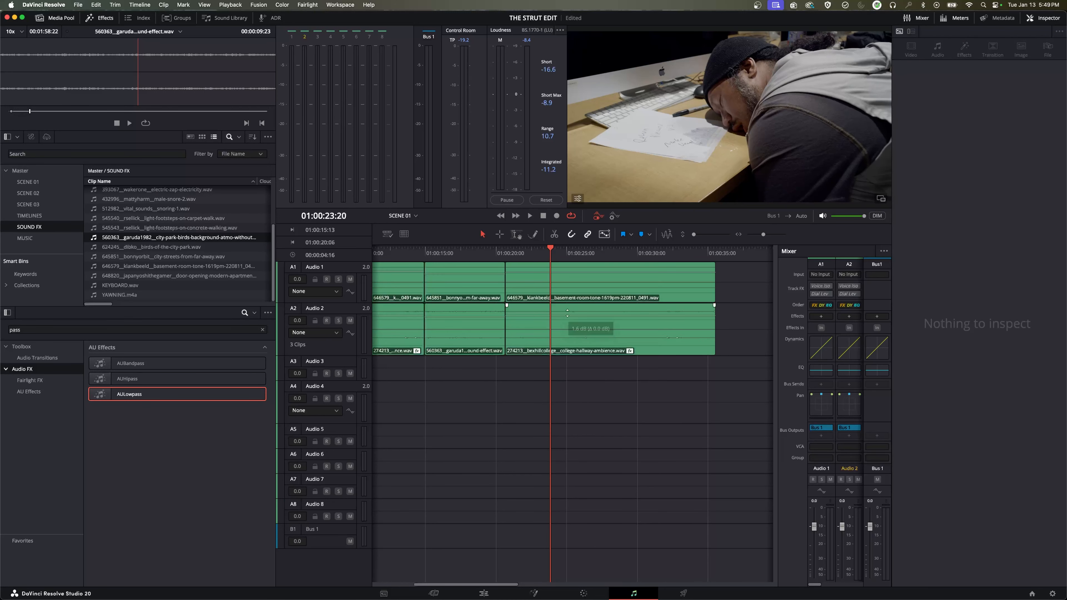
Try splitting only the selected hallway-ambience clip at 01:00:23:20 and undo the split
left_click(579, 315)
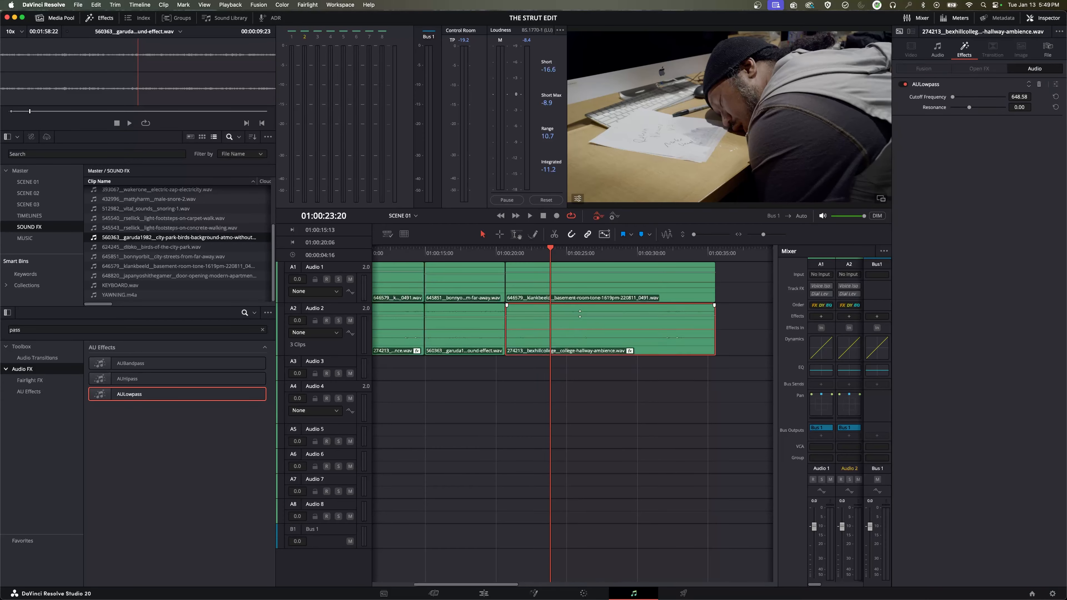
key("super+b")
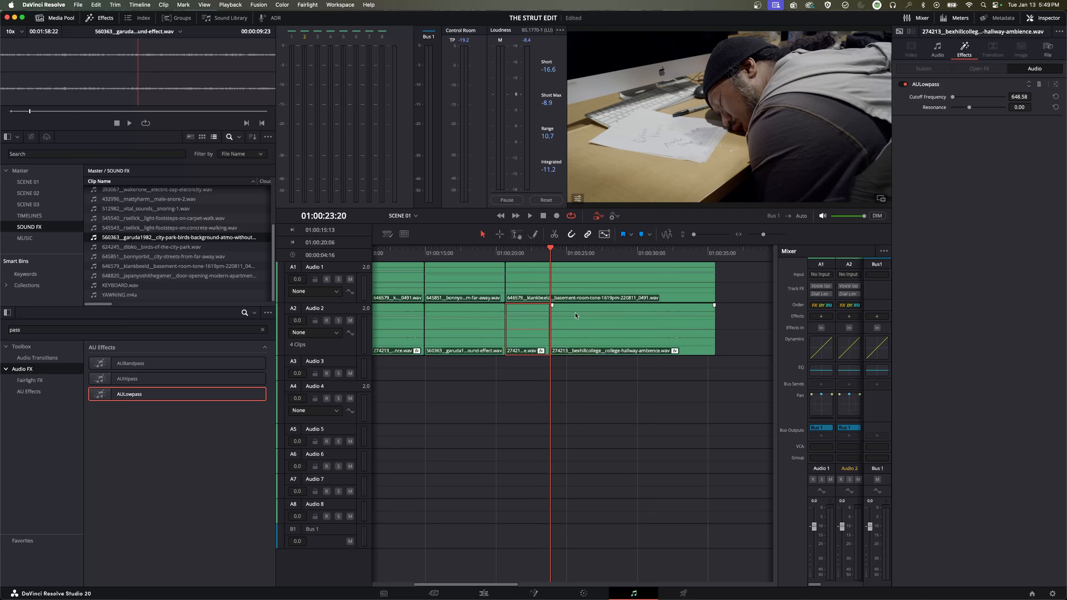
left_click(592, 324)
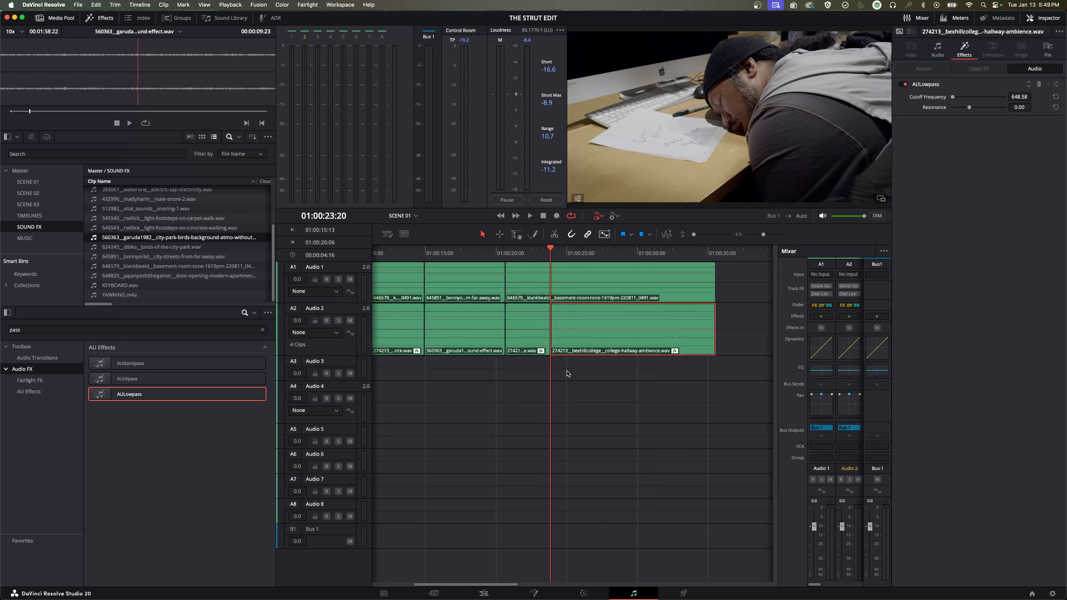
key("super+z")
key("super+z")
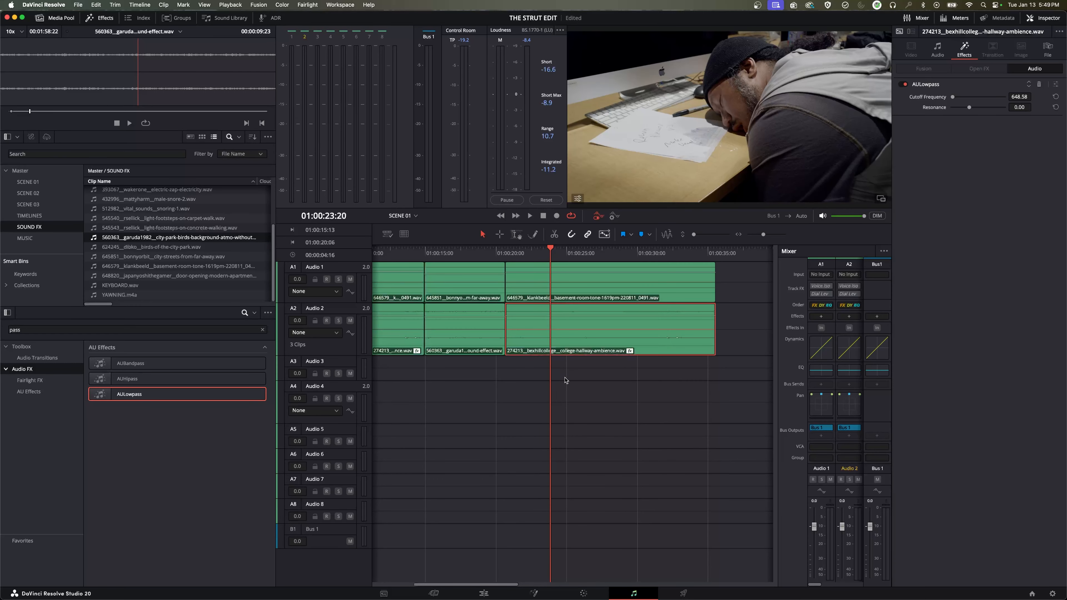
With no clip selected, split both ambience tracks at 01:00:23:20 and delete the room-tone and hallway remainders
left_click(588, 385)
key("super+b")
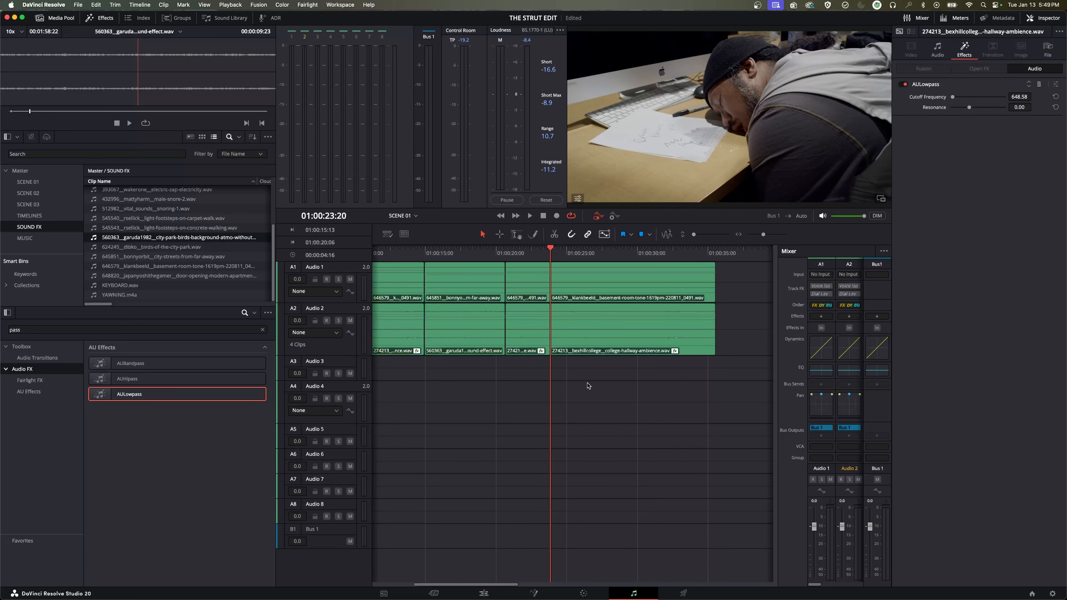
left_click_drag(554, 251, 566, 250)
left_click_drag(597, 383, 655, 310)
key("BackSpace")
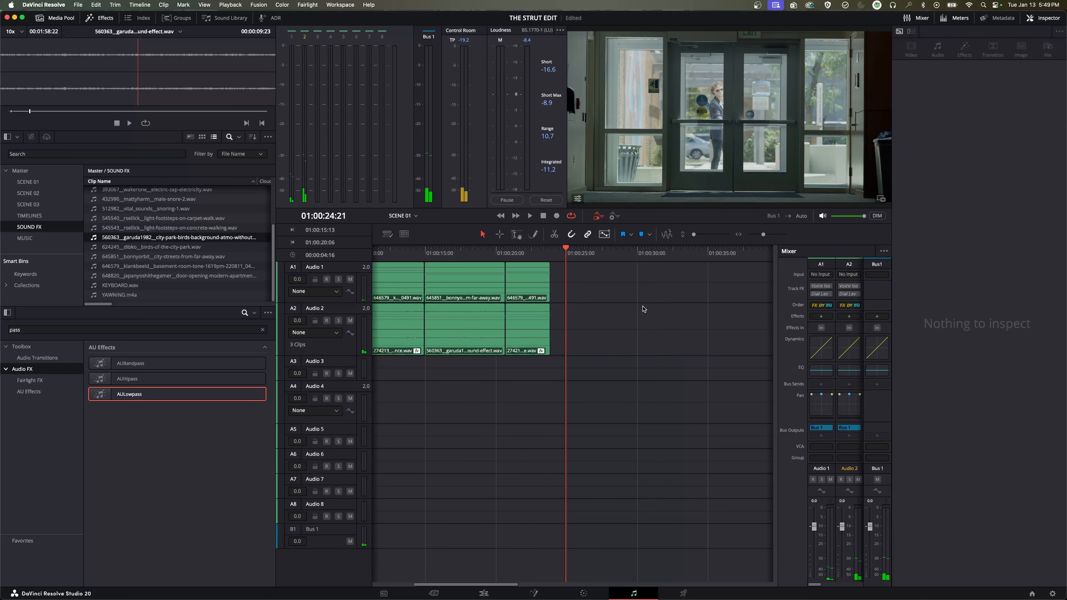